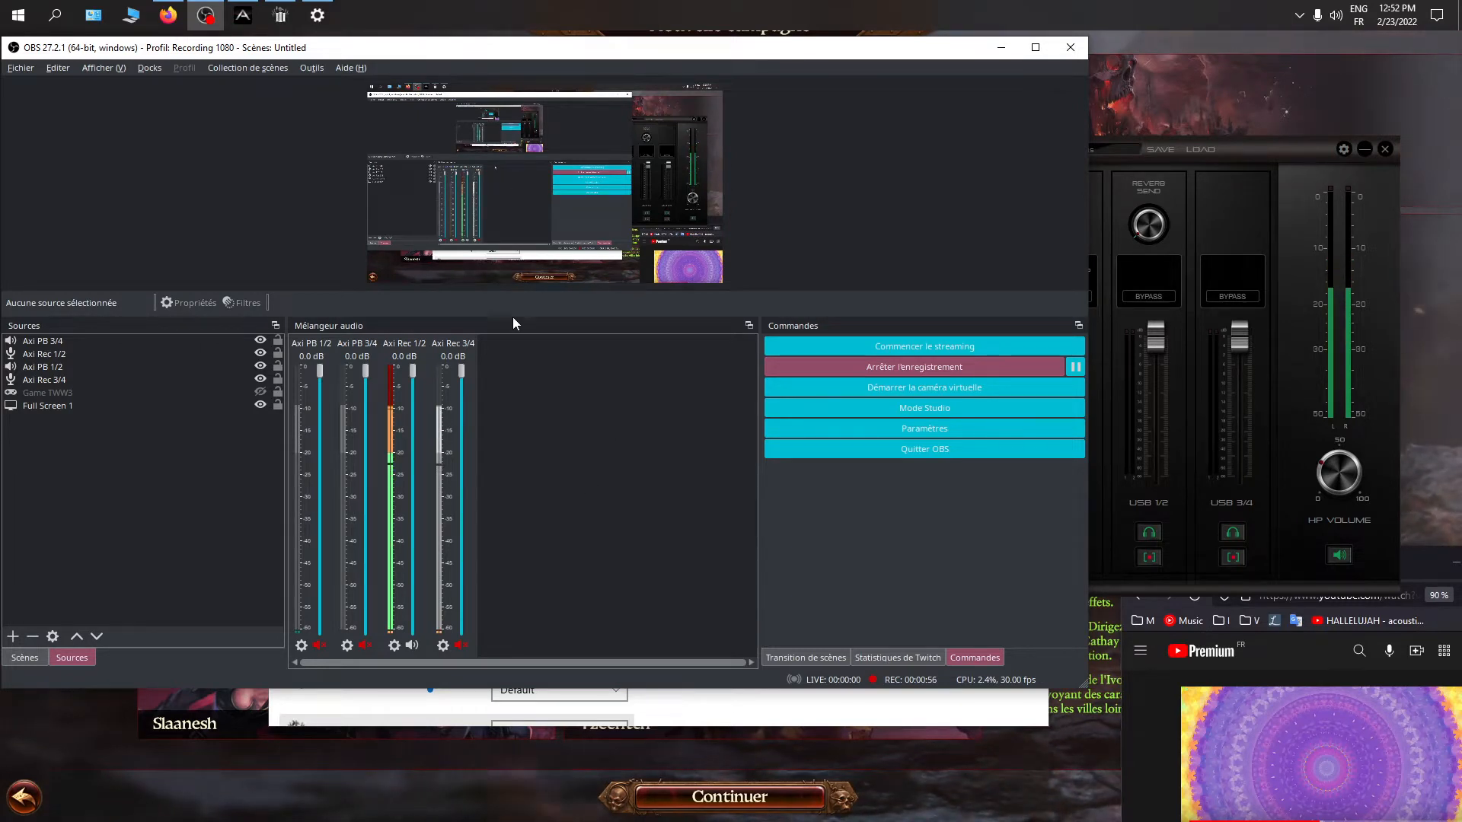
Switch to the Windows App volume and device preferences and choose Axino USB Audio Driver Playback 1/2 (Axino) as the master output
{"action": "mouse_move", "coordinate": [318, 23]}
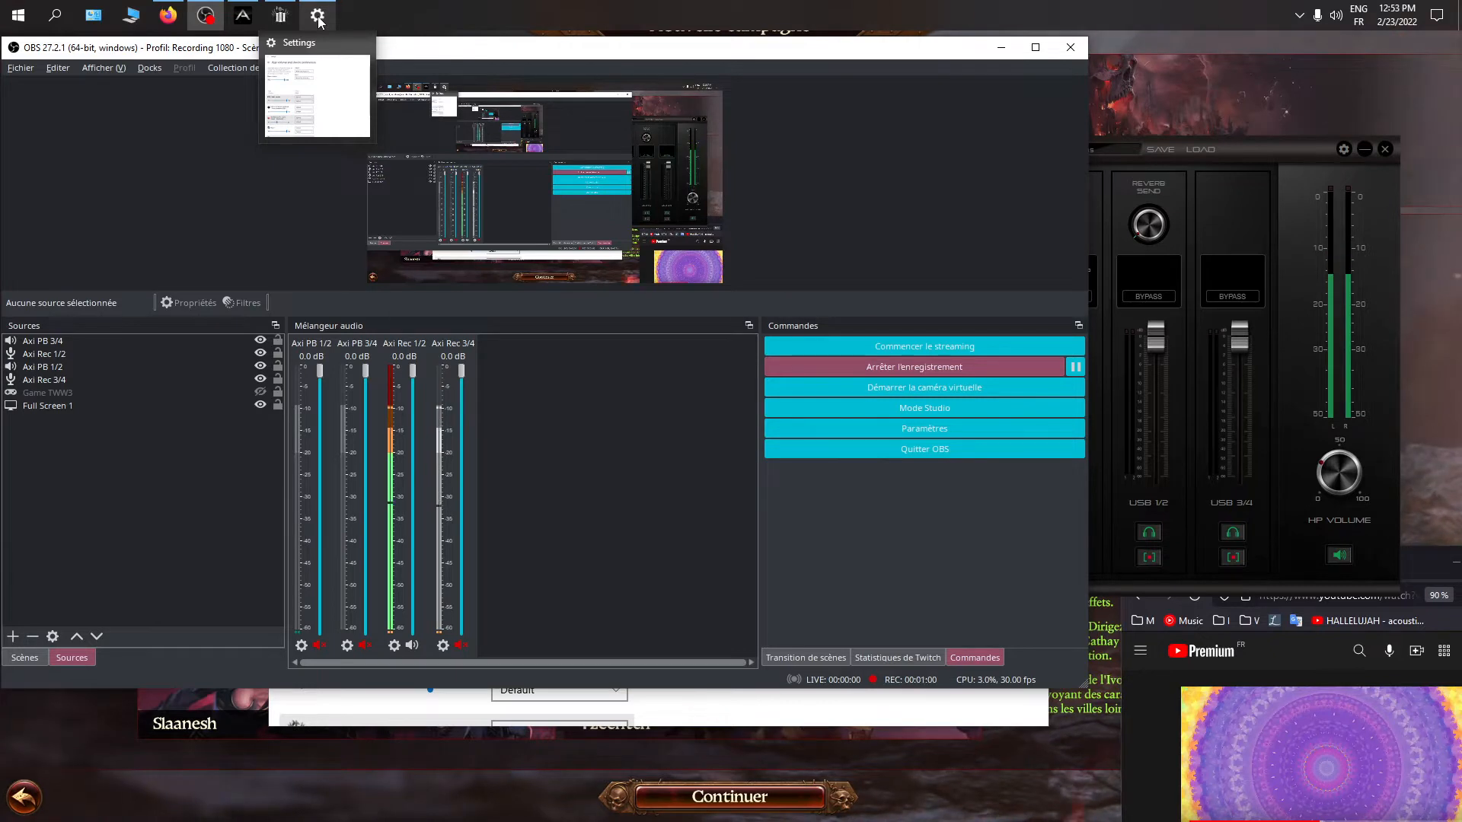
{"action": "left_click", "coordinate": [320, 22]}
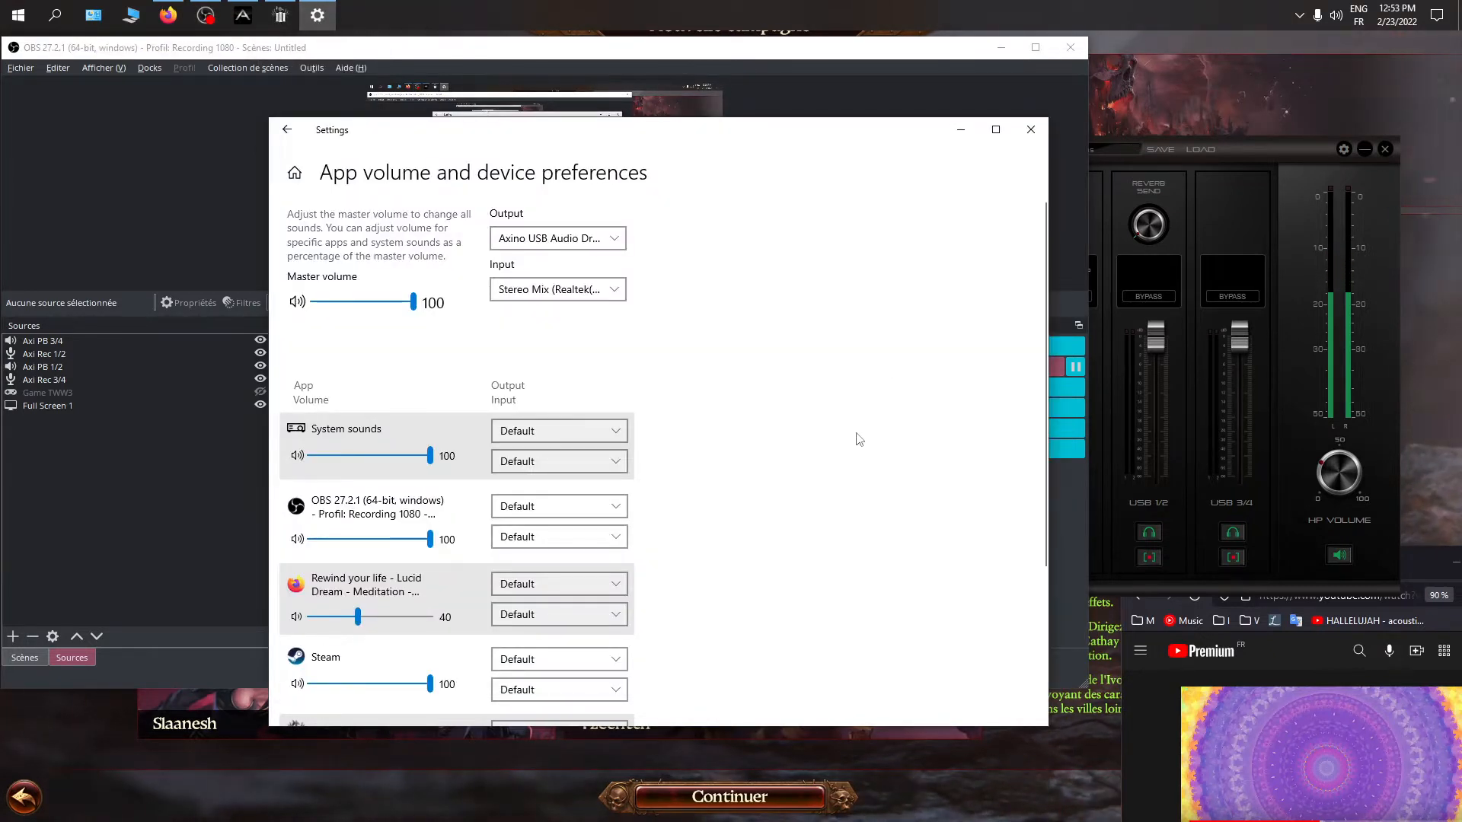
{"action": "left_click", "coordinate": [613, 240]}
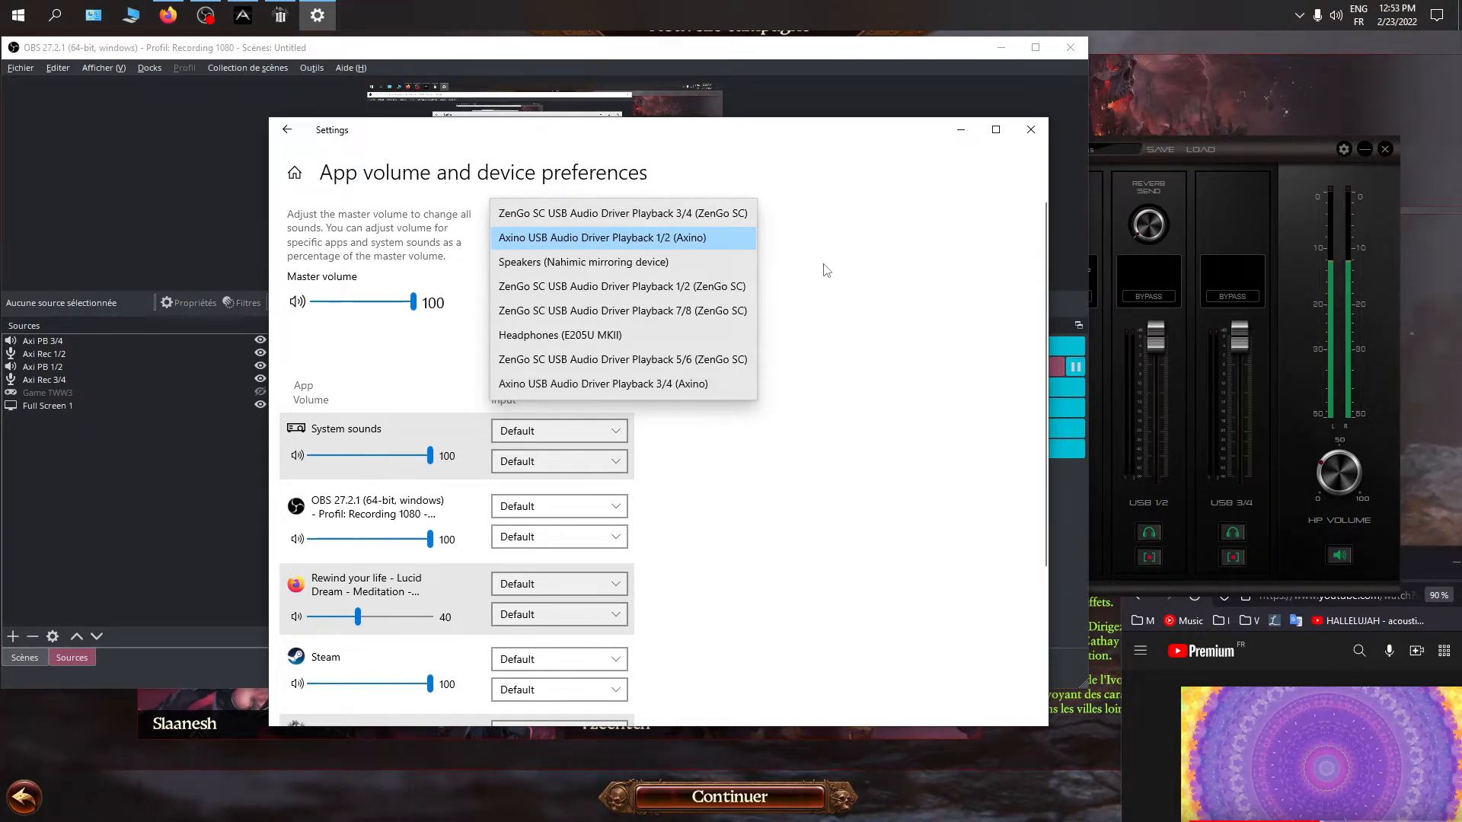
{"action": "left_click", "coordinate": [557, 241]}
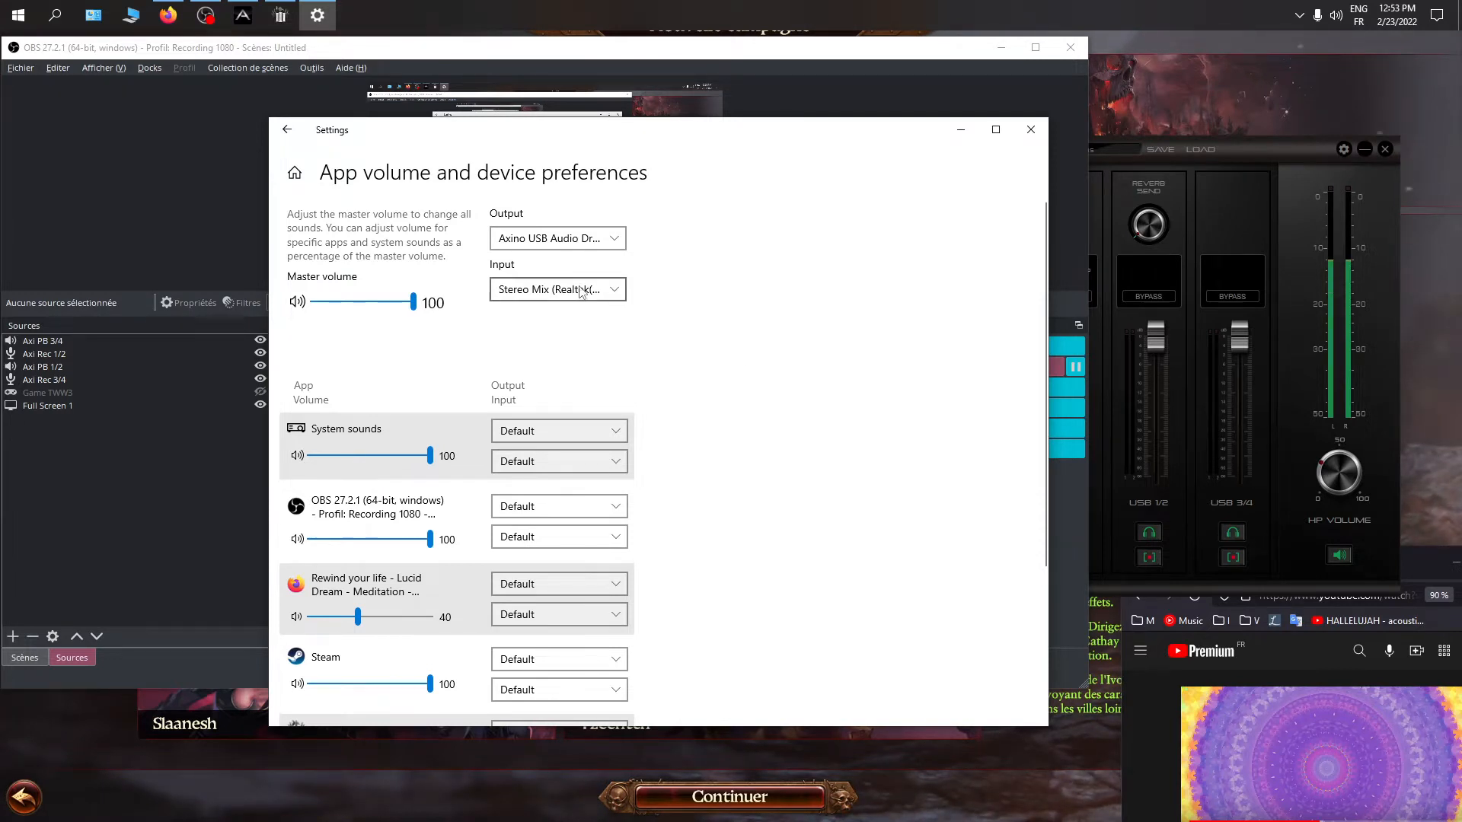
Review the recording devices offered for the master input and the playback devices offered for the master output
{"action": "left_click", "coordinate": [532, 295]}
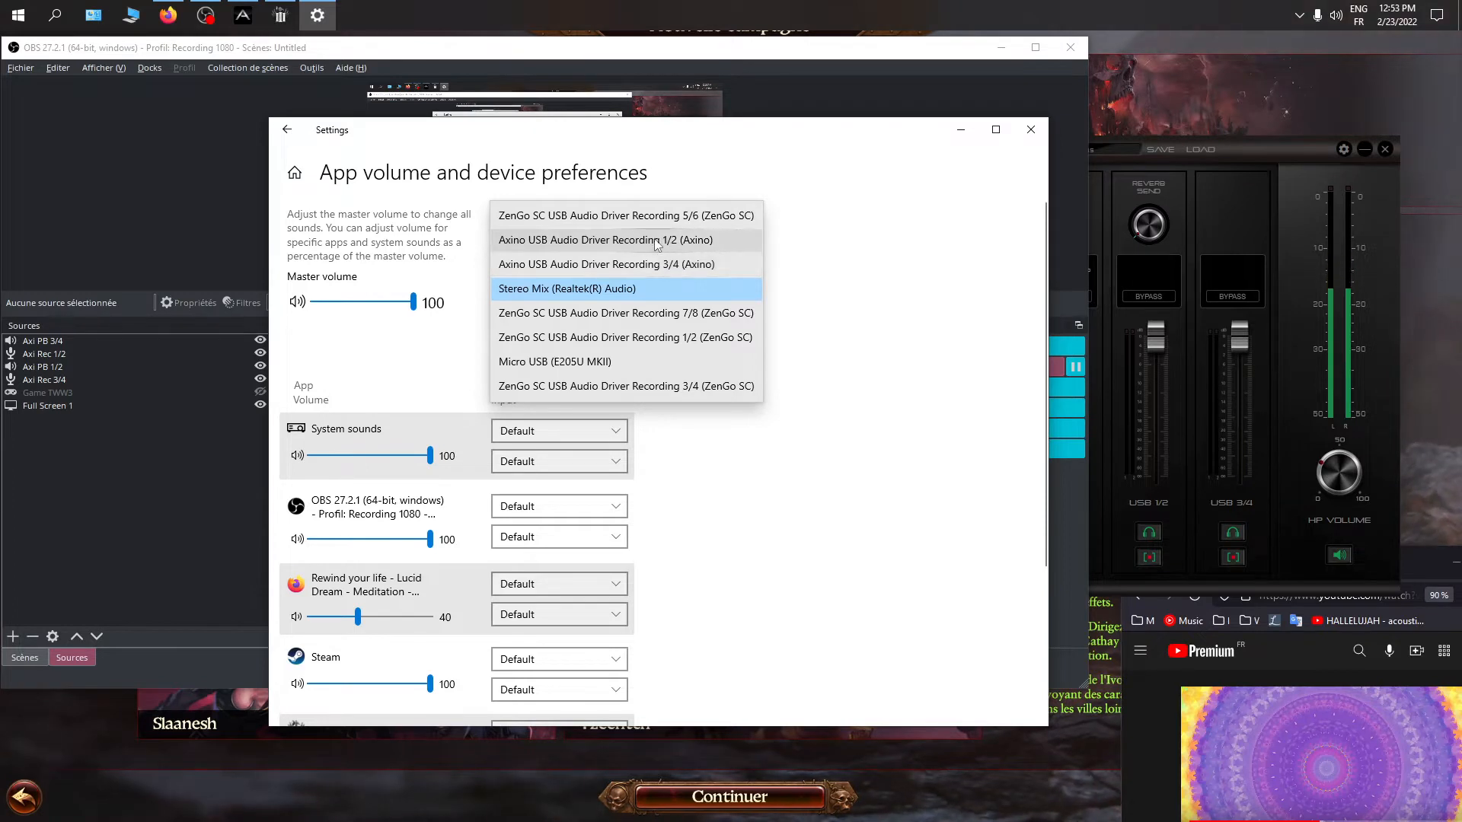
{"action": "left_click", "coordinate": [853, 246]}
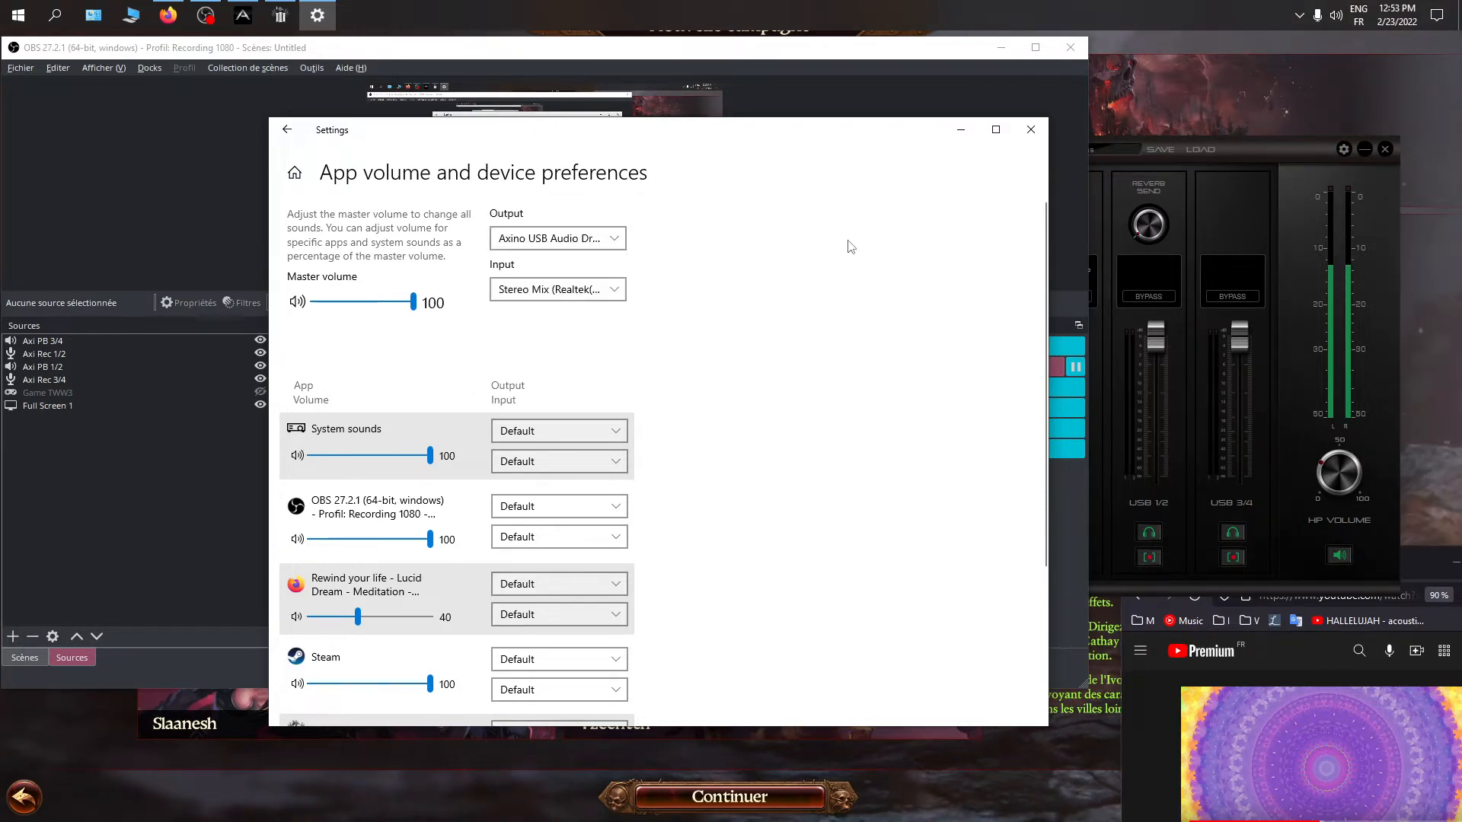
{"action": "left_click", "coordinate": [609, 239]}
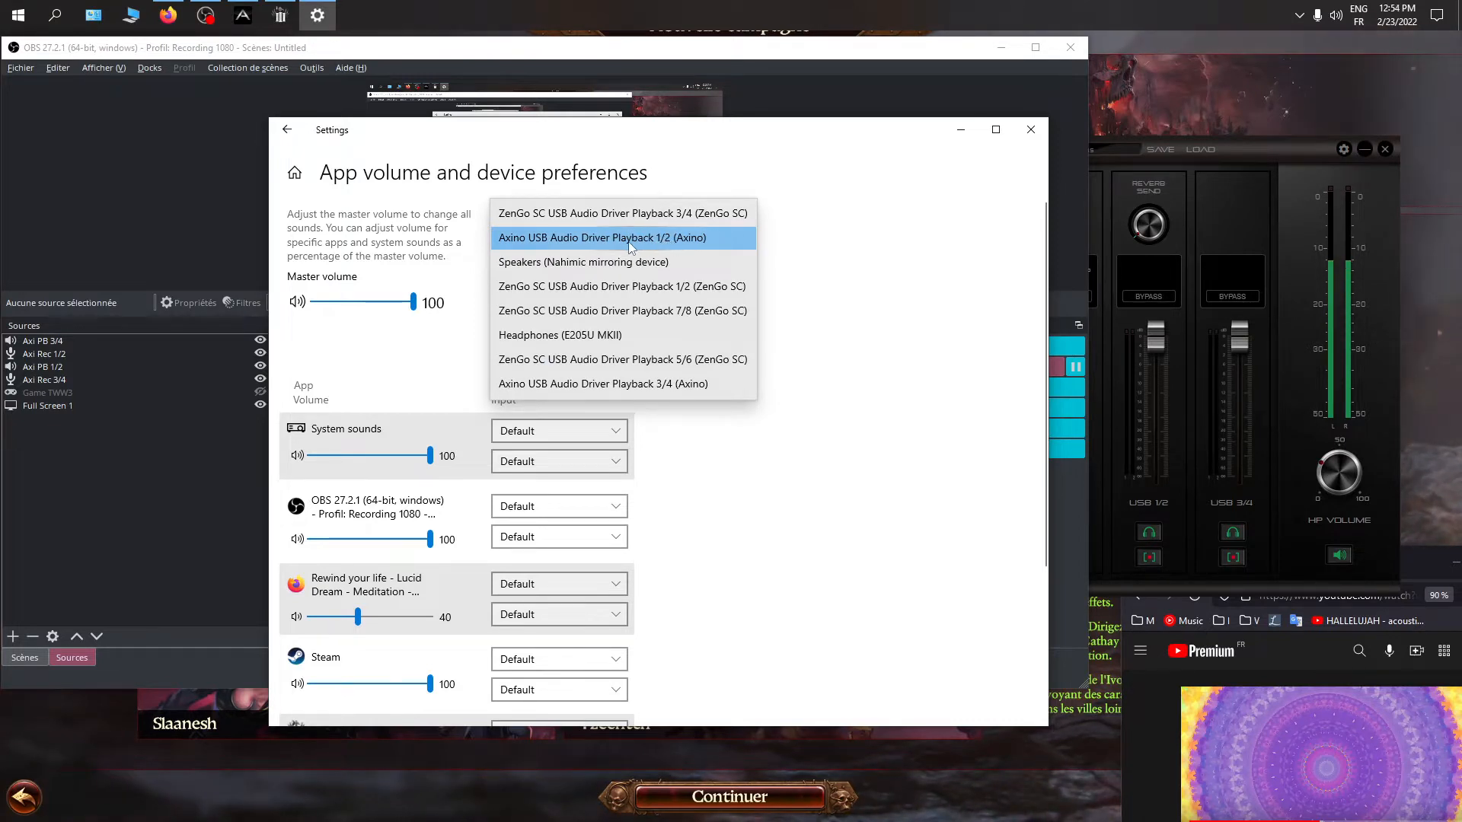
{"action": "left_click", "coordinate": [825, 244]}
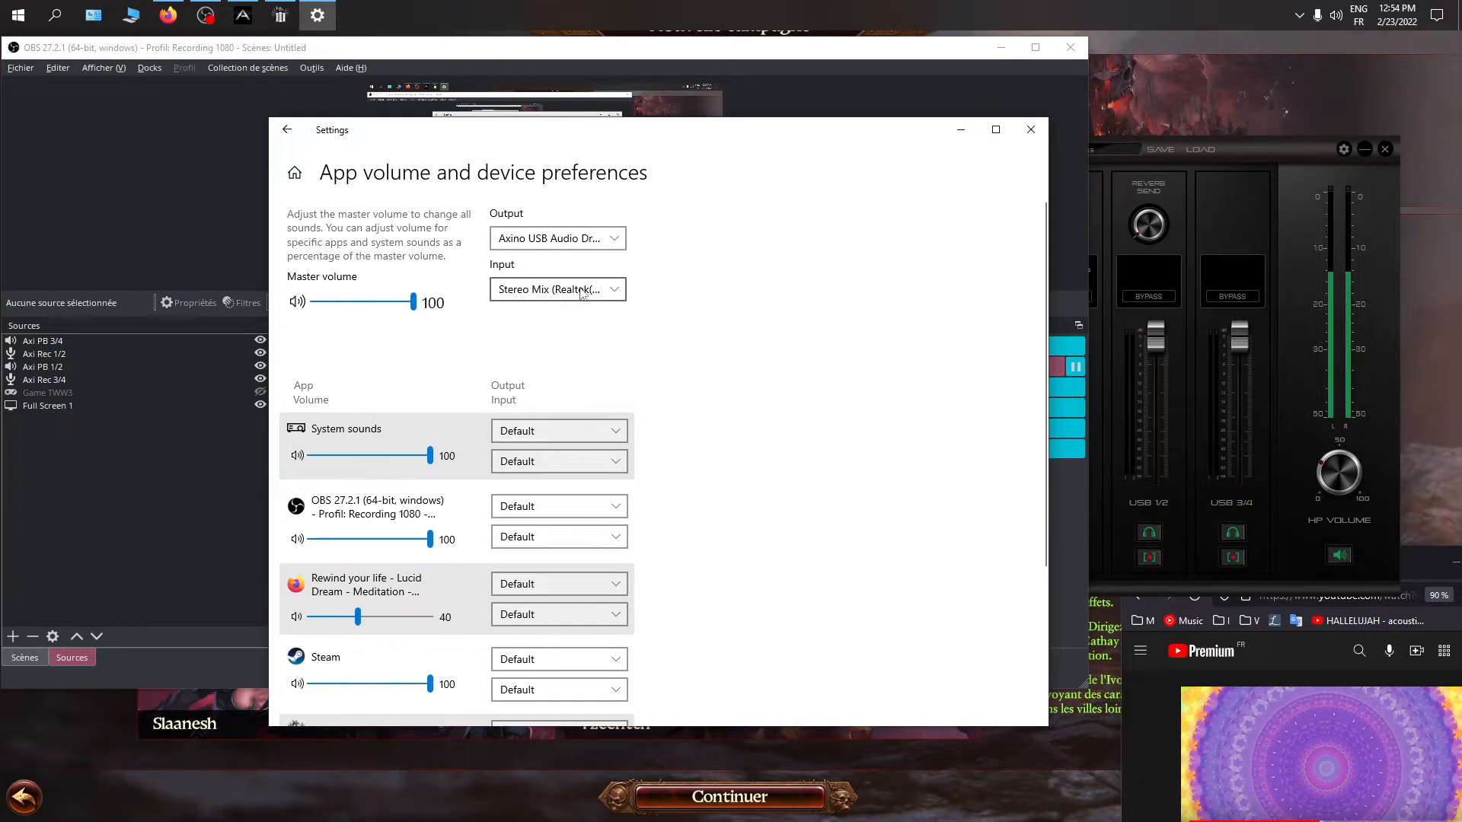
{"action": "left_click", "coordinate": [607, 294]}
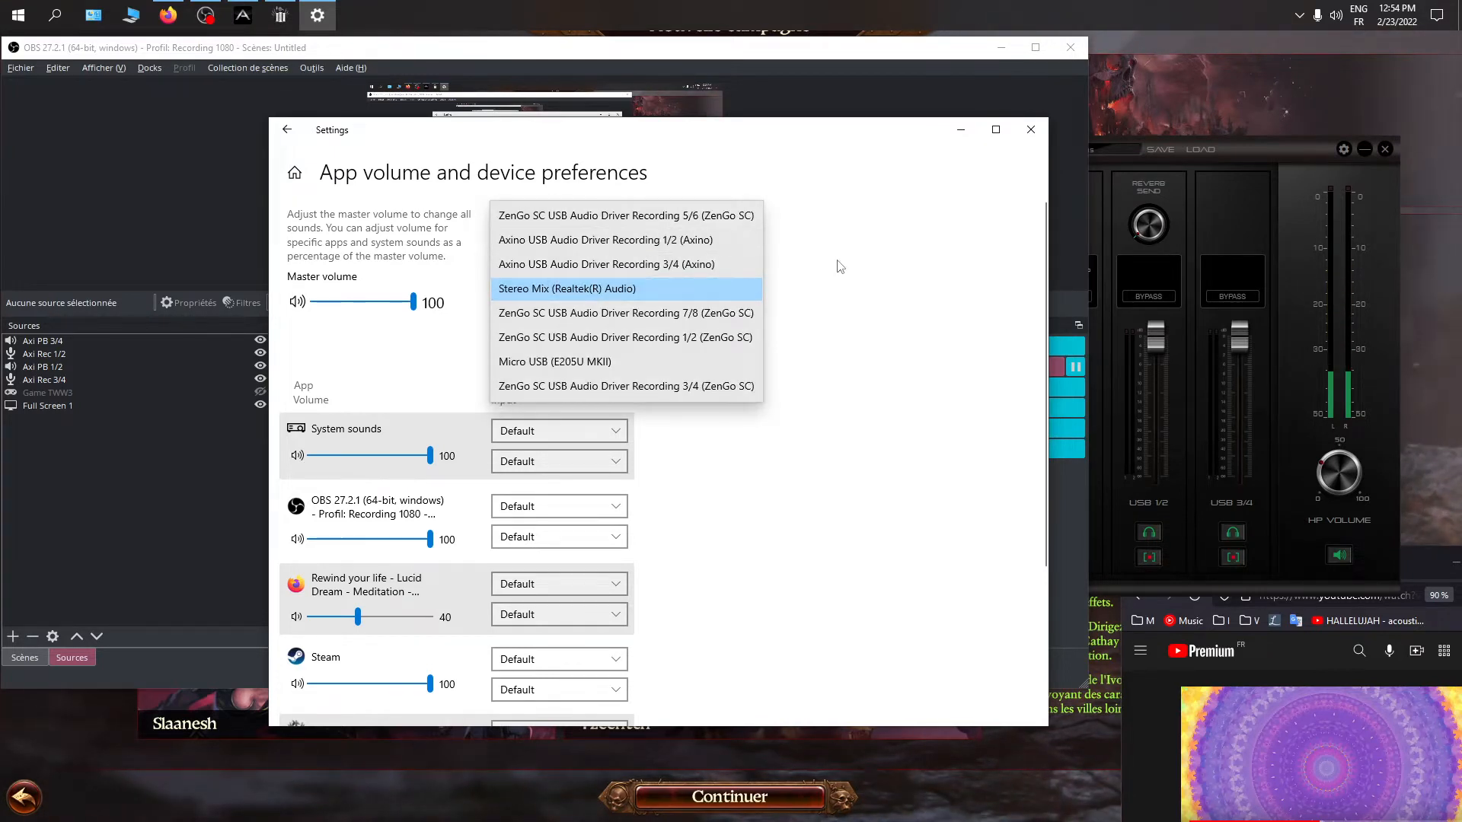
{"action": "left_click", "coordinate": [871, 287]}
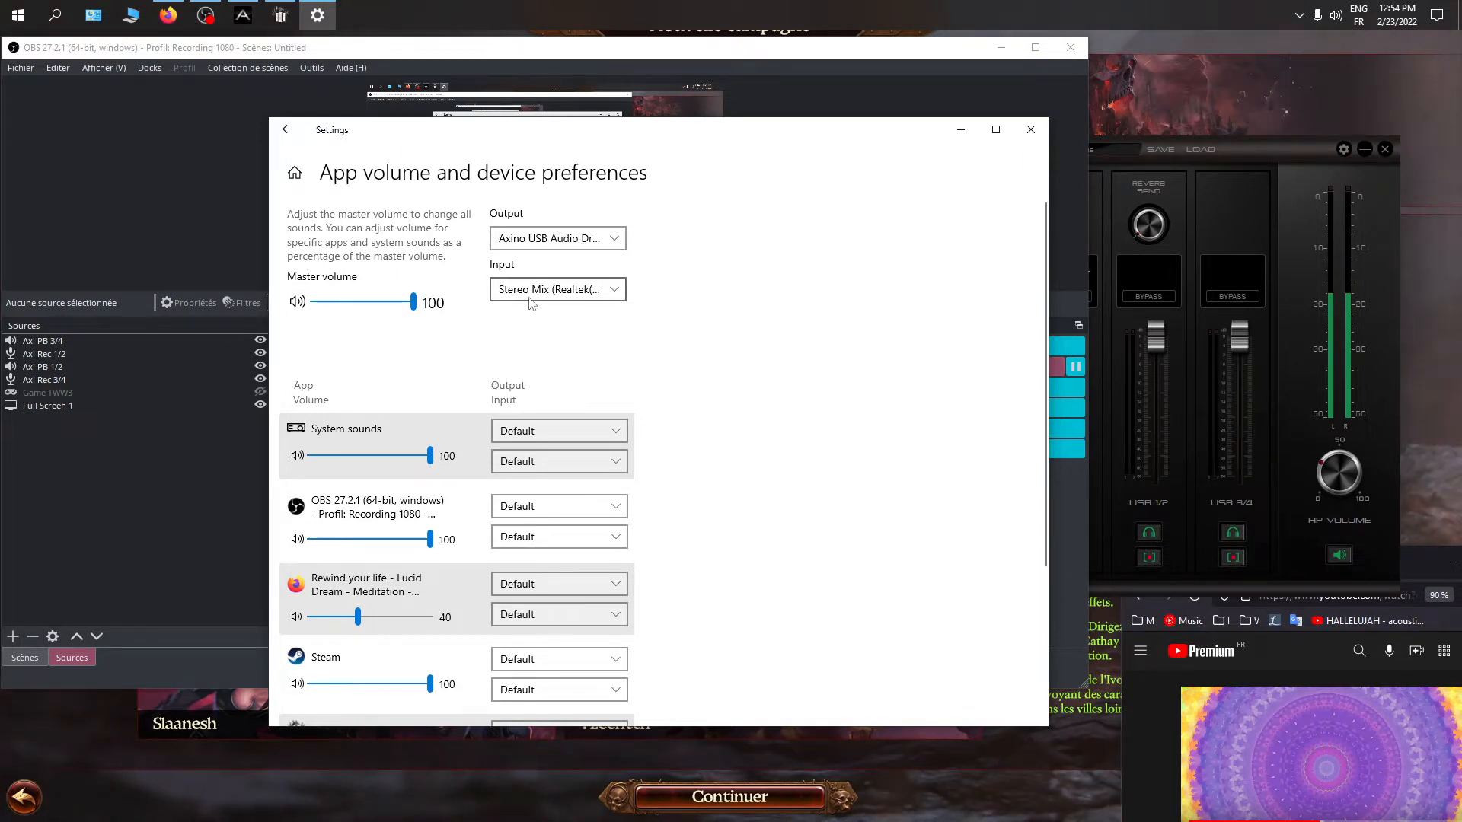
Choose Stereo Mix (Realtek(R) Audio) as the master input and look over the alternative recording devices
{"action": "left_click", "coordinate": [579, 290]}
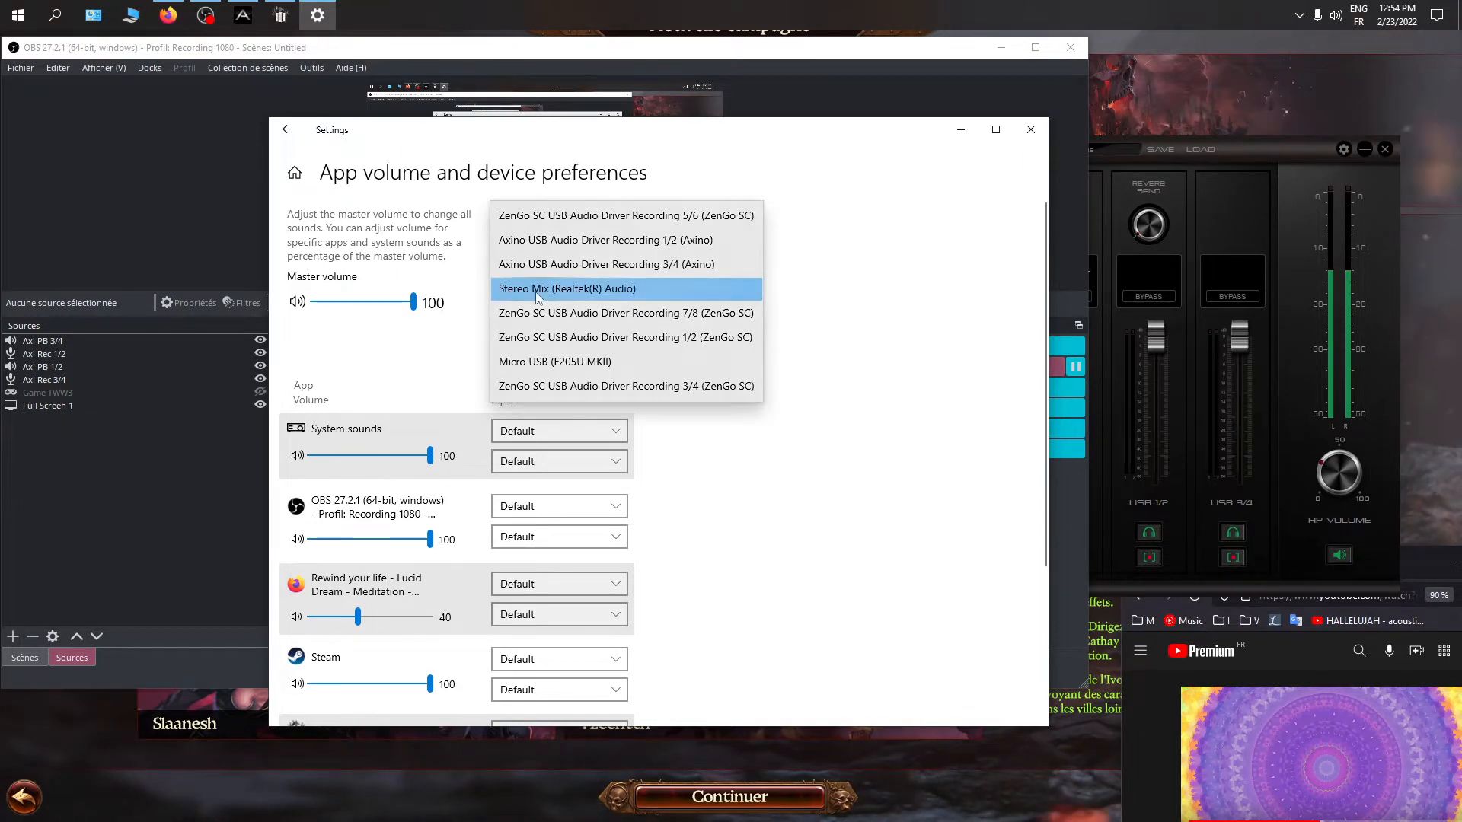
{"action": "left_click", "coordinate": [579, 293]}
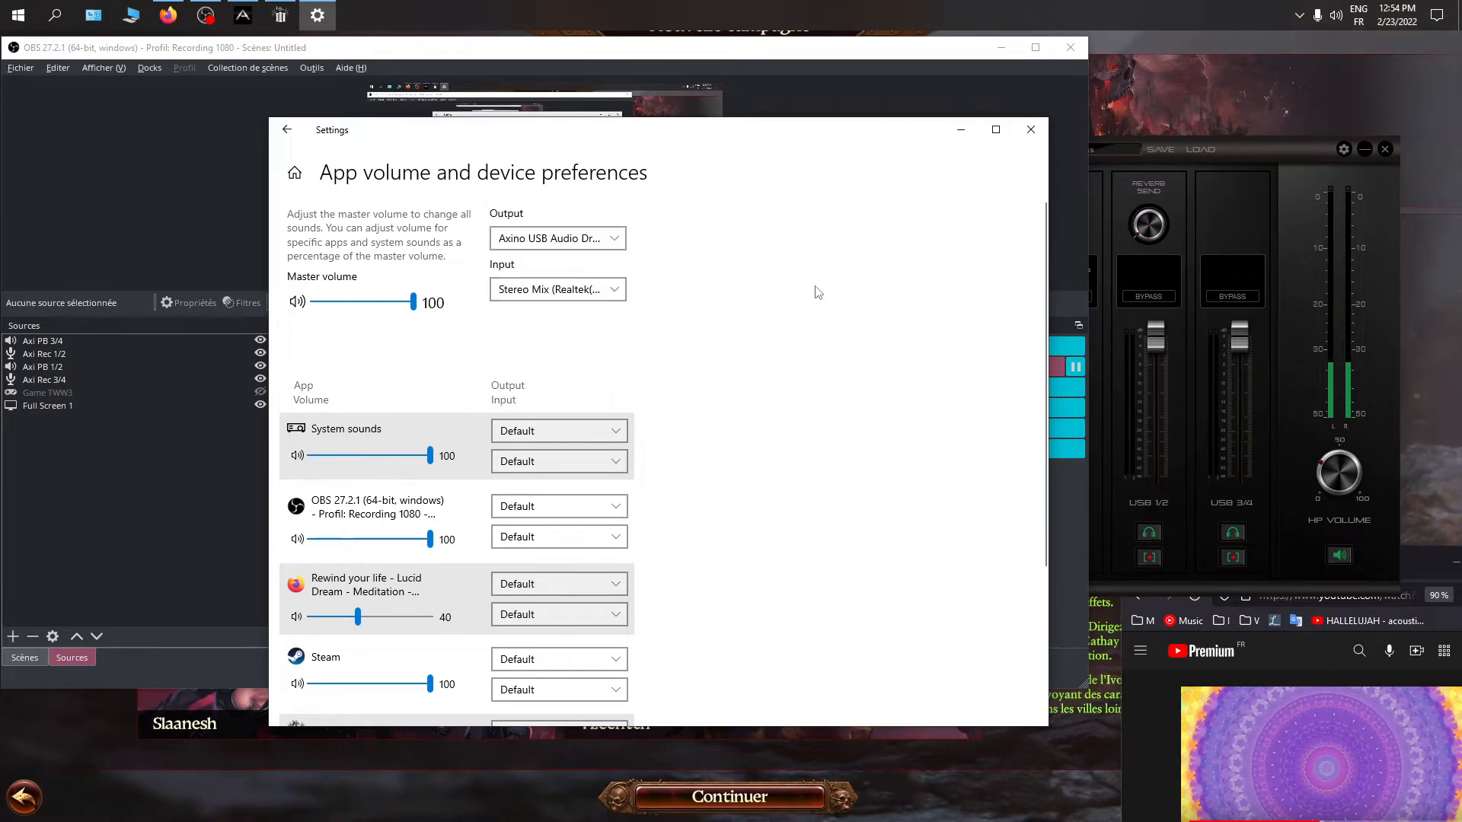
{"action": "left_click", "coordinate": [560, 294]}
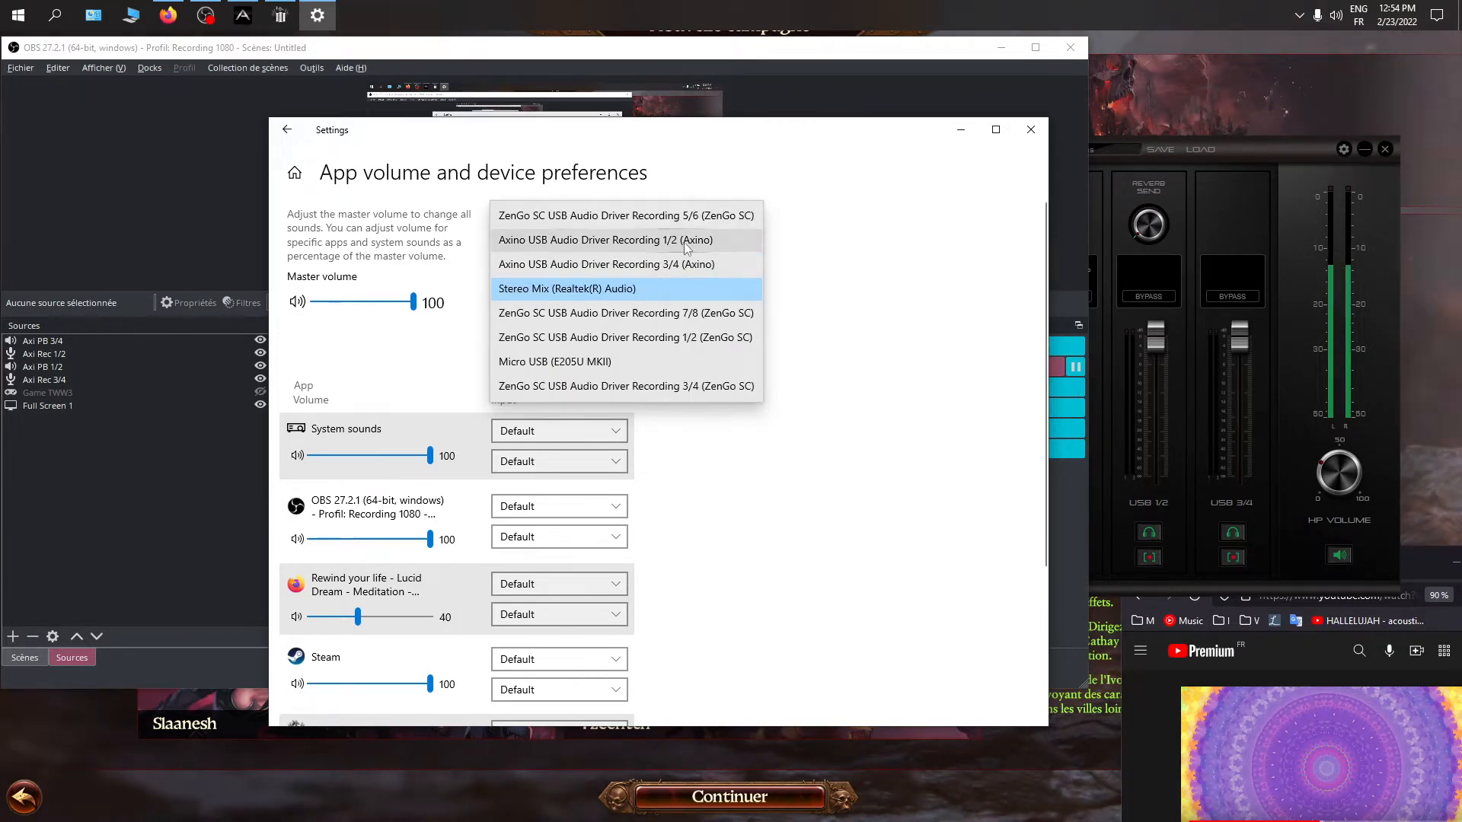
{"action": "left_click", "coordinate": [864, 288]}
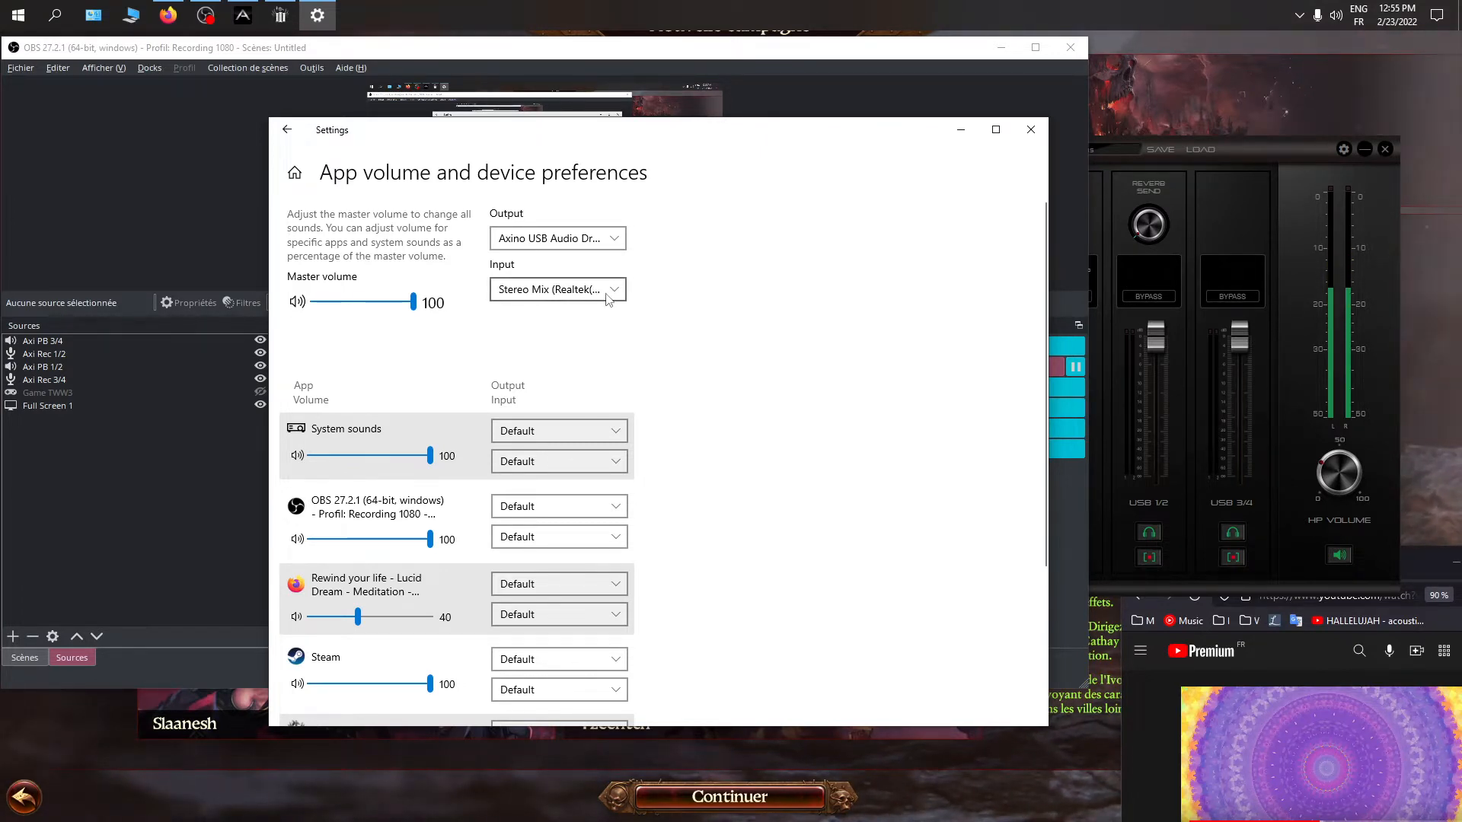
{"action": "left_click", "coordinate": [554, 295]}
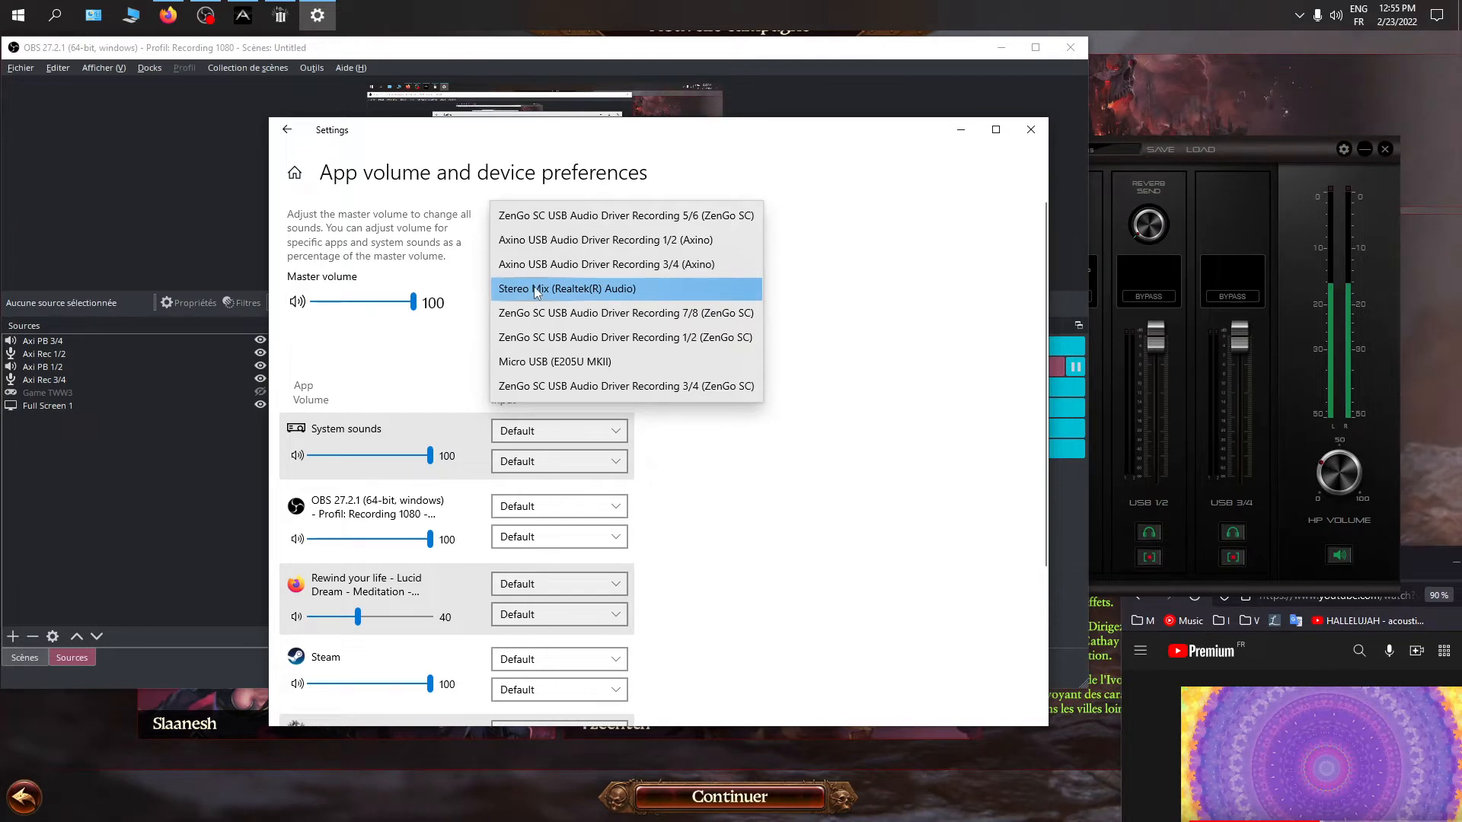
{"action": "left_click", "coordinate": [829, 301]}
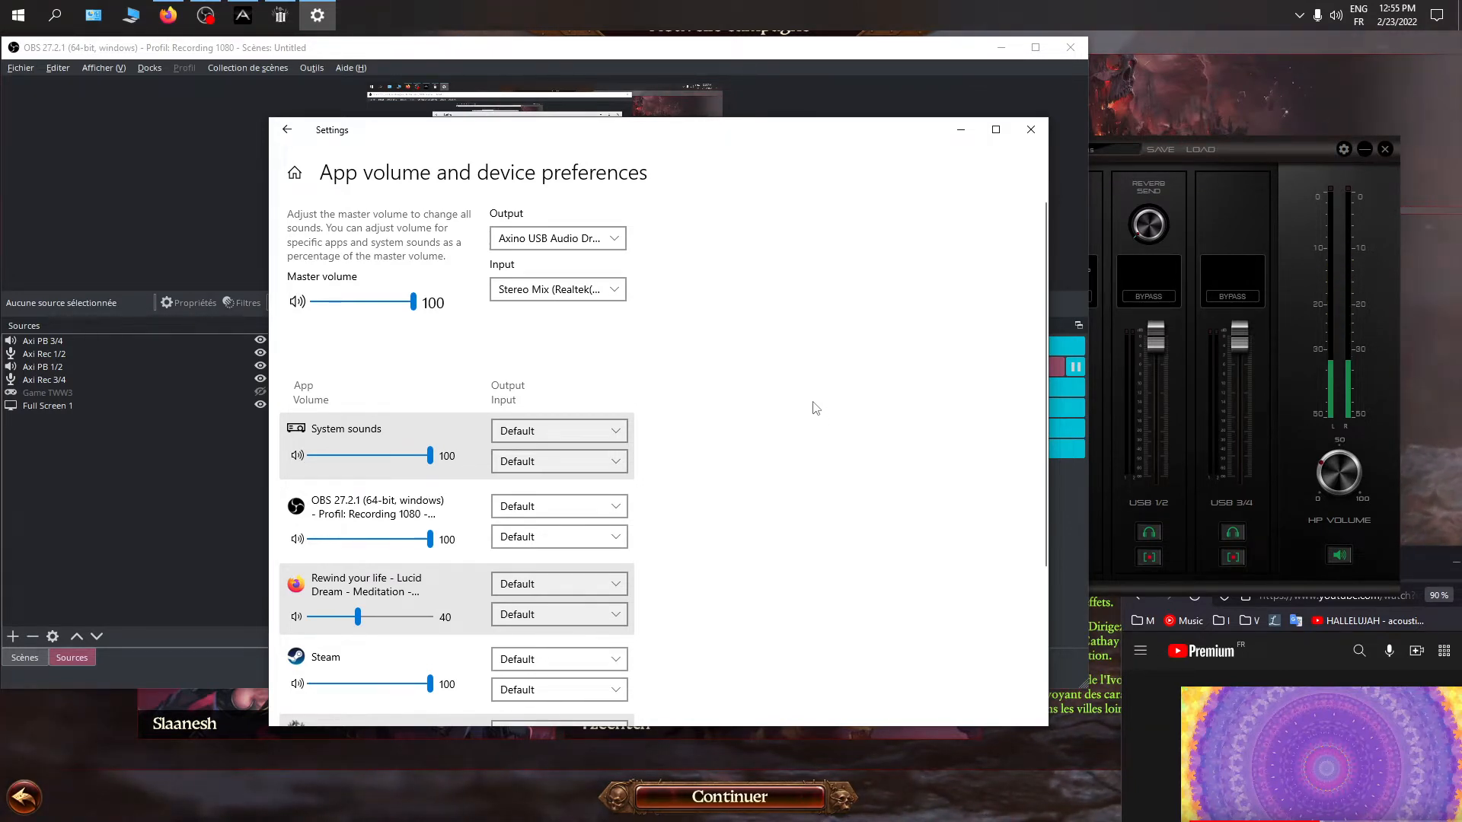
Examine the output and input device assignments of each listed app and compare them with the master output choices
{"action": "scroll", "coordinate": [802, 401], "scroll_direction": "down", "scroll_amount": 3}
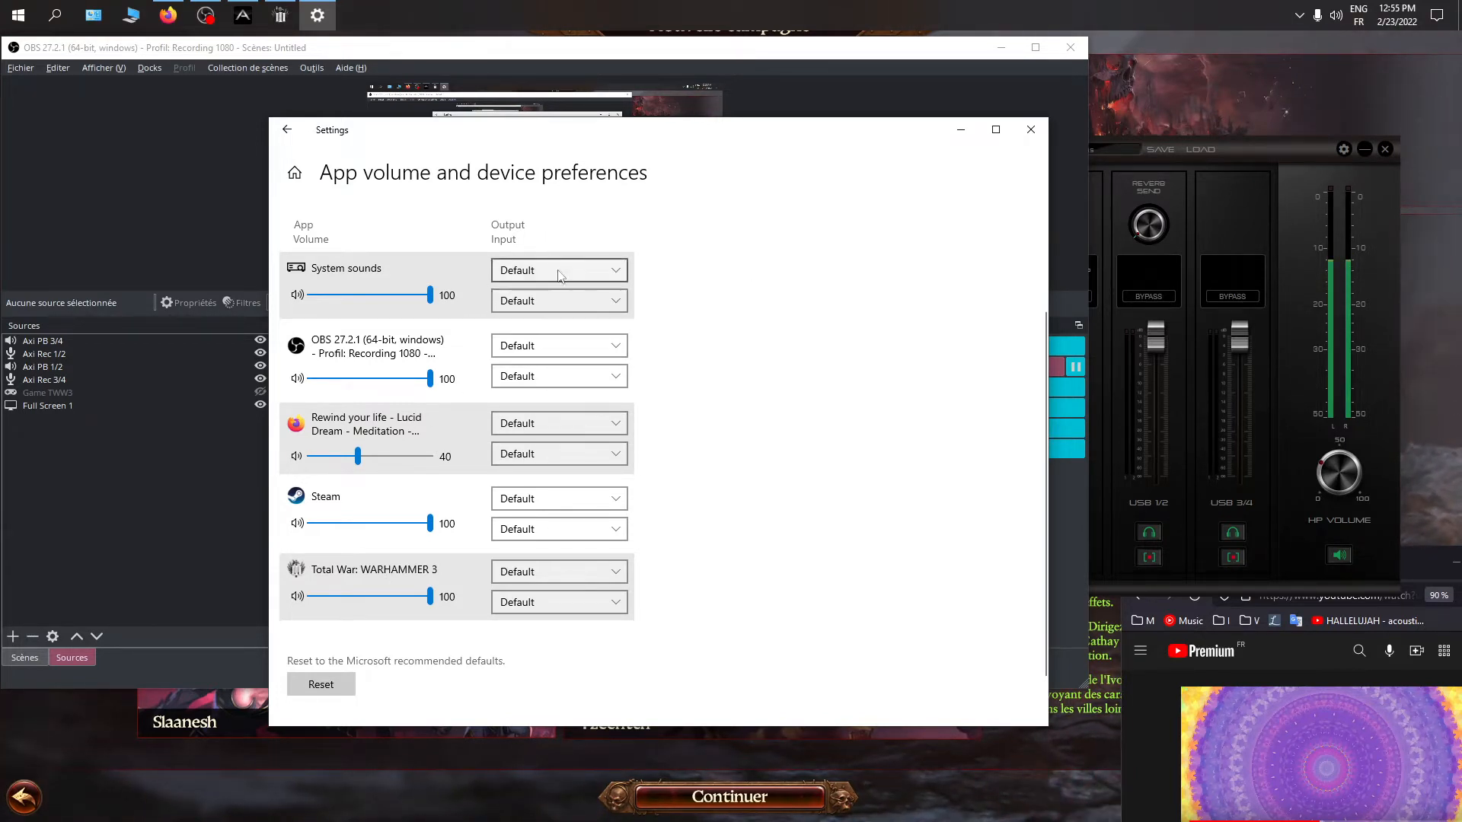
{"action": "scroll", "coordinate": [767, 404], "scroll_direction": "up", "scroll_amount": 1}
{"action": "scroll", "coordinate": [767, 404], "scroll_direction": "up", "scroll_amount": 2}
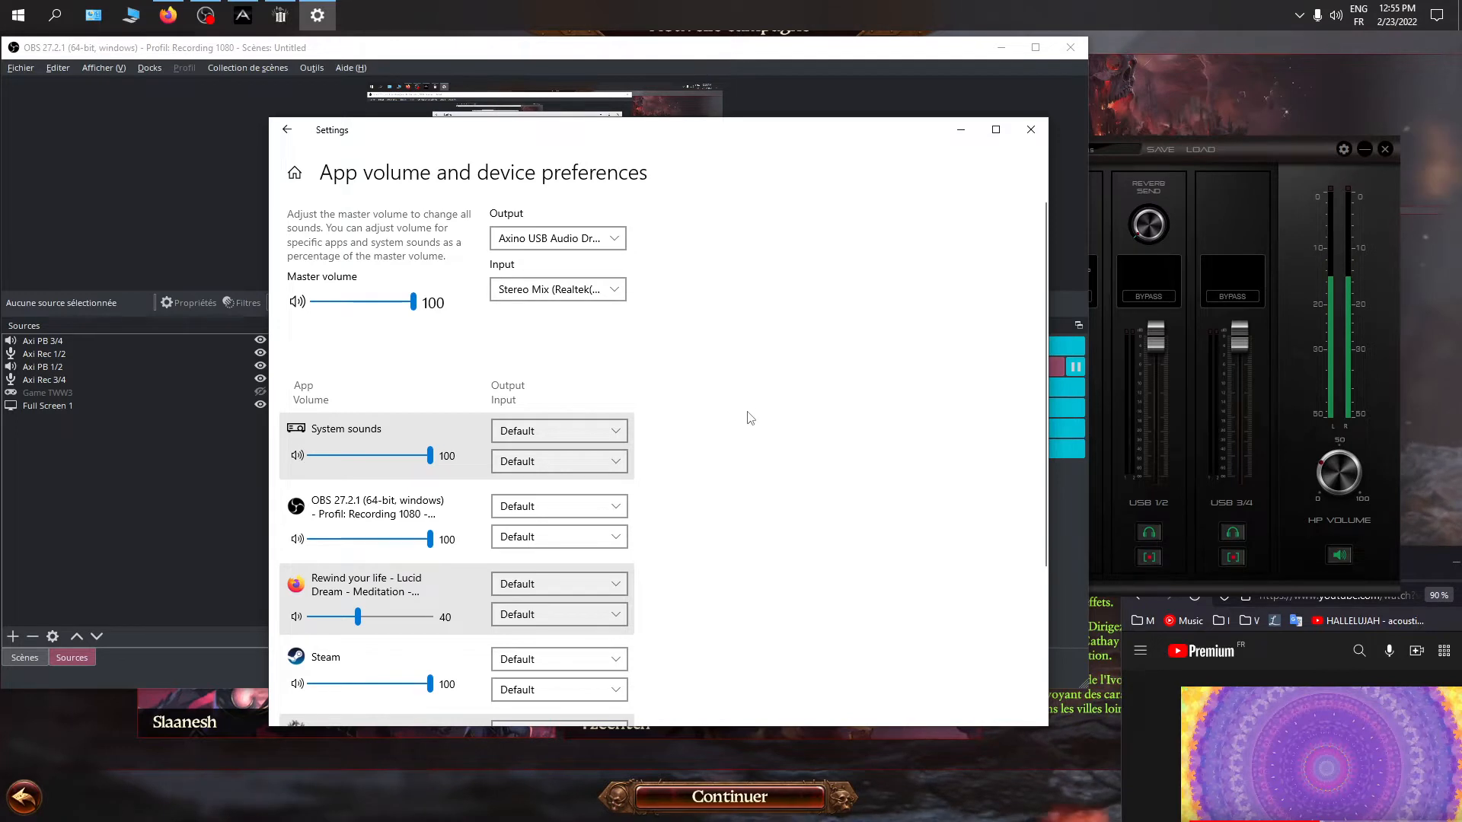
{"action": "scroll", "coordinate": [747, 414], "scroll_direction": "down", "scroll_amount": 1}
{"action": "scroll", "coordinate": [715, 466], "scroll_direction": "down", "scroll_amount": 1}
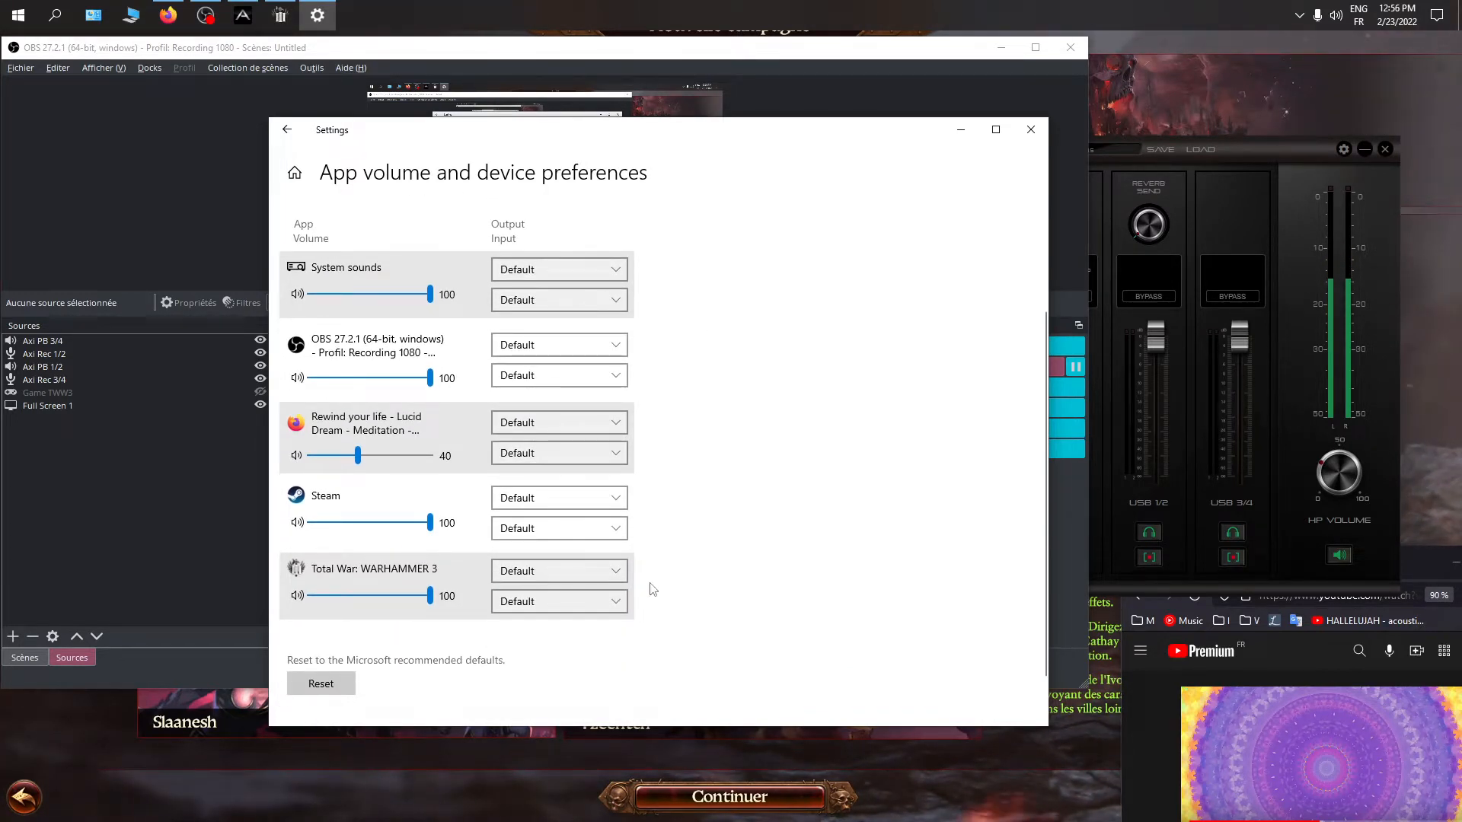
{"action": "scroll", "coordinate": [719, 584], "scroll_direction": "up", "scroll_amount": 2}
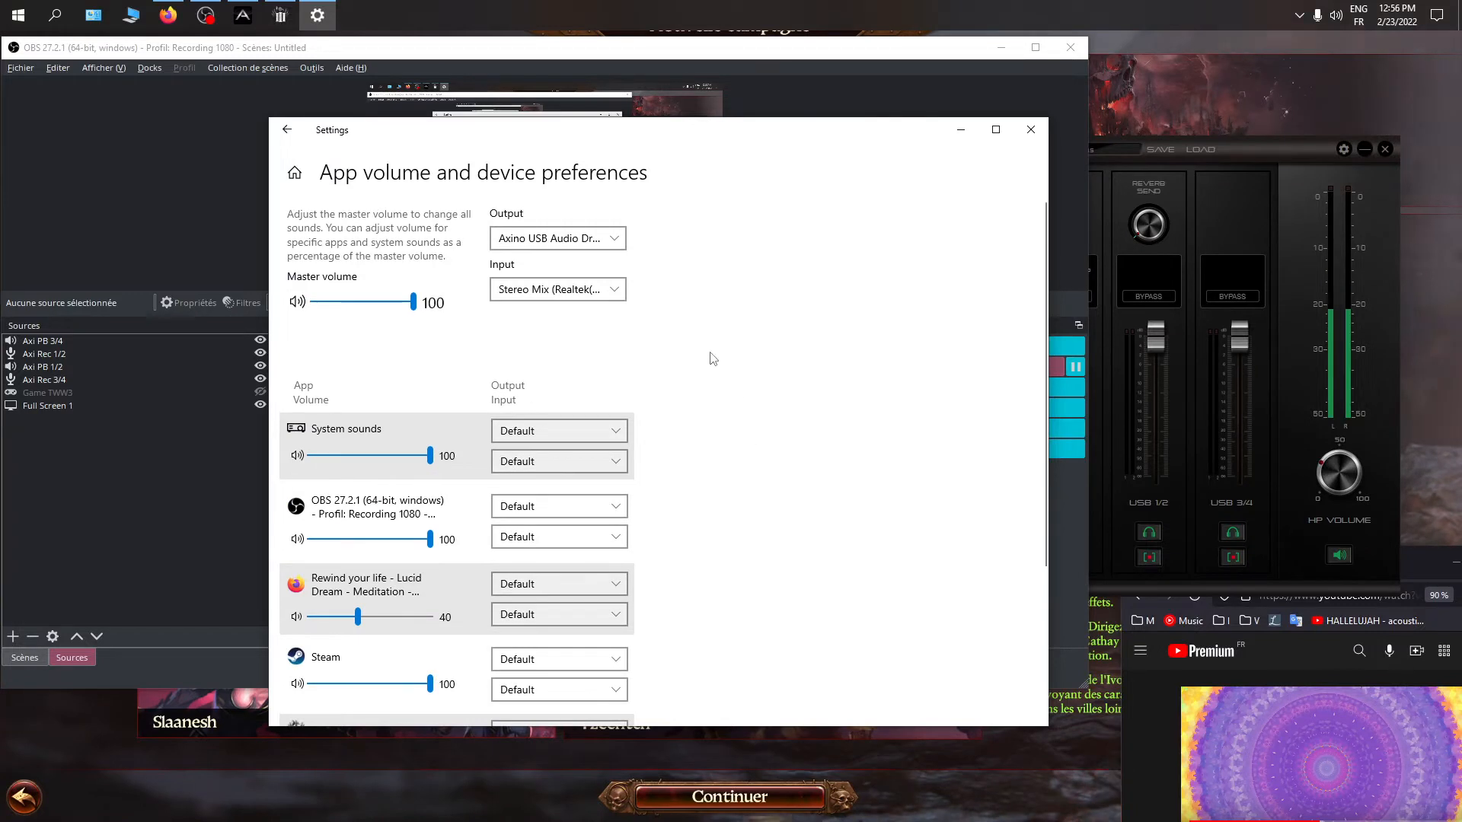
{"action": "left_click", "coordinate": [564, 246]}
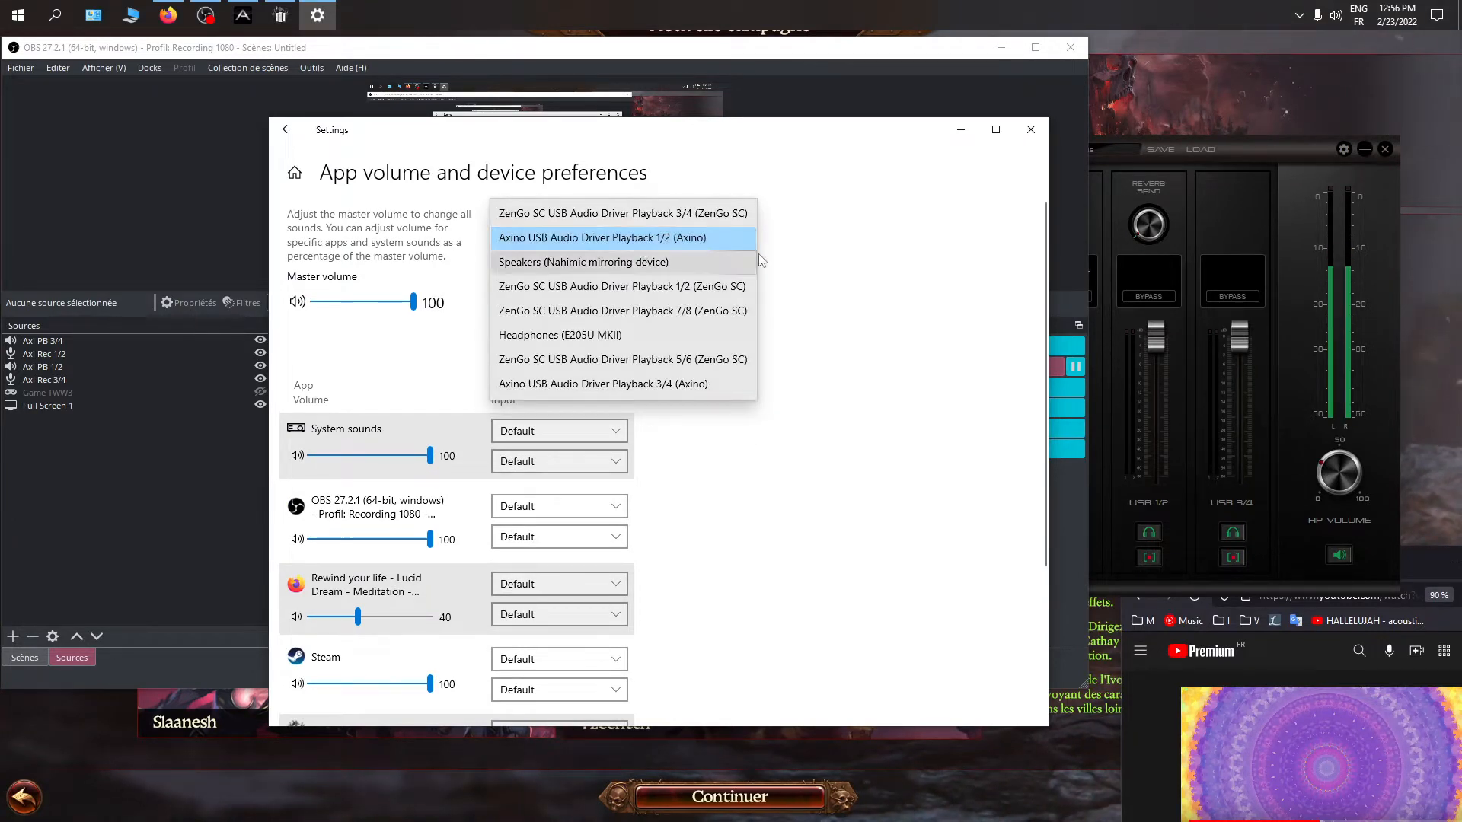
{"action": "left_click", "coordinate": [822, 264]}
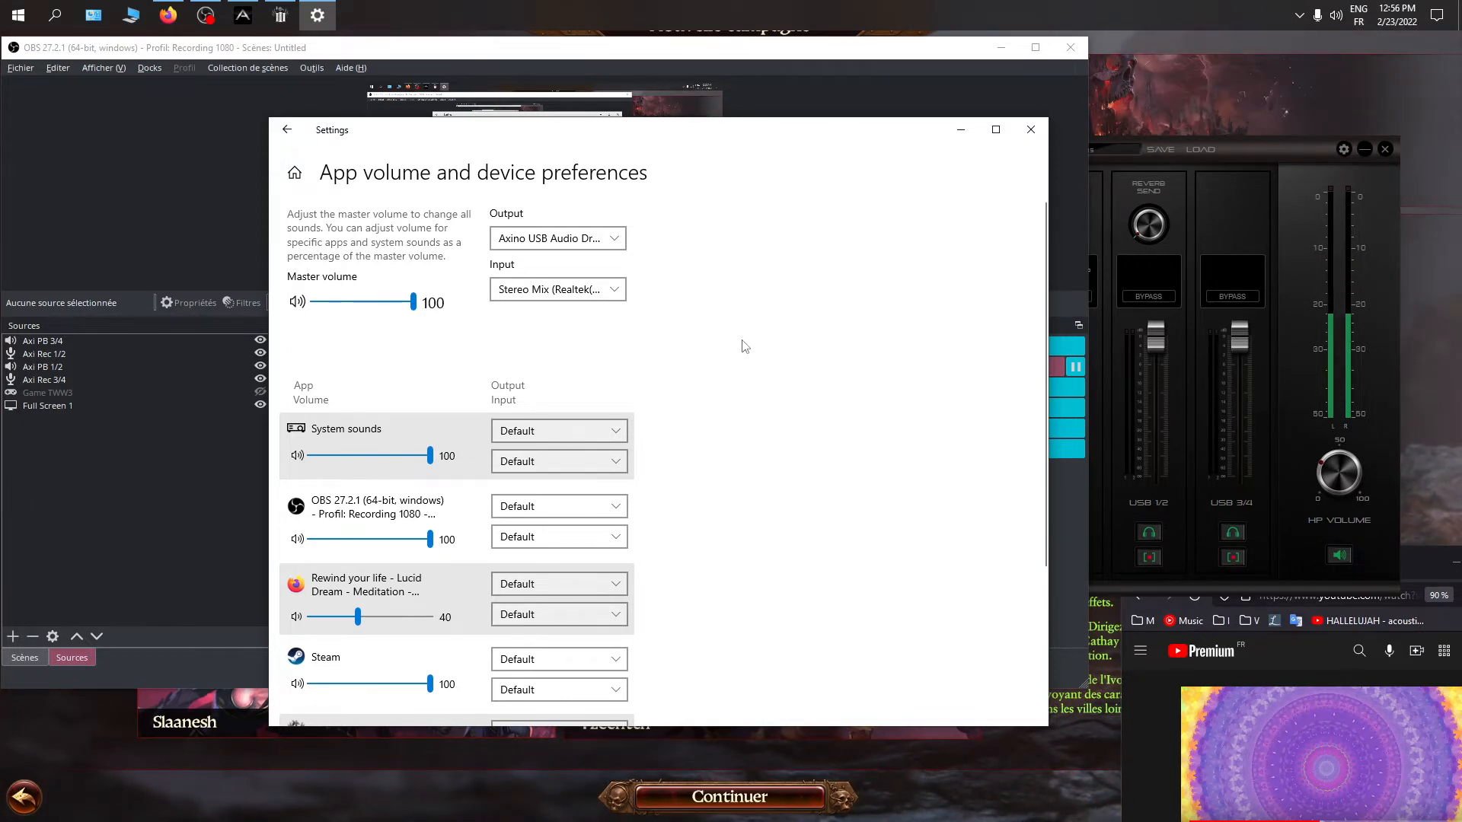
Set the output device of the Firefox entry to Axino USB Audio Driver Playback 3/4 (Axino)
{"action": "scroll", "coordinate": [754, 355], "scroll_direction": "down", "scroll_amount": 3}
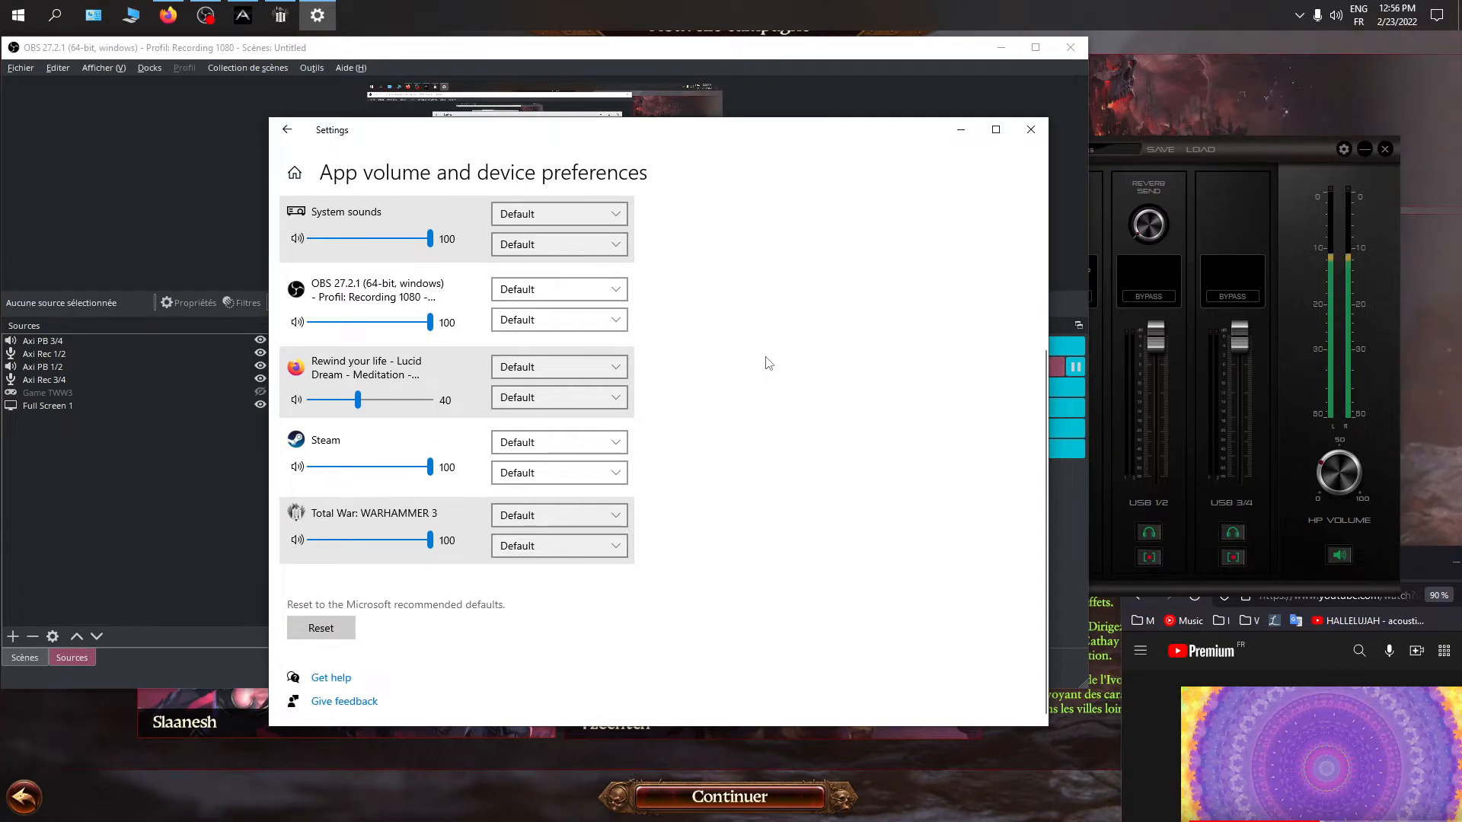
{"action": "scroll", "coordinate": [800, 366], "scroll_direction": "up", "scroll_amount": 3}
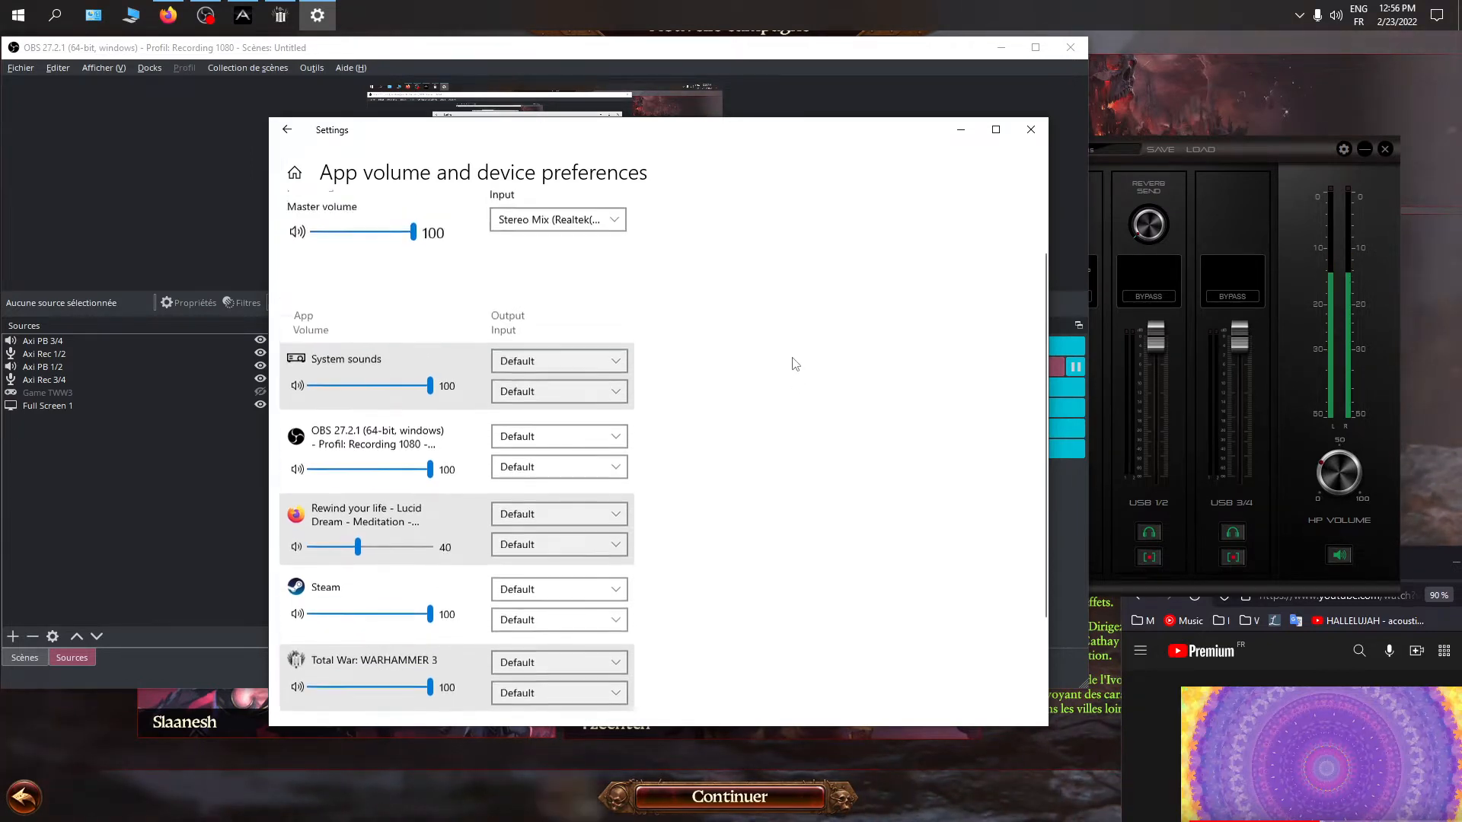
{"action": "scroll", "coordinate": [690, 438], "scroll_direction": "down", "scroll_amount": 1}
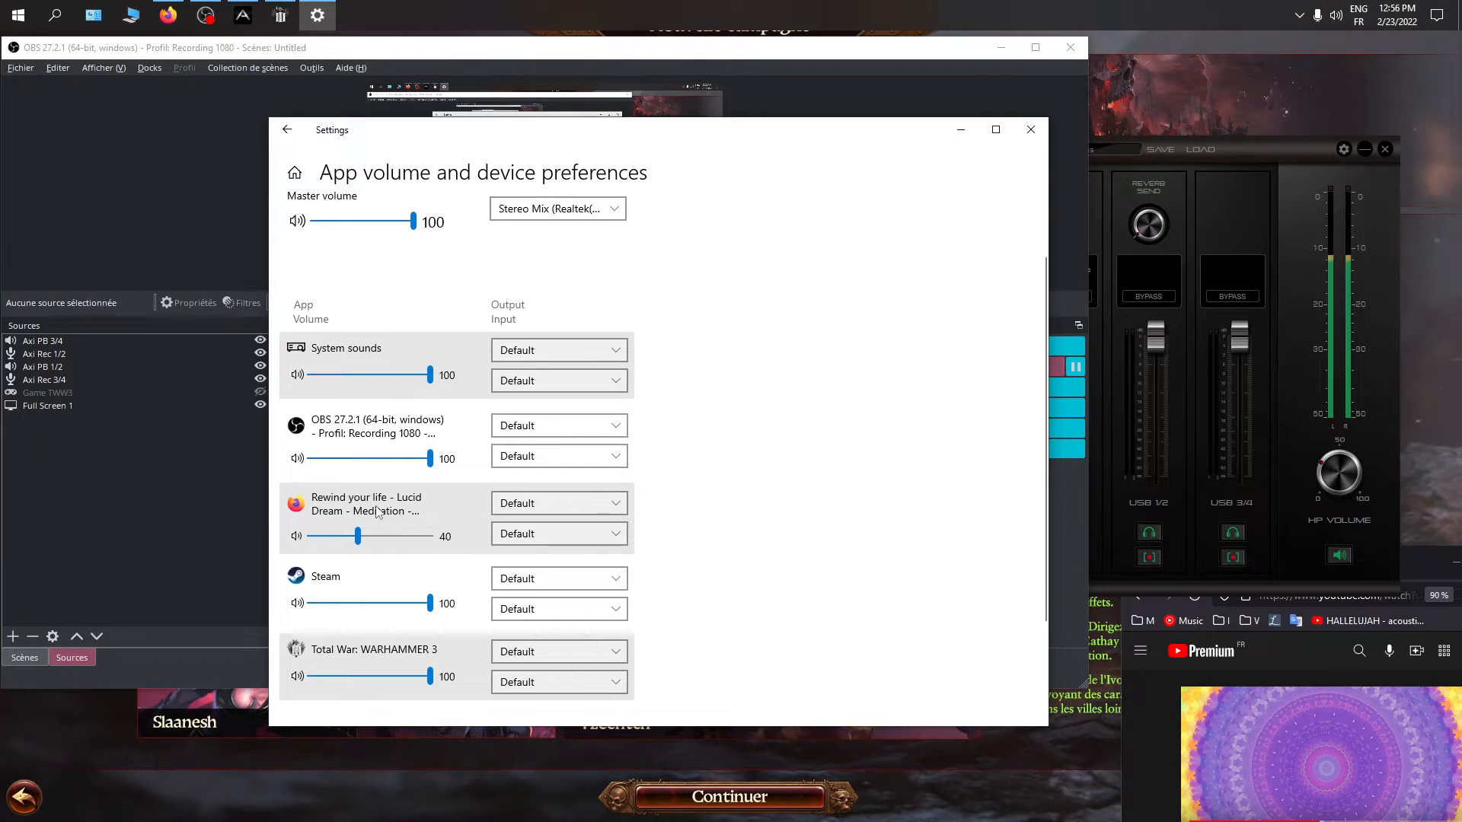
{"action": "left_click", "coordinate": [523, 508]}
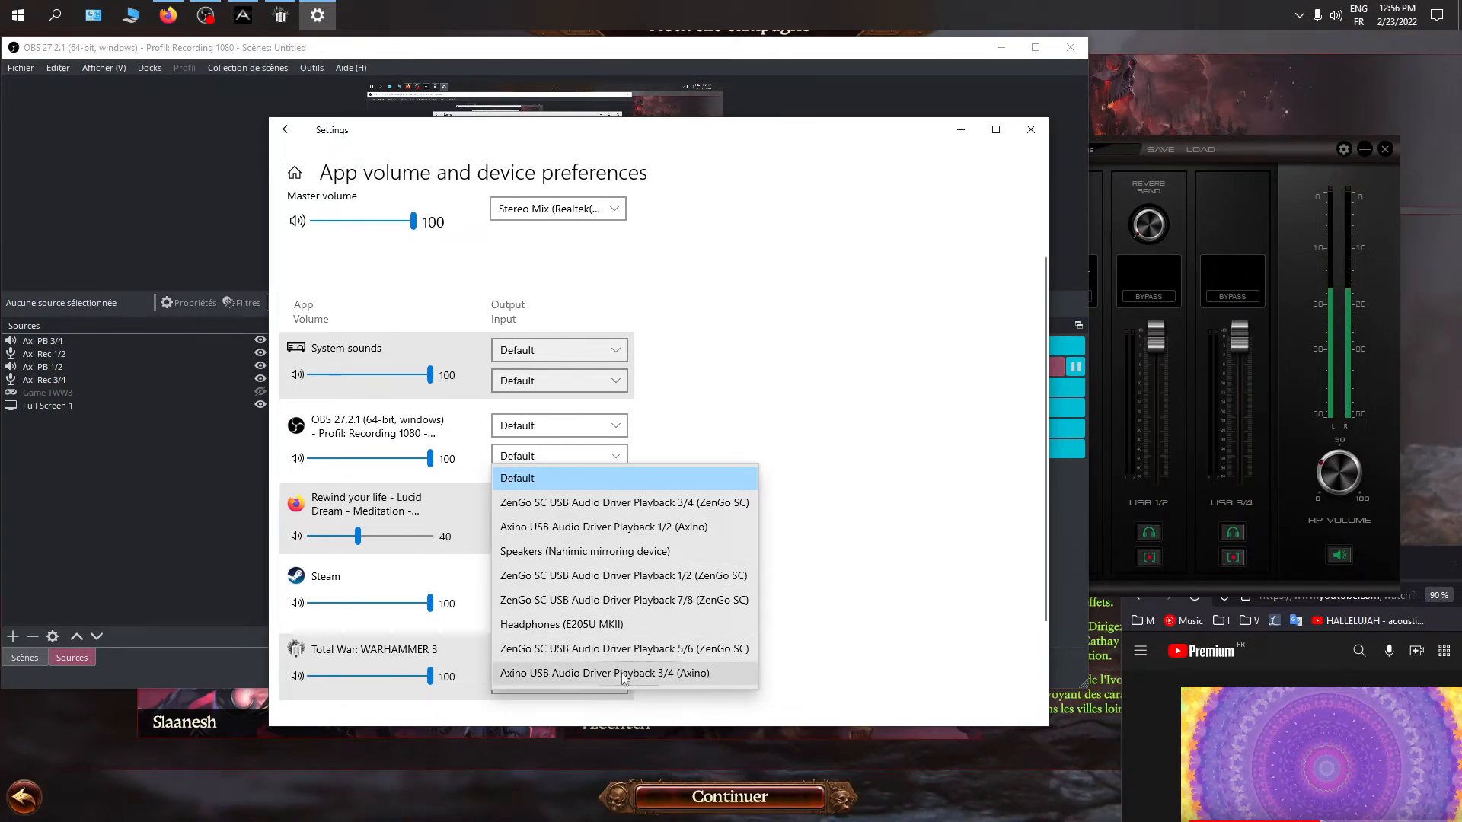
{"action": "left_click", "coordinate": [701, 674]}
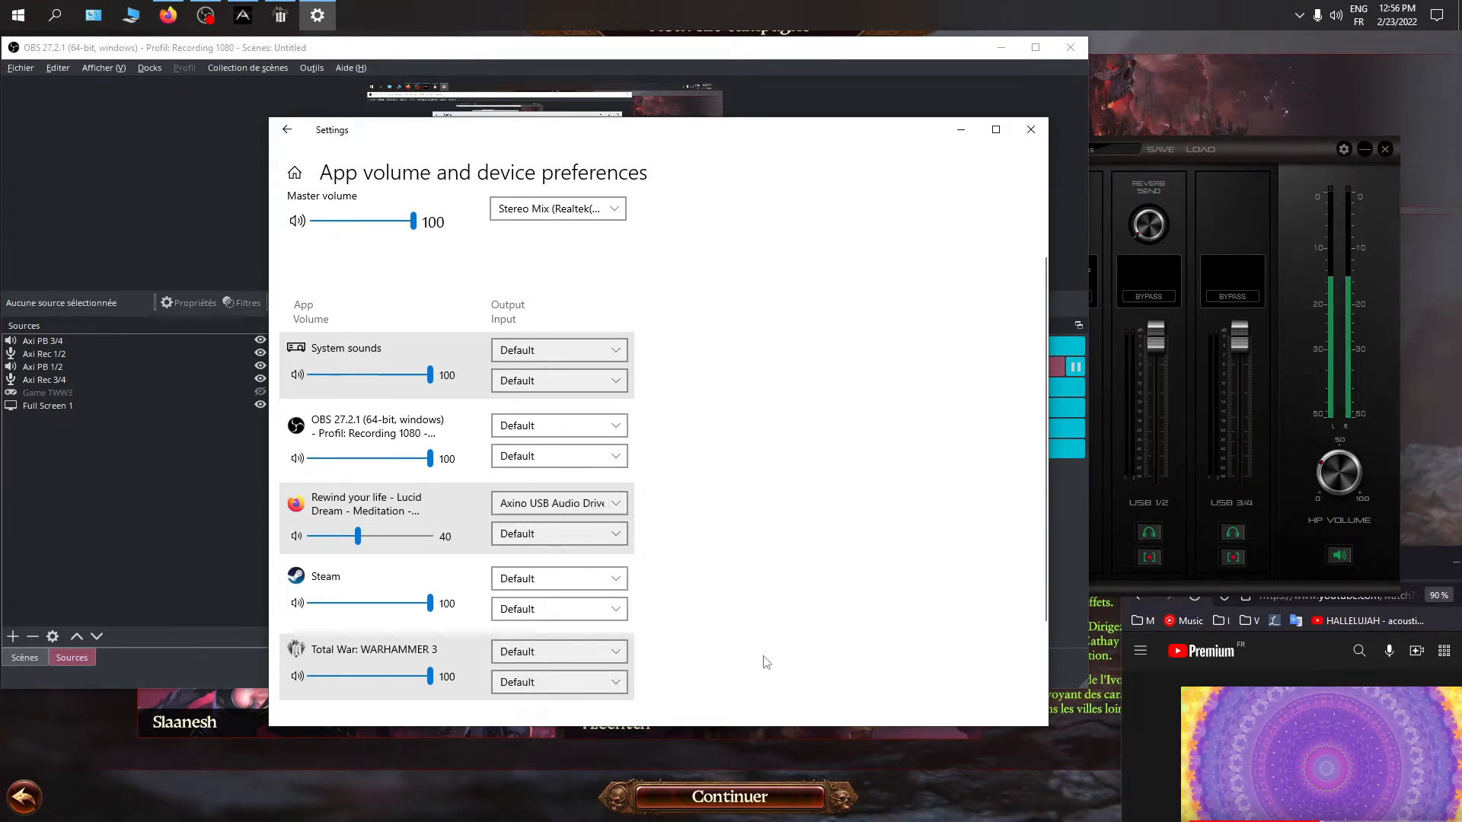
Review the master and per-app device assignments, including the output devices available for Firefox
{"action": "scroll", "coordinate": [757, 548], "scroll_direction": "up", "scroll_amount": 2}
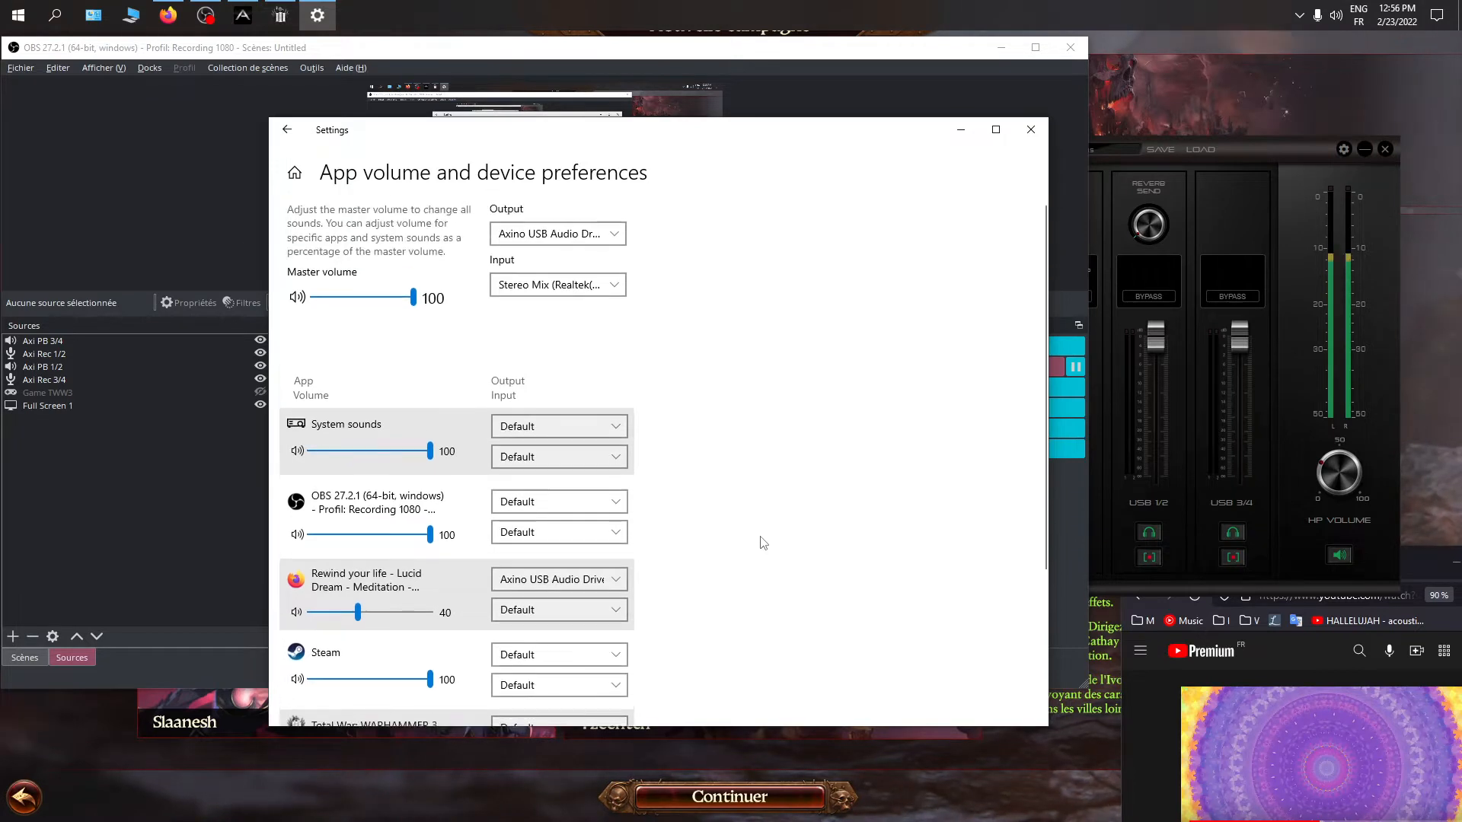
{"action": "scroll", "coordinate": [762, 426], "scroll_direction": "down", "scroll_amount": 3}
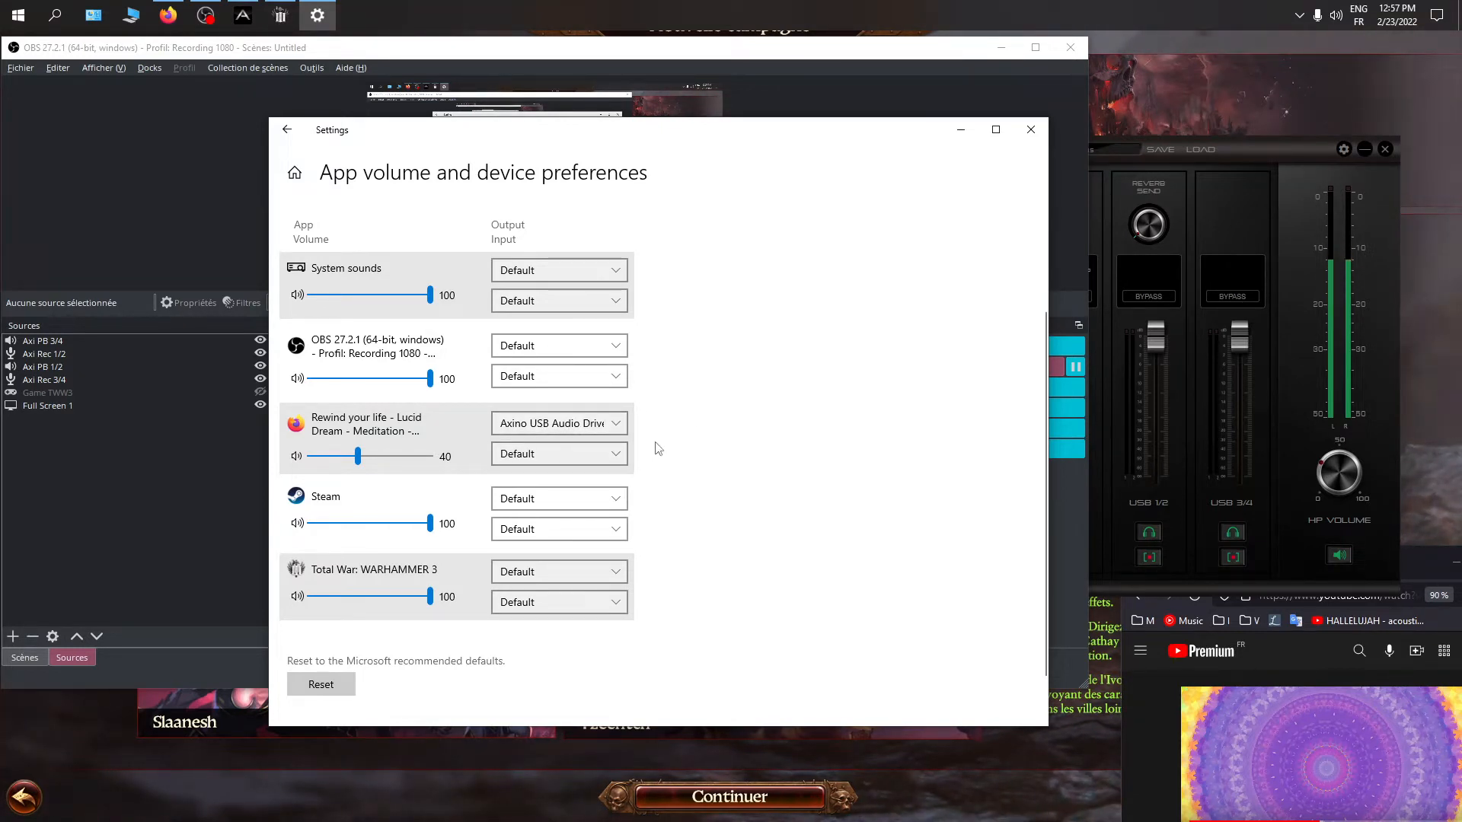
{"action": "scroll", "coordinate": [762, 445], "scroll_direction": "up", "scroll_amount": 2}
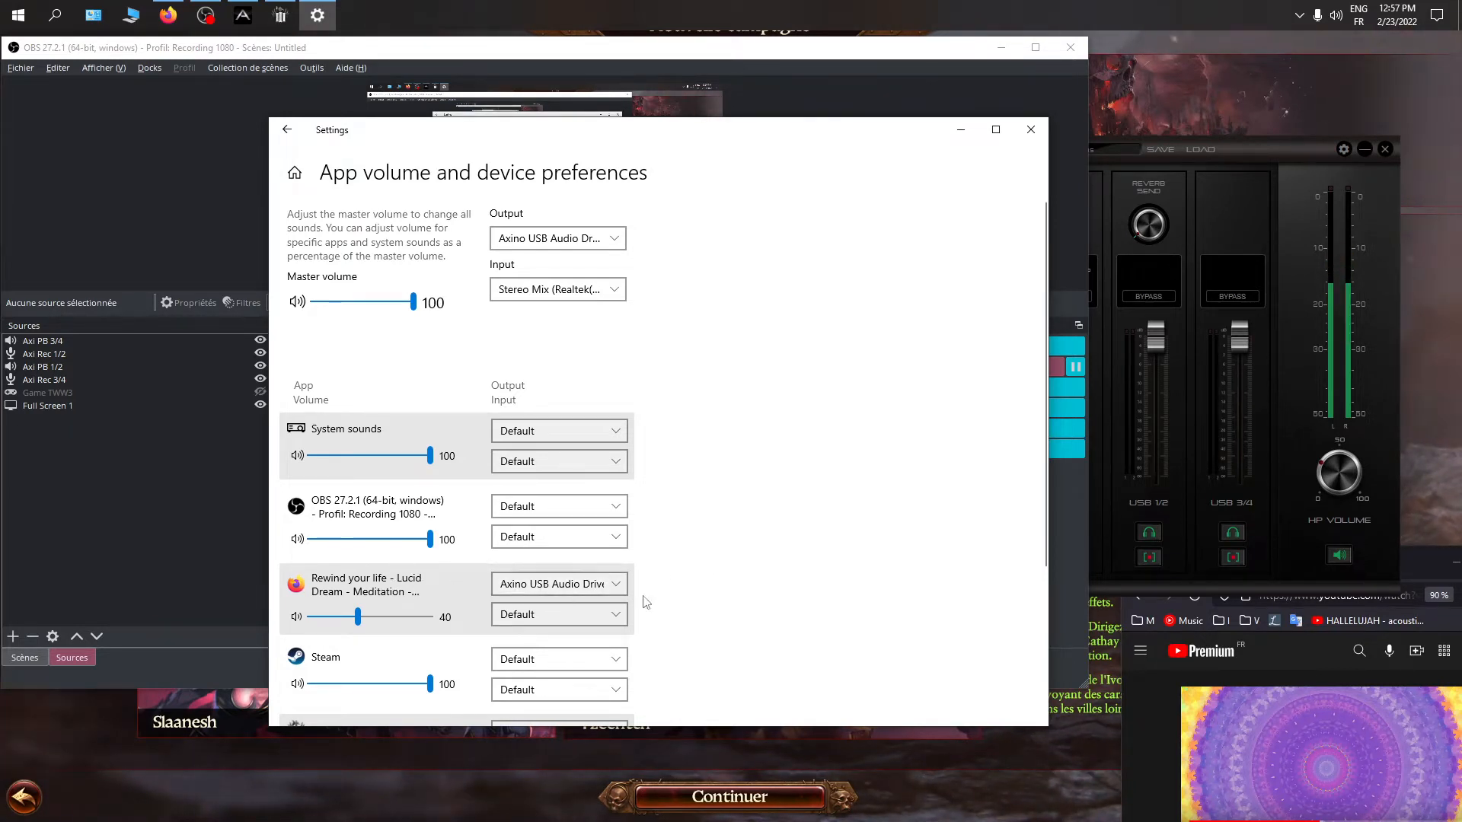
{"action": "scroll", "coordinate": [697, 592], "scroll_direction": "down", "scroll_amount": 1}
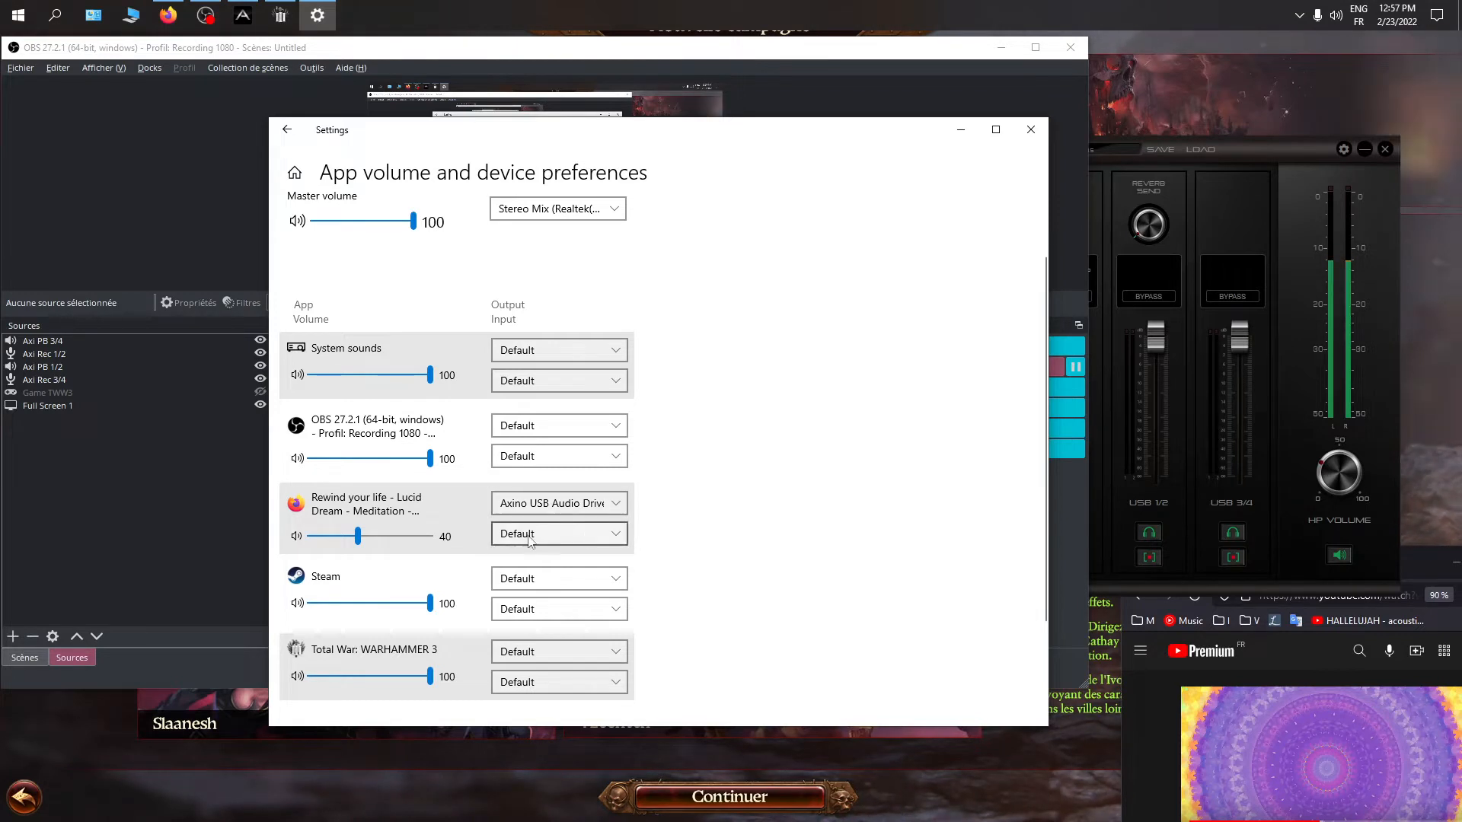
{"action": "left_click", "coordinate": [577, 503]}
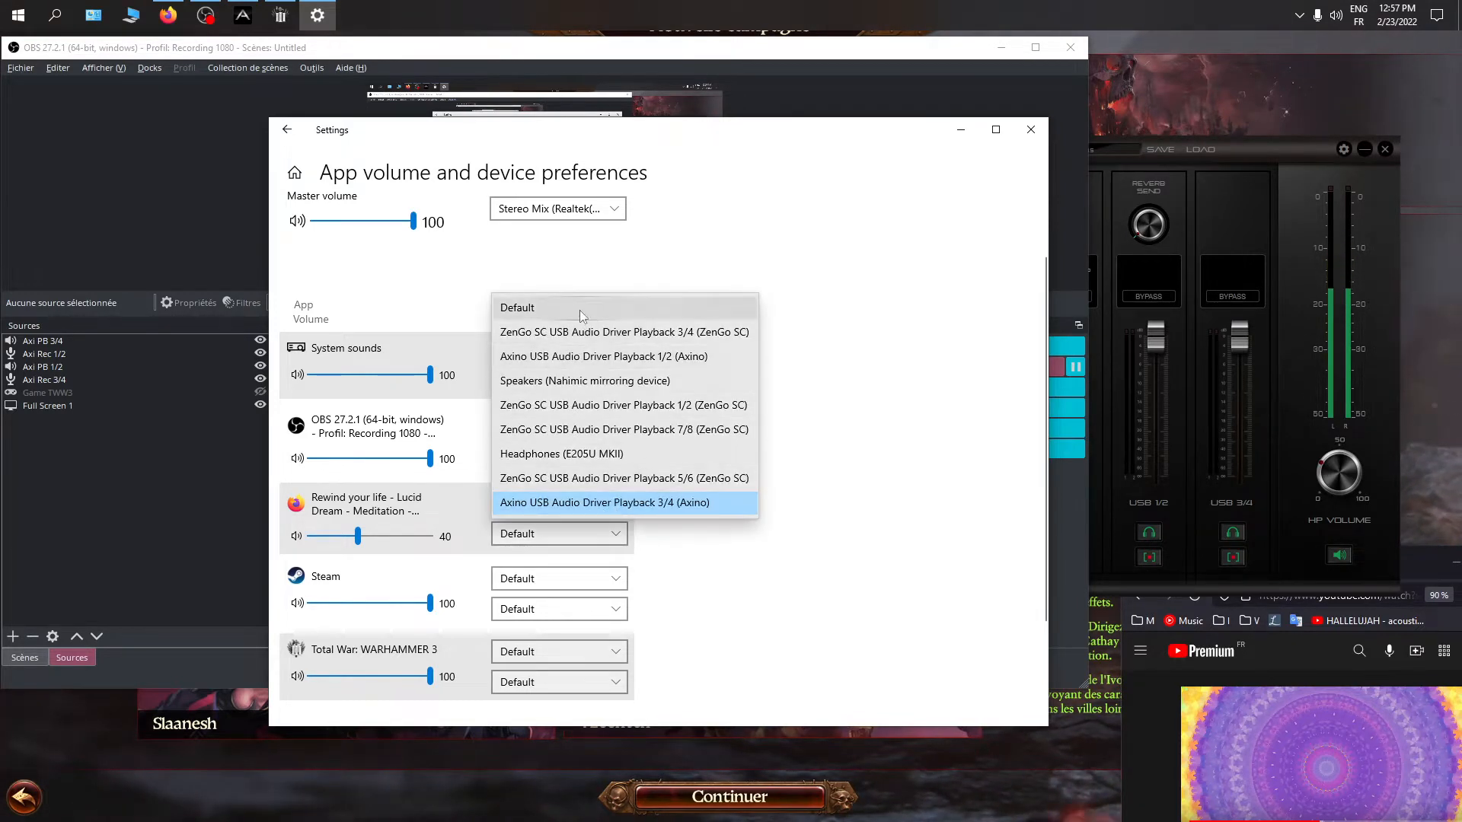
{"action": "left_click", "coordinate": [894, 486]}
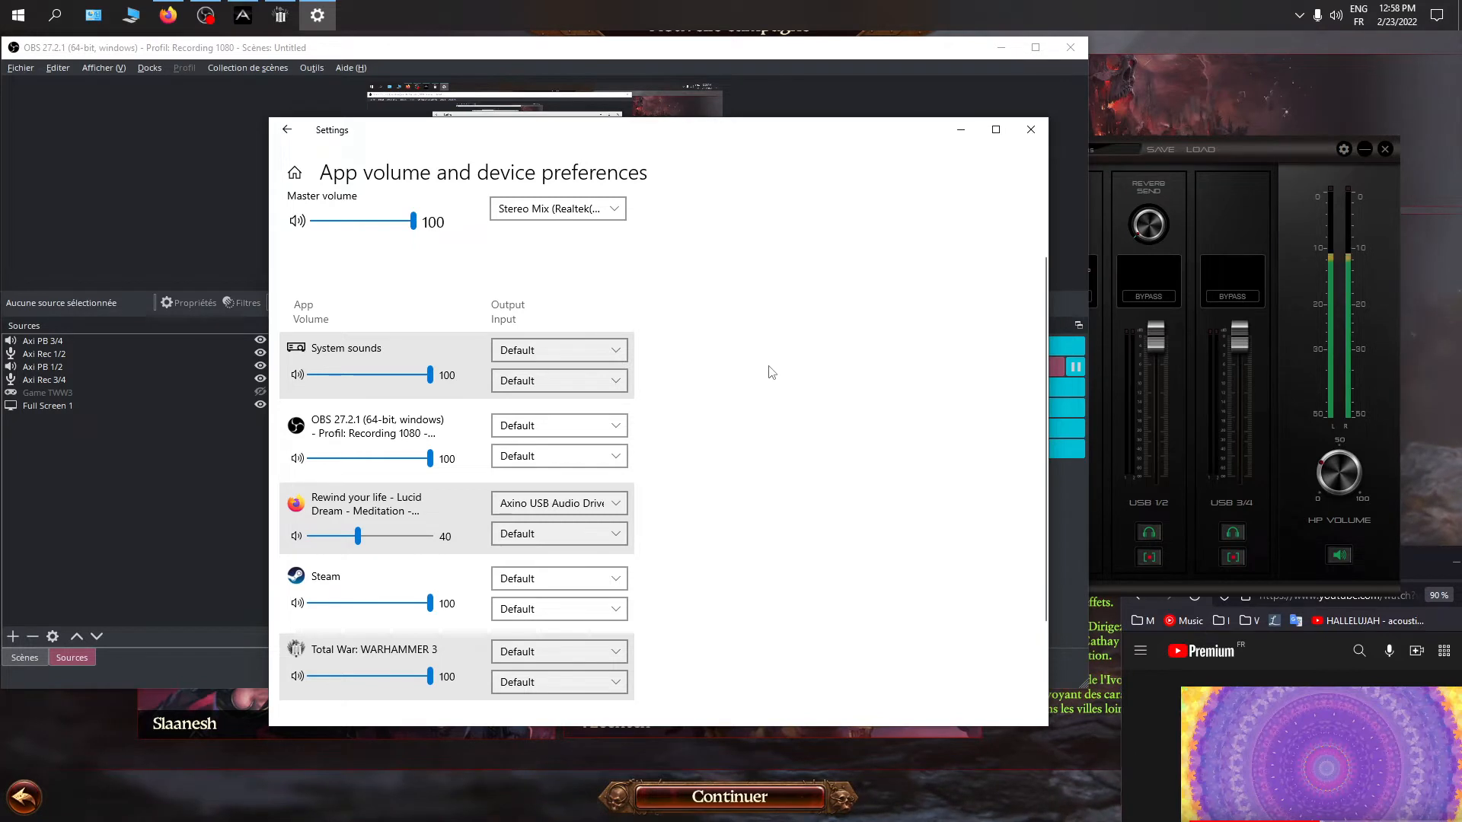
Switch to OBS and look through the source types available to add, including audio input and output capture
{"action": "left_click", "coordinate": [816, 111]}
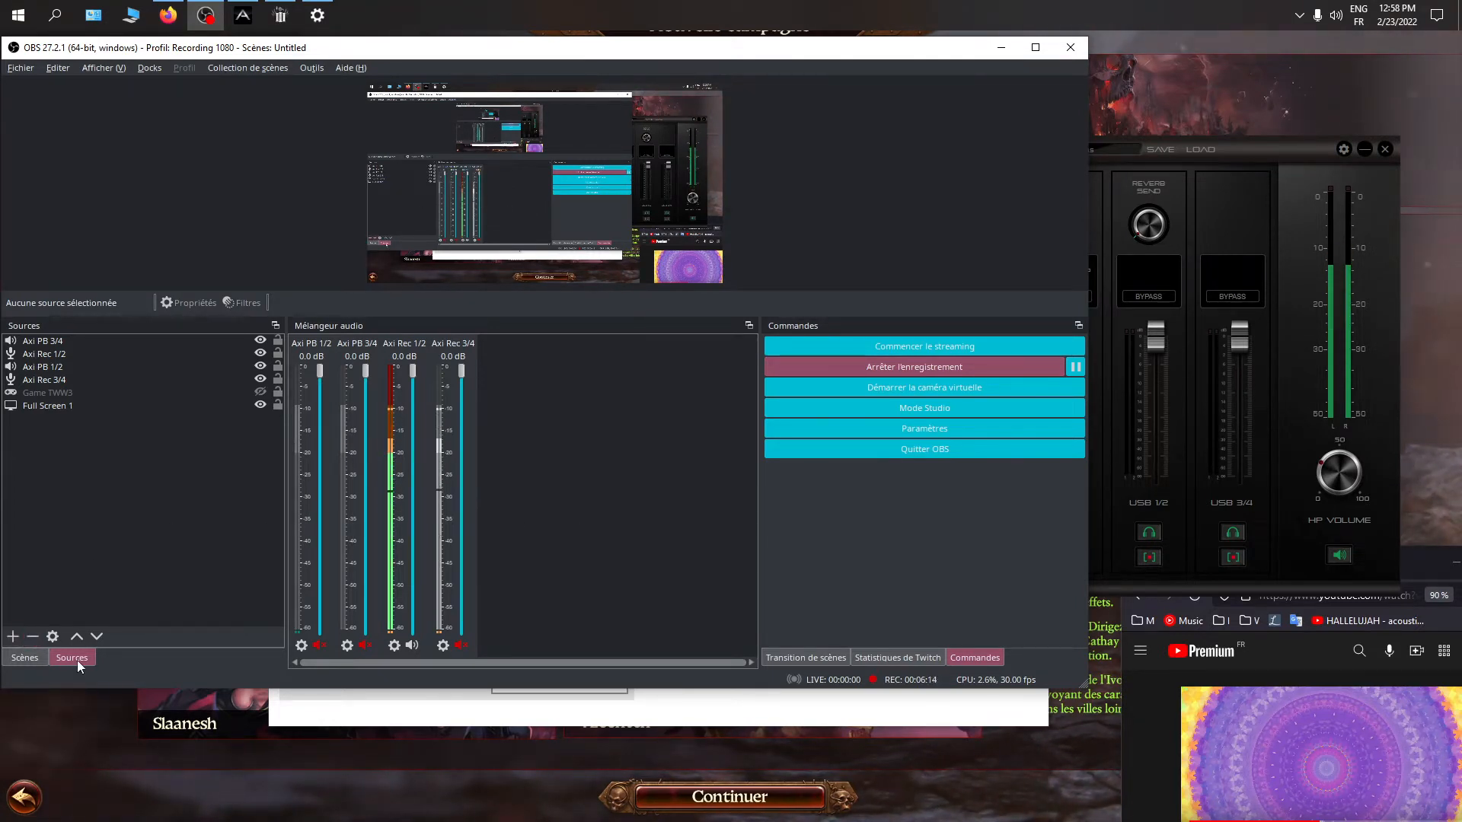
{"action": "left_click", "coordinate": [11, 637]}
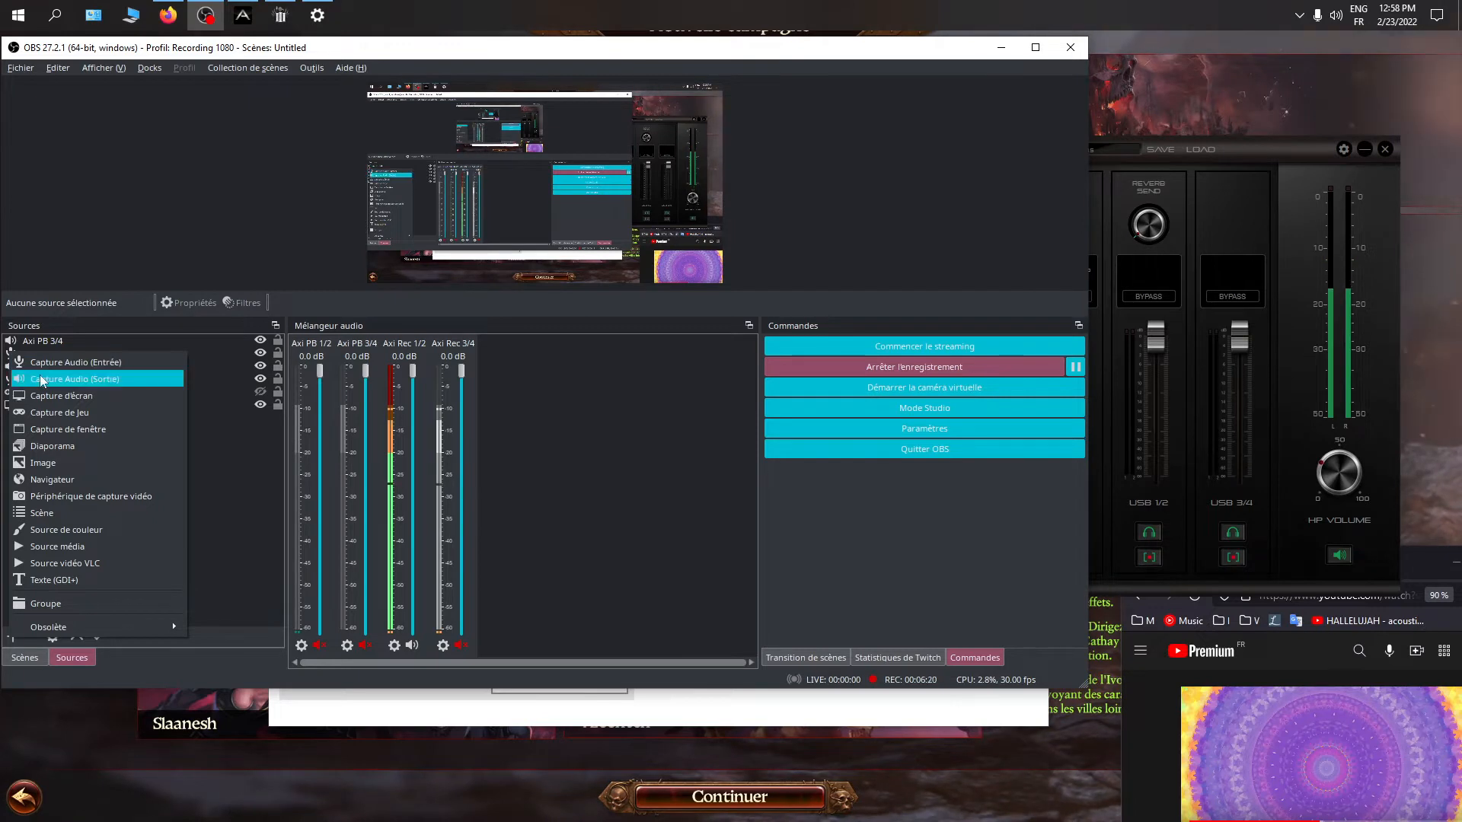
{"action": "left_click", "coordinate": [249, 516]}
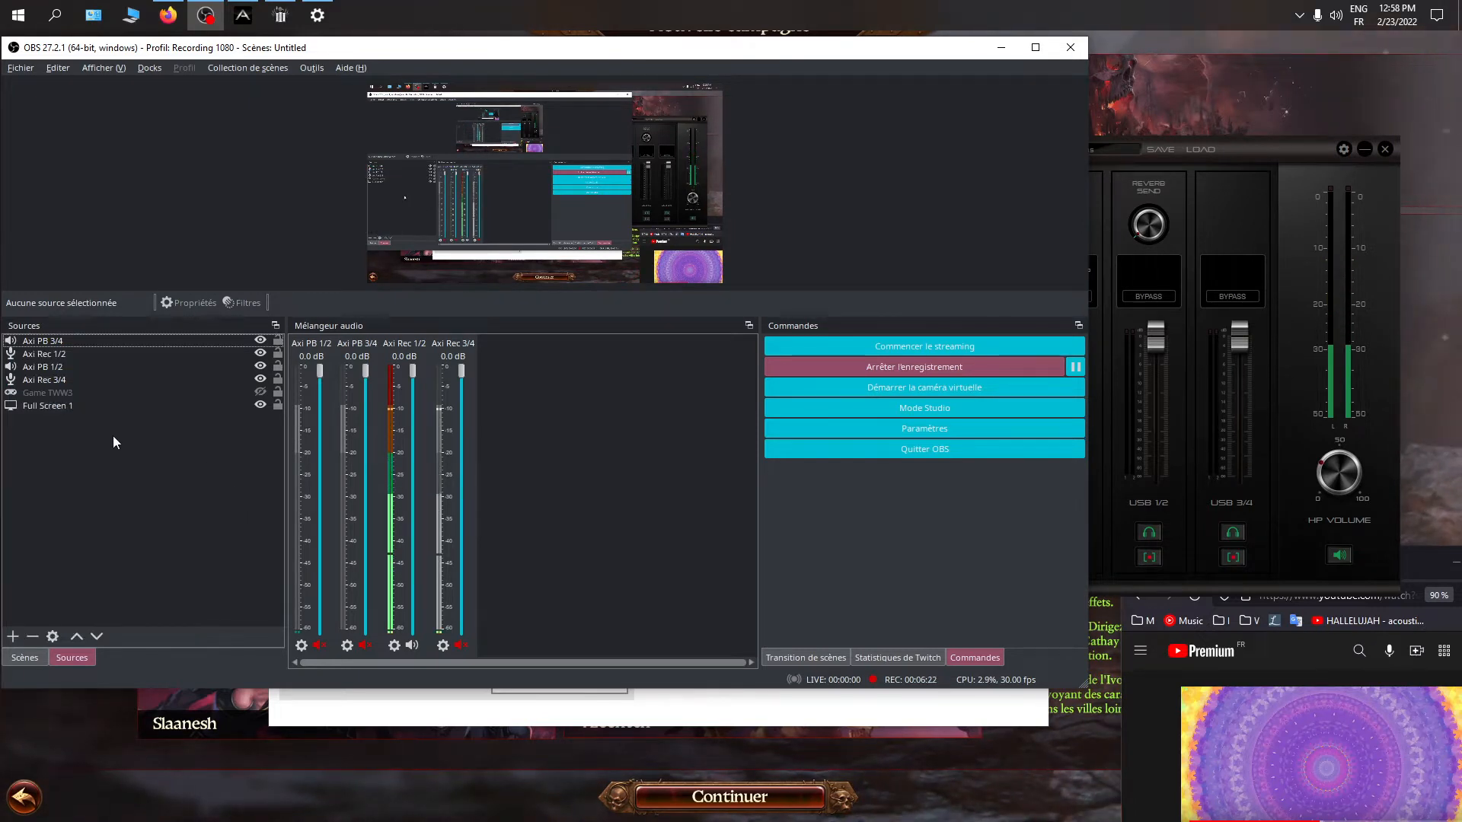
Check which capture devices are assigned to the Axi PB 3/4 and Axi Rec 1/2 sources
{"action": "left_click", "coordinate": [63, 340]}
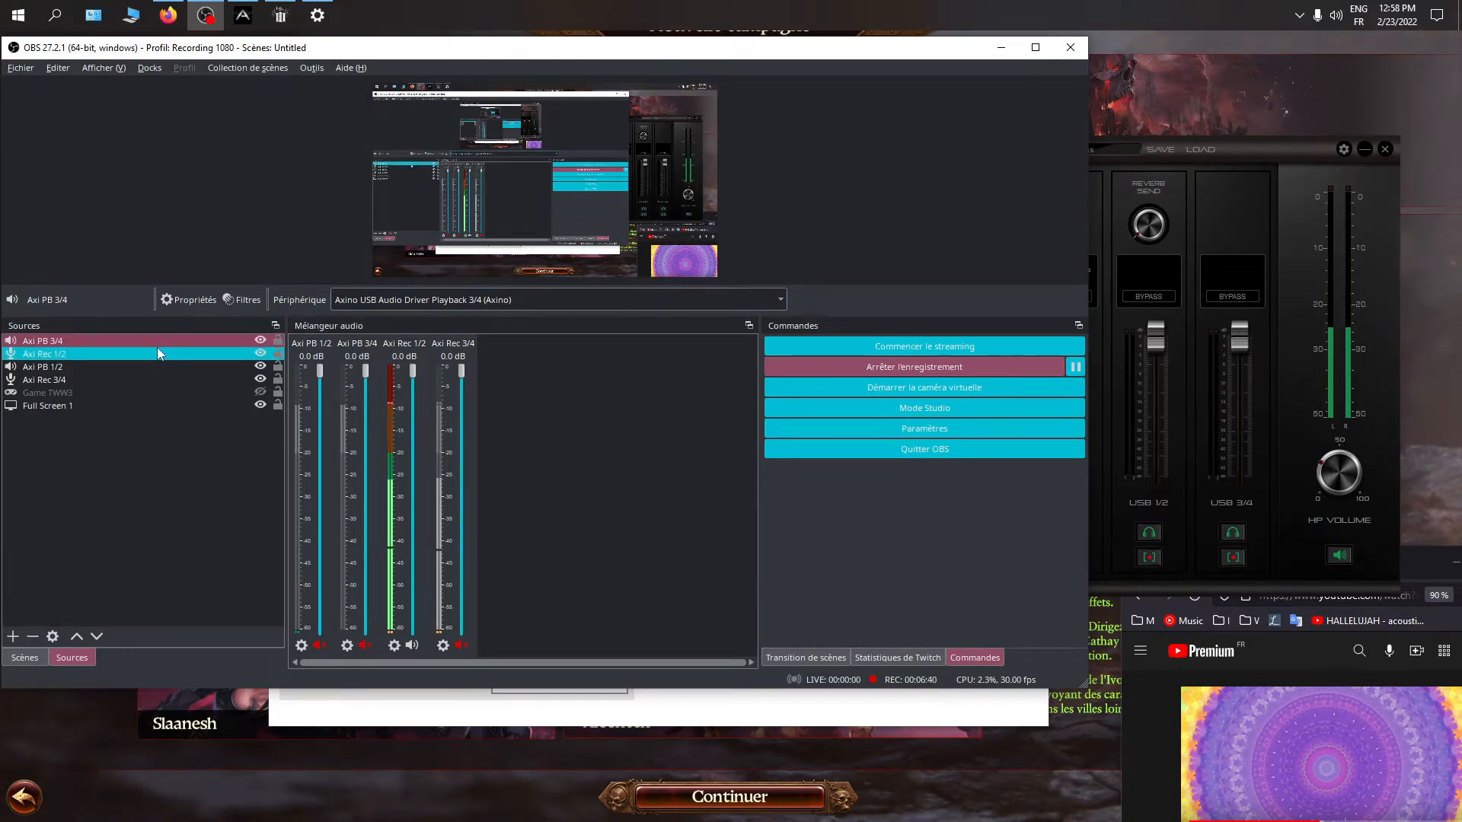
{"action": "left_click", "coordinate": [52, 354]}
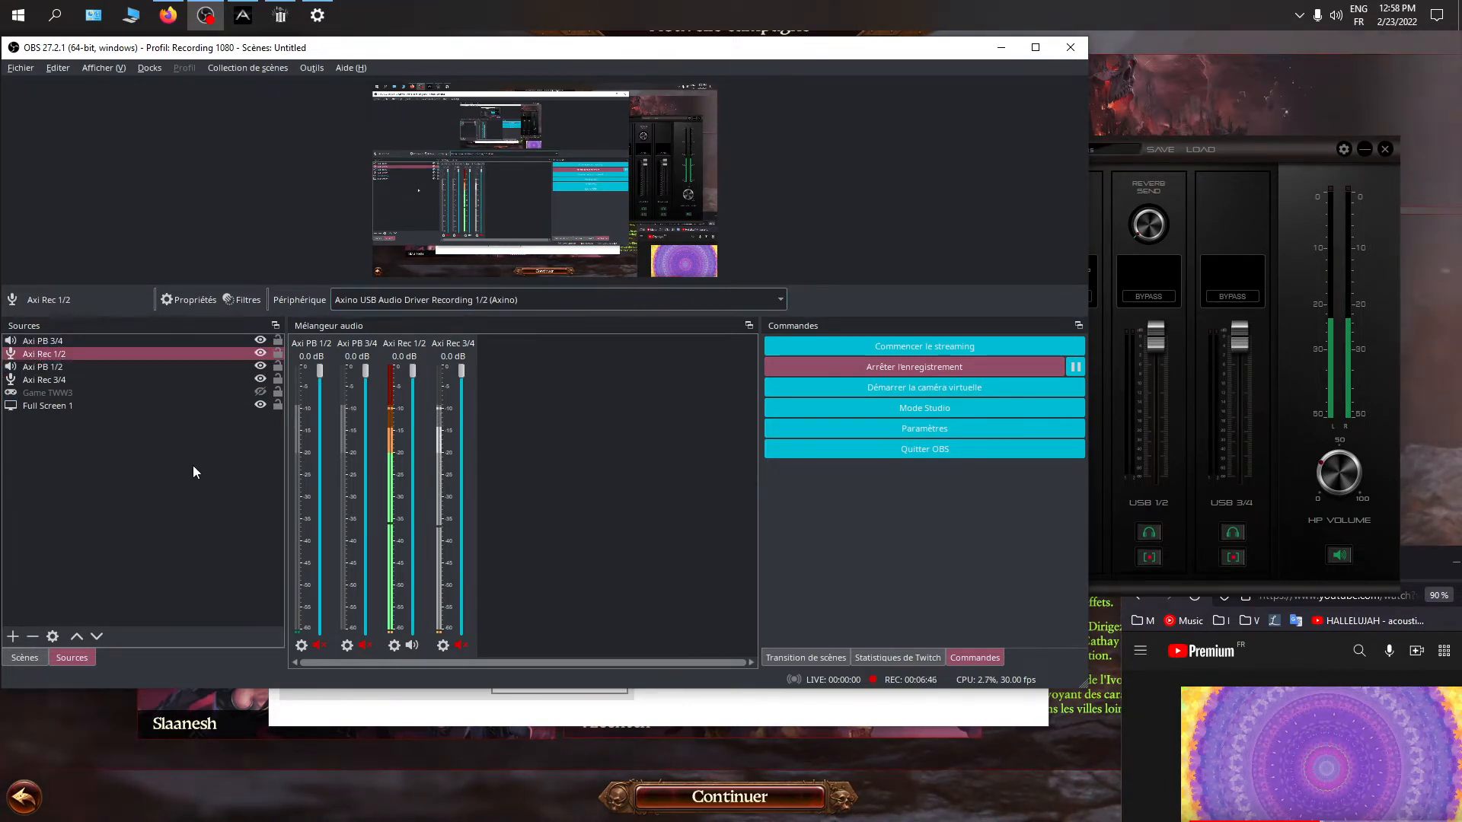
{"action": "left_click", "coordinate": [190, 505]}
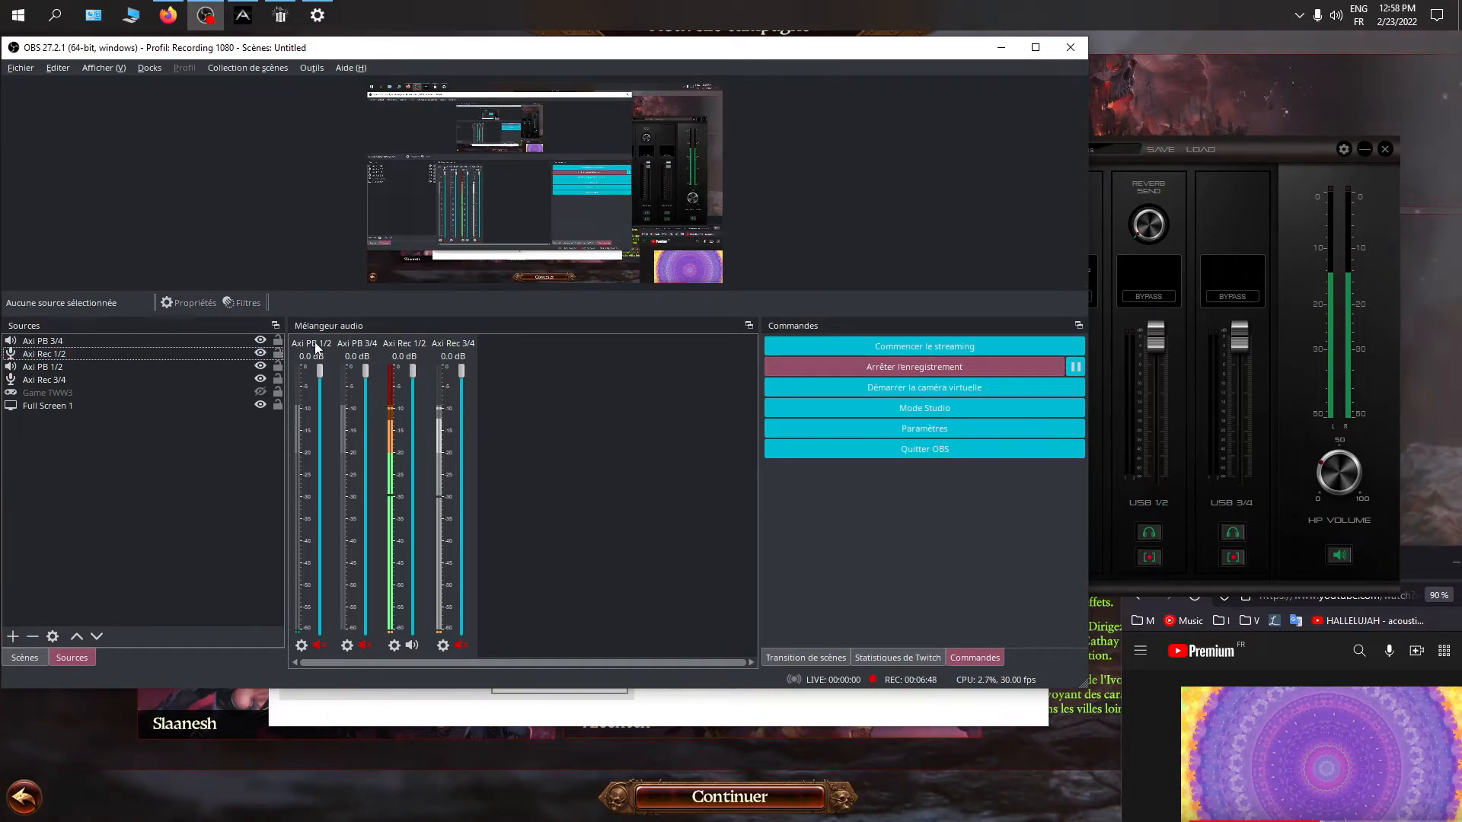
Inspect the Limiteur filter settings on the Axi Rec 3/4 audio source and close the filters window
{"action": "right_click", "coordinate": [457, 350]}
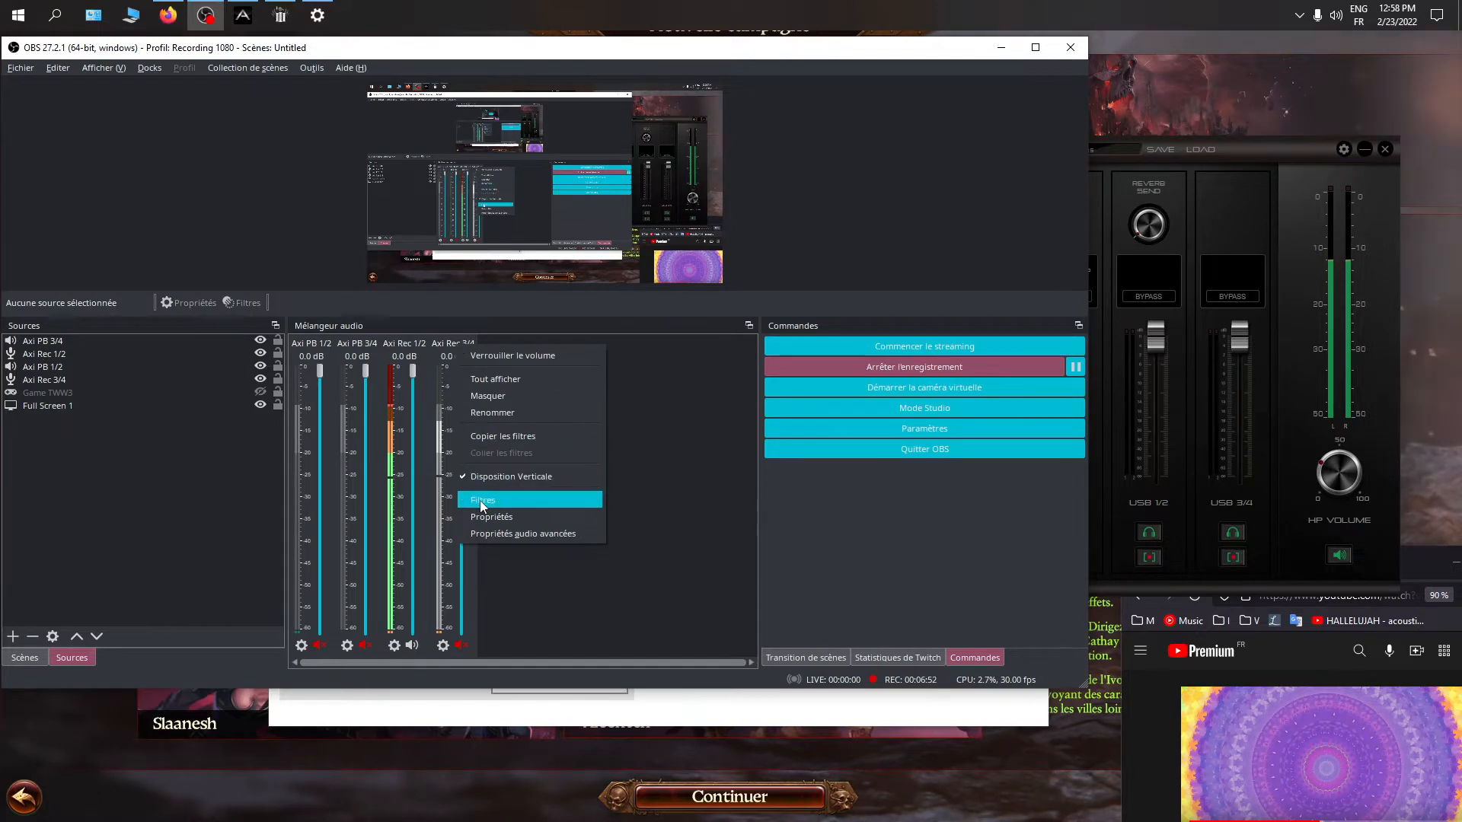
{"action": "left_click", "coordinate": [471, 500]}
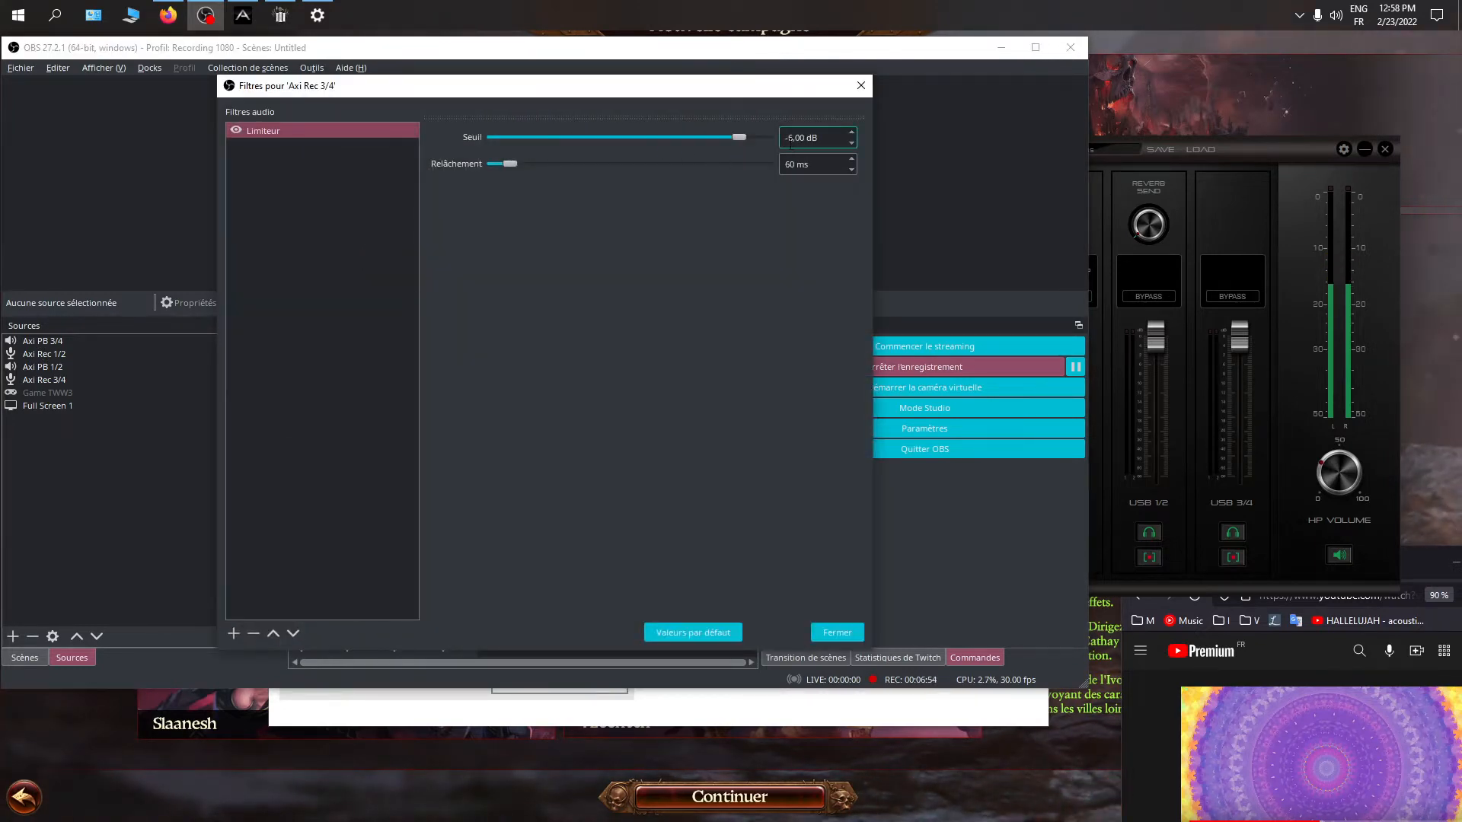
{"action": "left_click", "coordinate": [860, 87]}
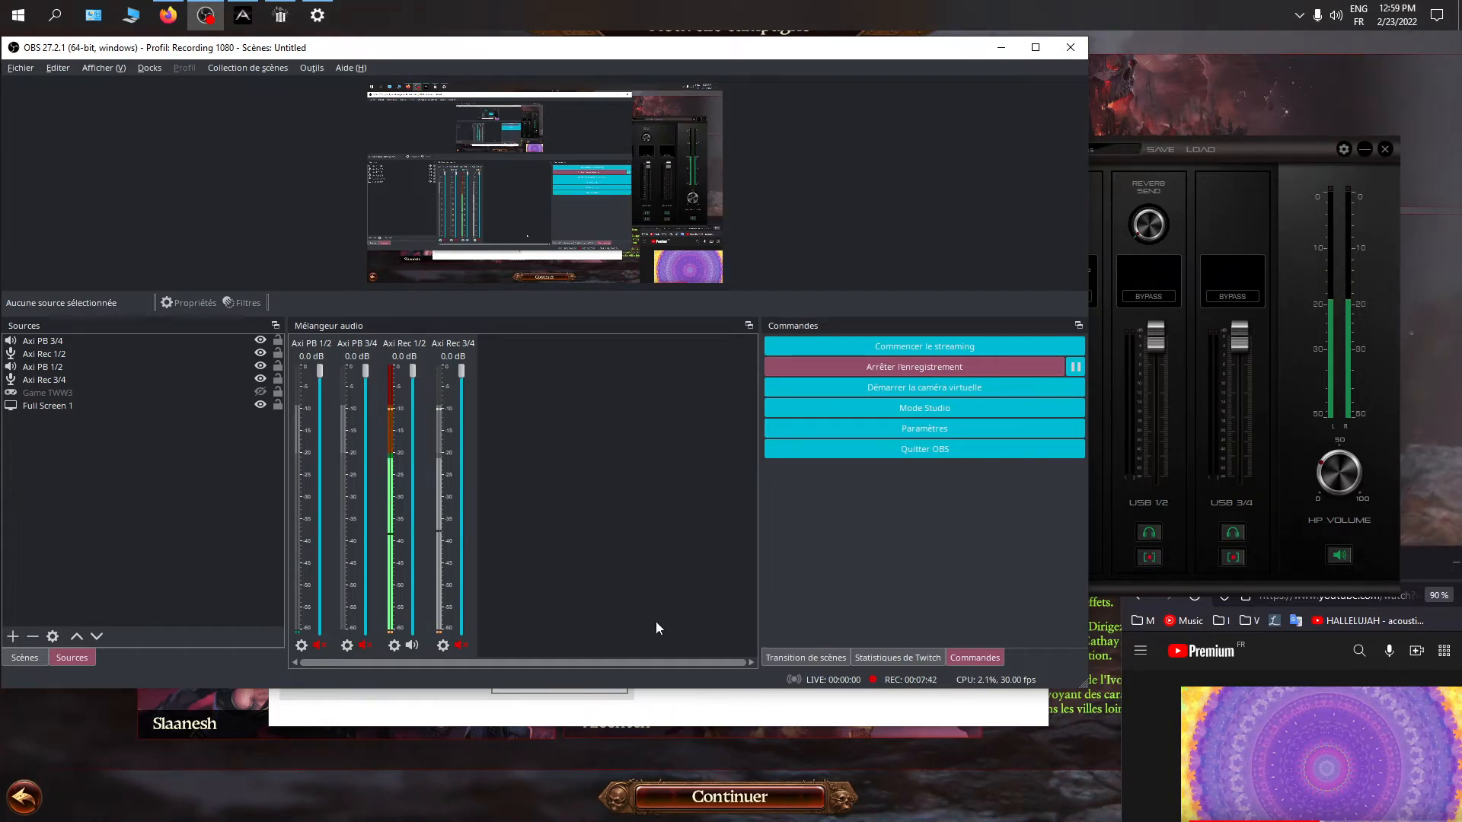
Select several factions on the game's Nouvelle campagne screen to test its audio, ending on Kislev, and return to OBS
{"action": "left_click", "coordinate": [510, 784]}
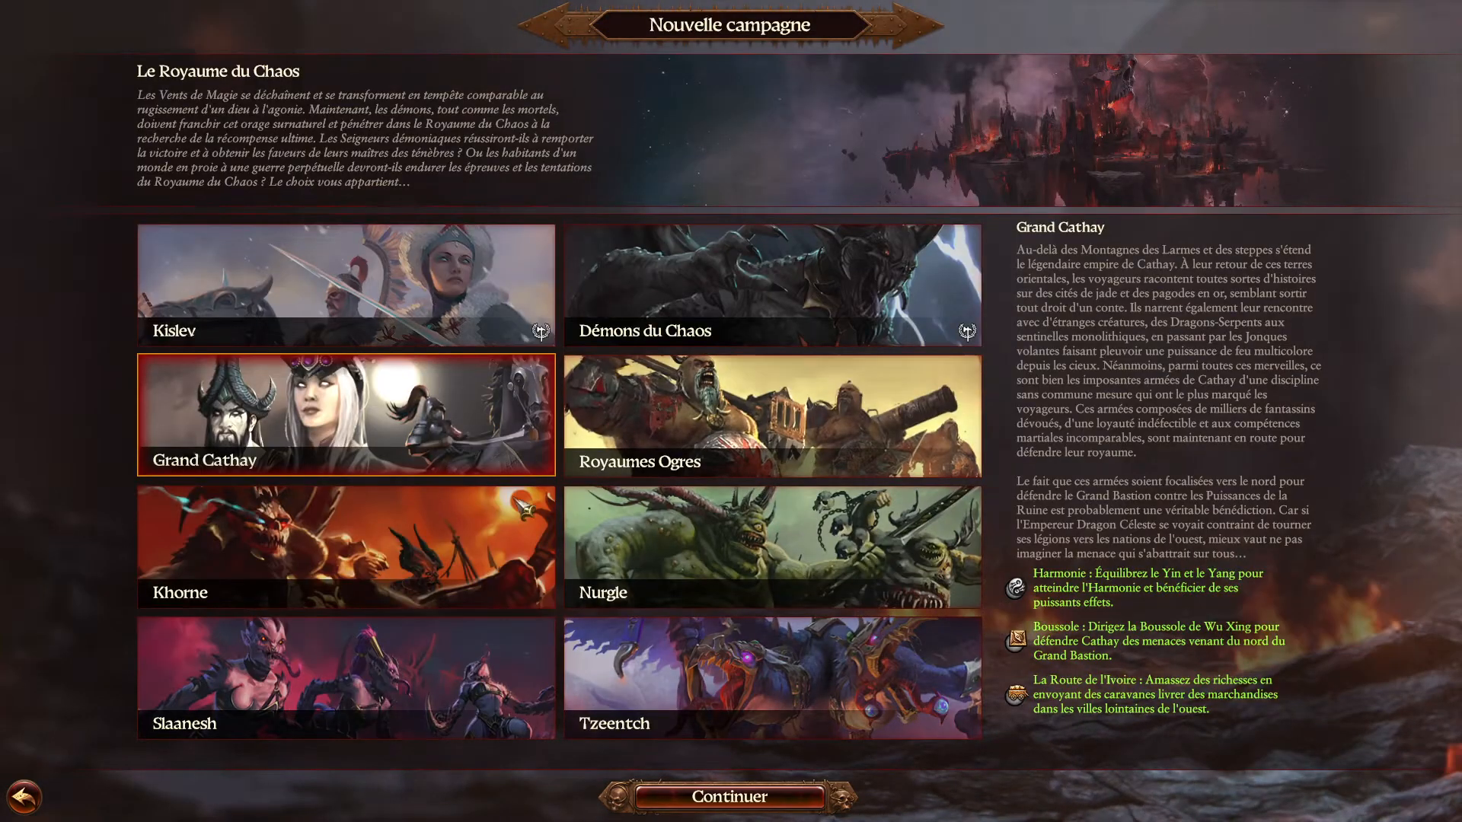
{"action": "left_click", "coordinate": [507, 341]}
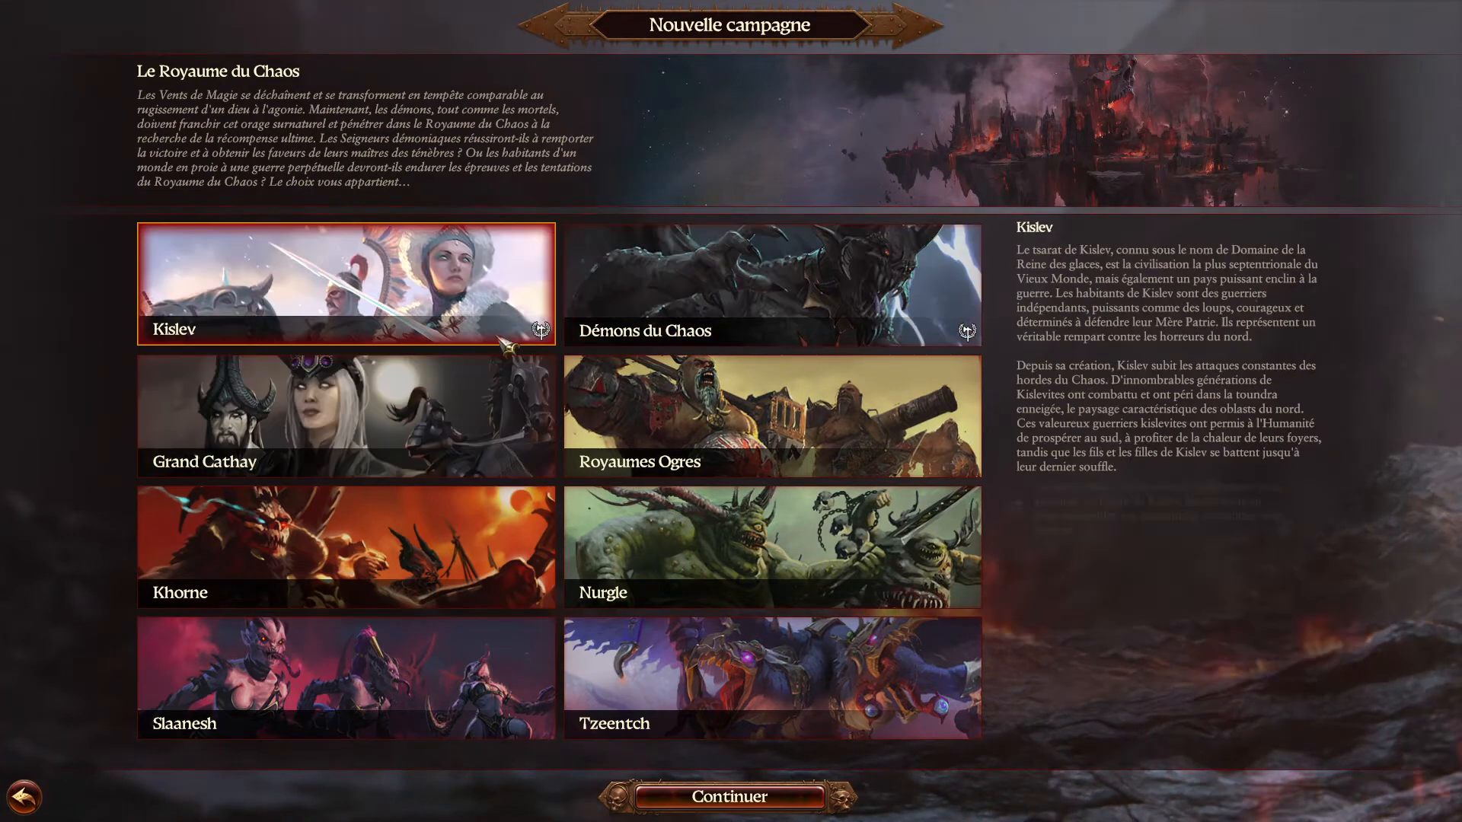
{"action": "left_click", "coordinate": [876, 381]}
{"action": "left_click", "coordinate": [395, 461]}
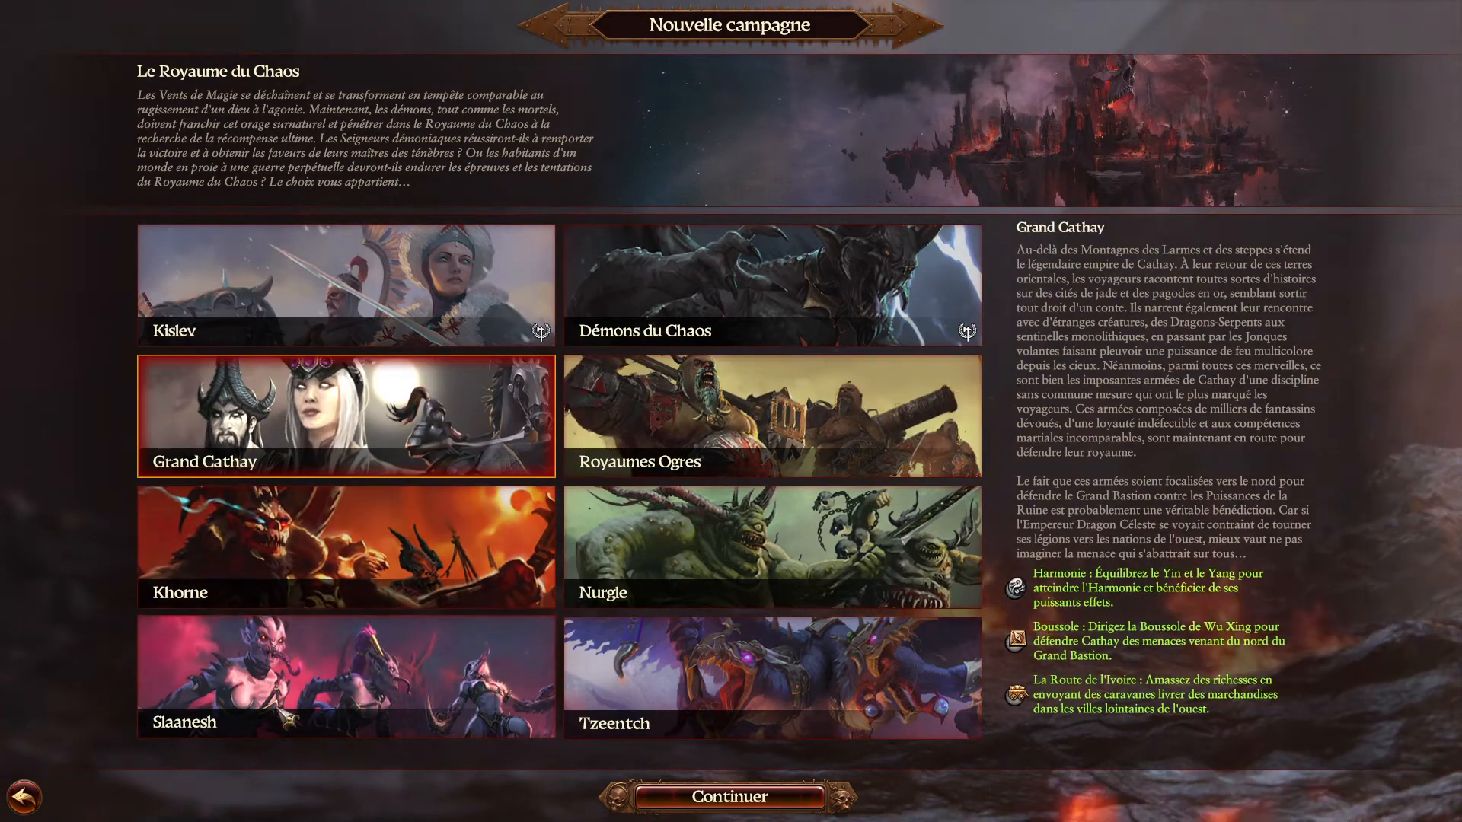
{"action": "left_click", "coordinate": [25, 797]}
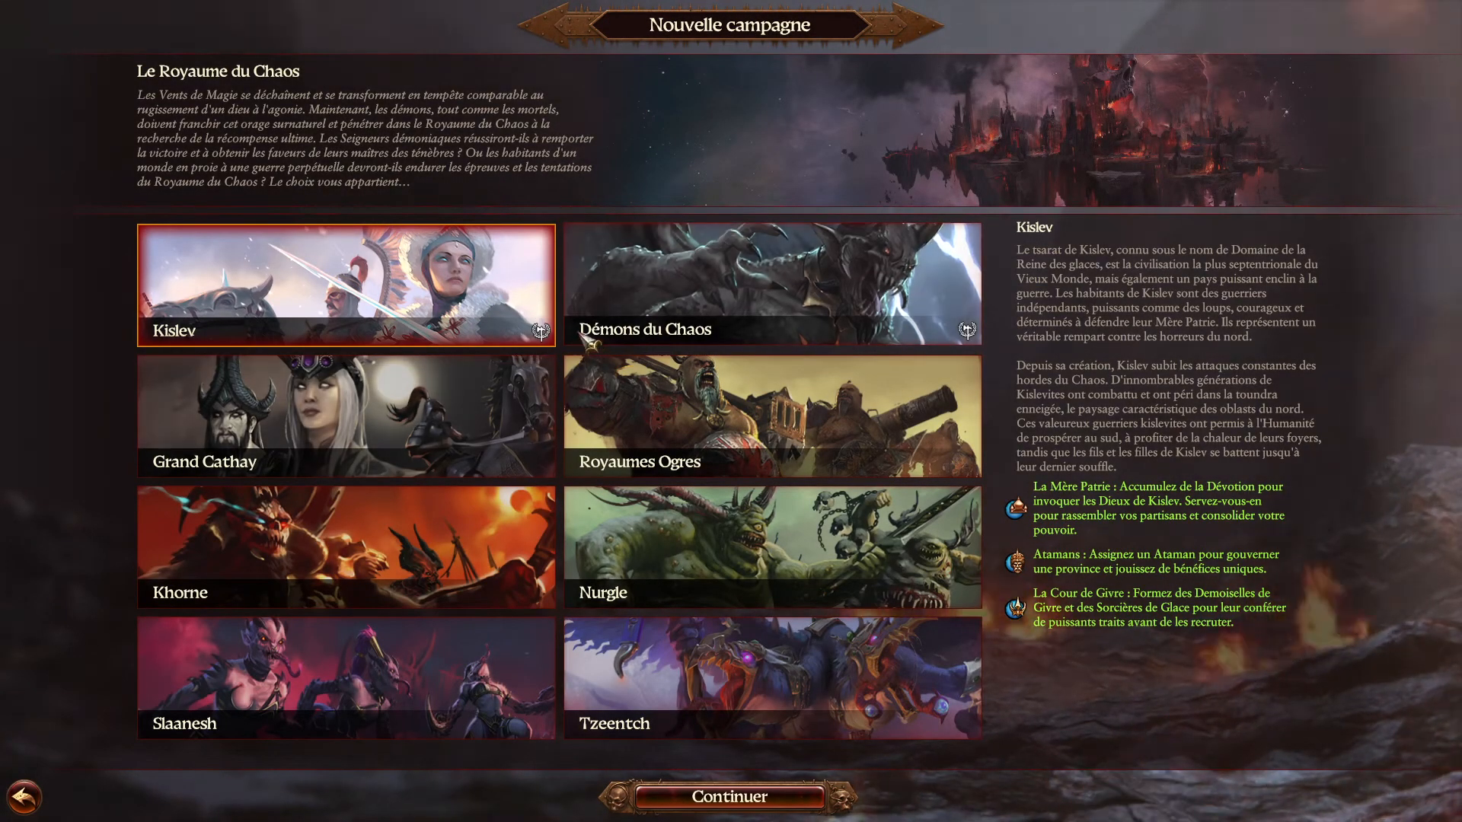
{"action": "left_click", "coordinate": [675, 408]}
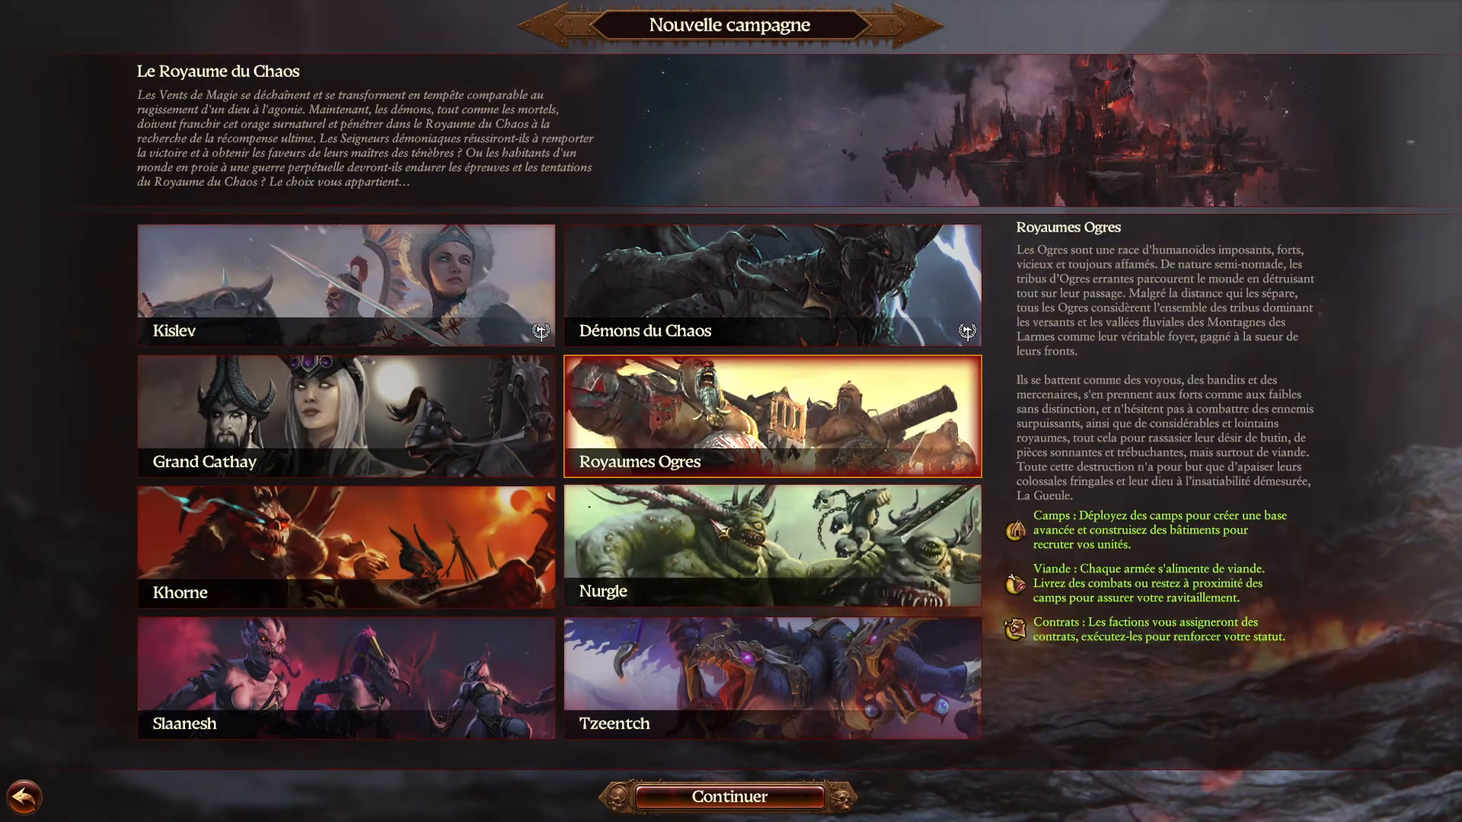
{"action": "left_click", "coordinate": [731, 289]}
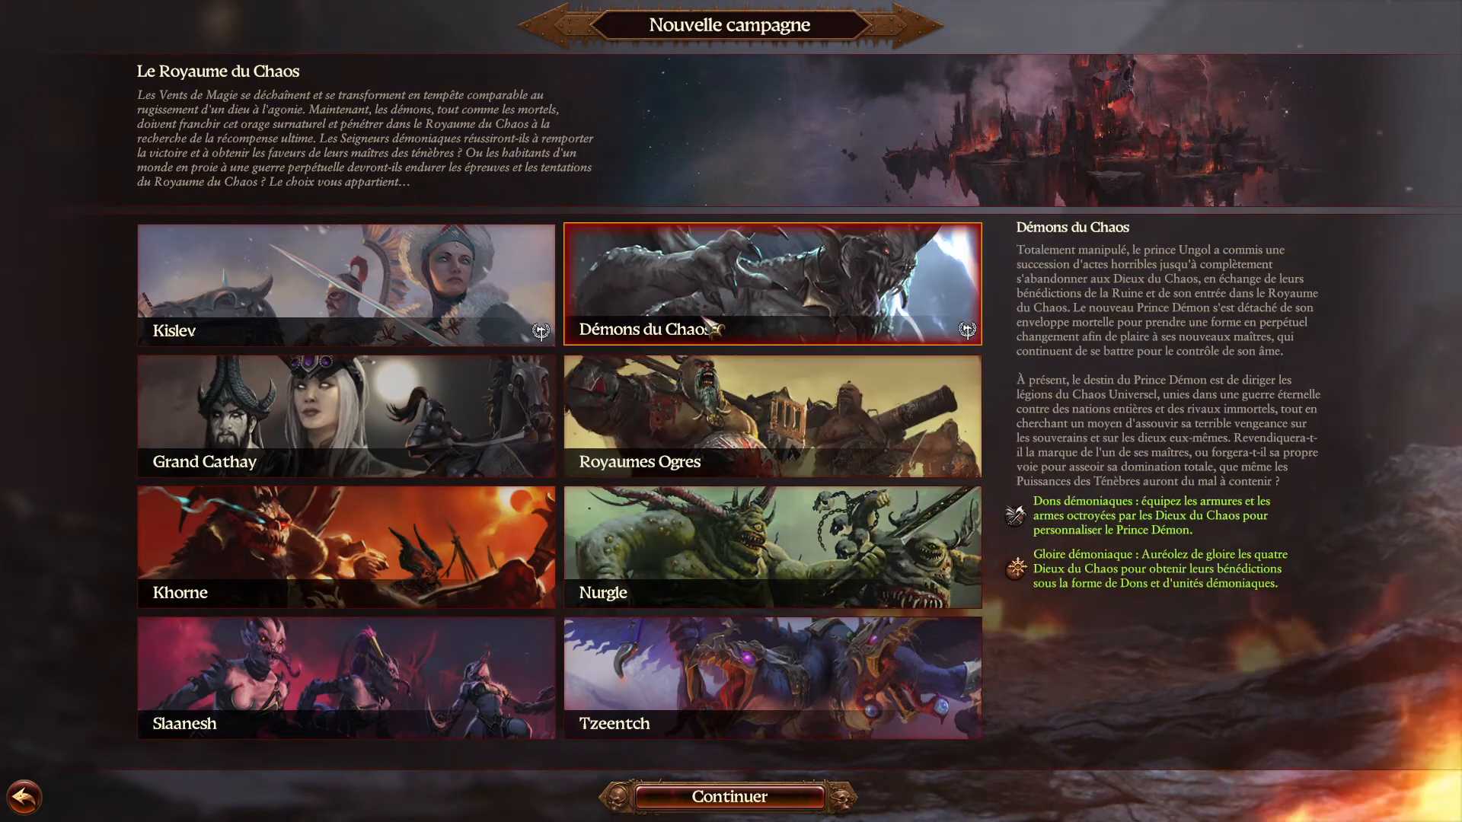
{"action": "left_click", "coordinate": [451, 323]}
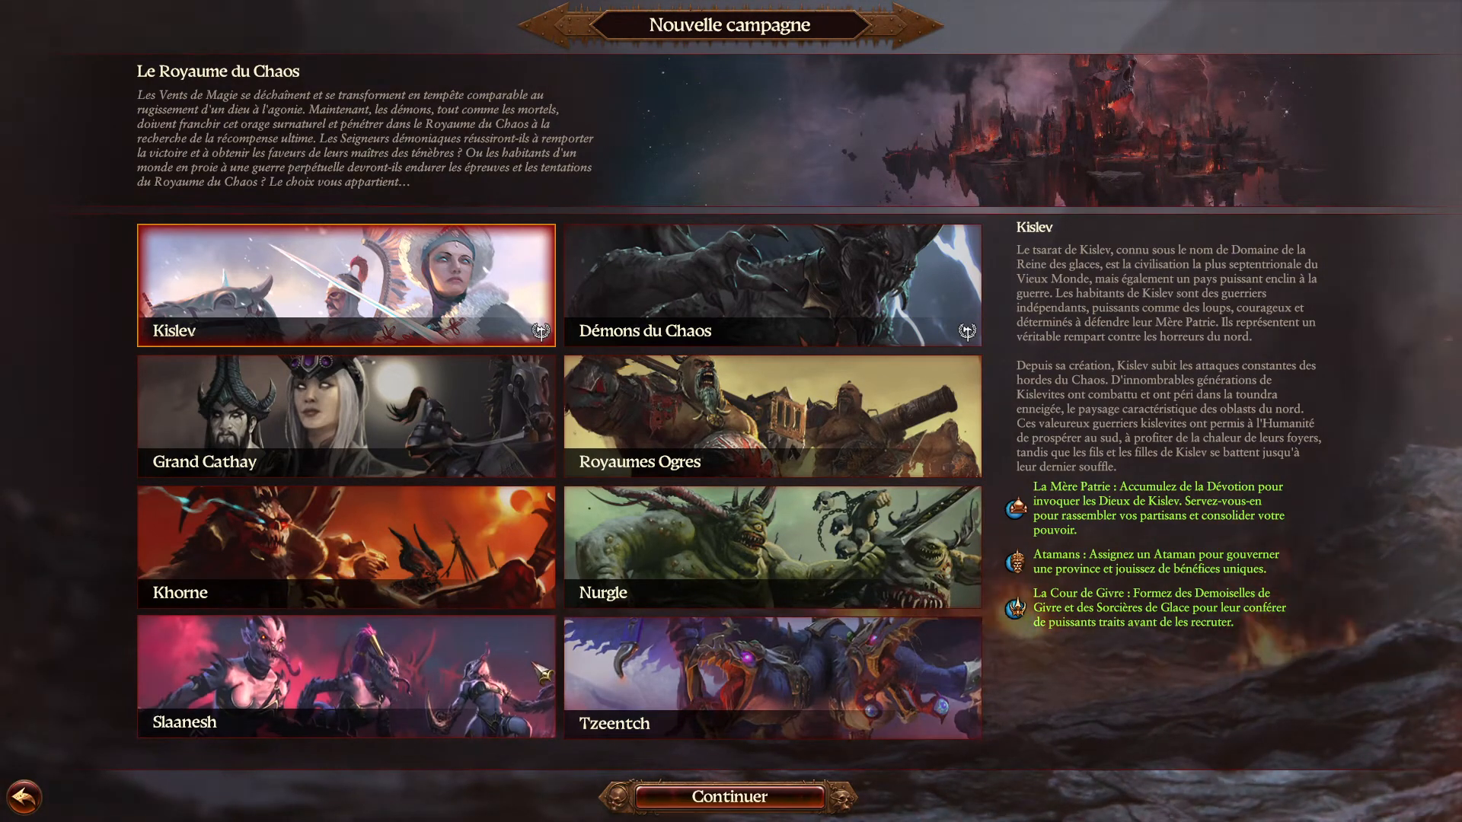
{"action": "key", "text": "alt+Tab"}
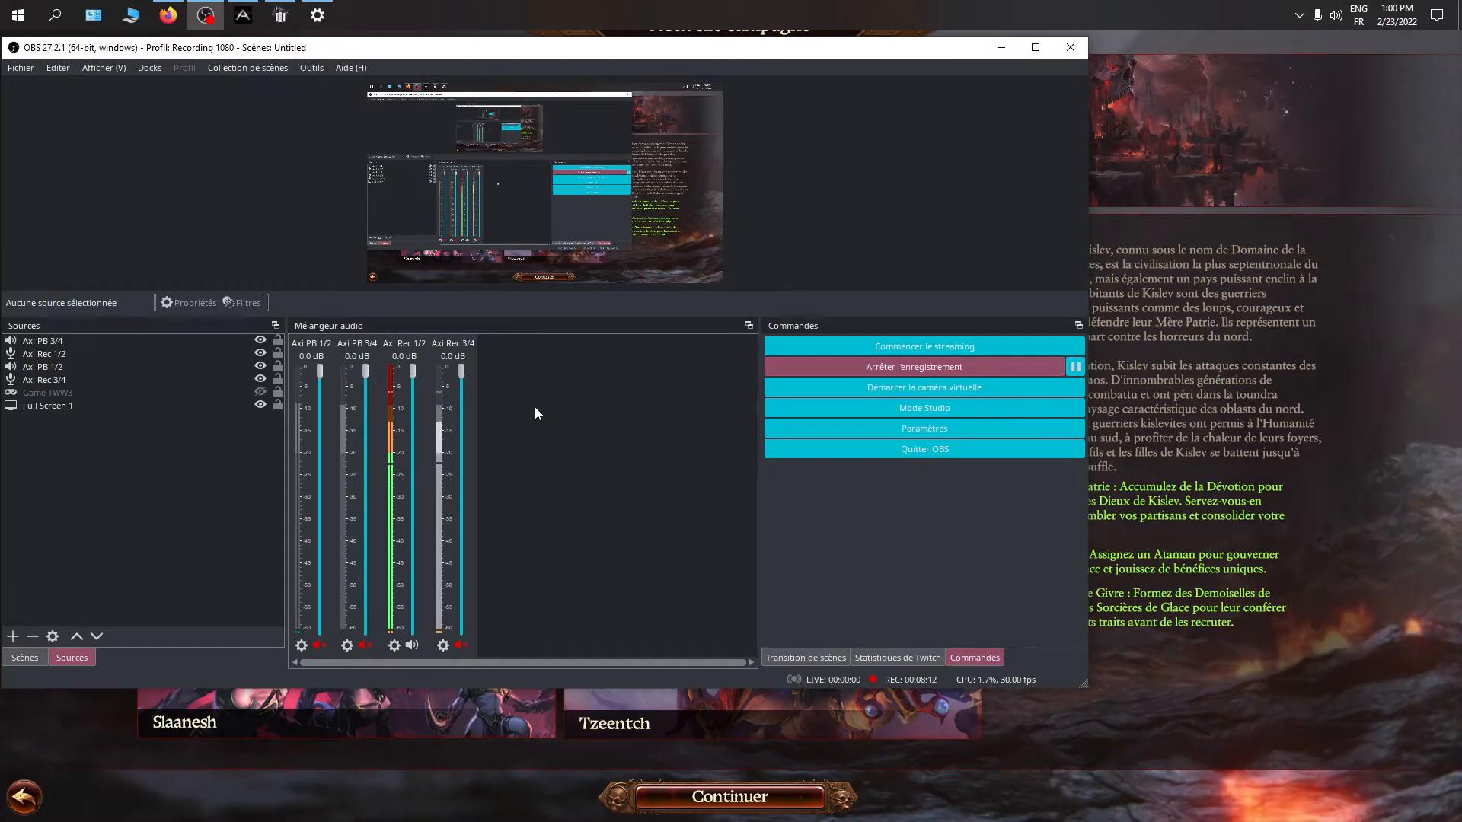
Place the Firefox window beside the OBS audio mixer and briefly play the YouTube video to test its audio channel
{"action": "left_click", "coordinate": [168, 15]}
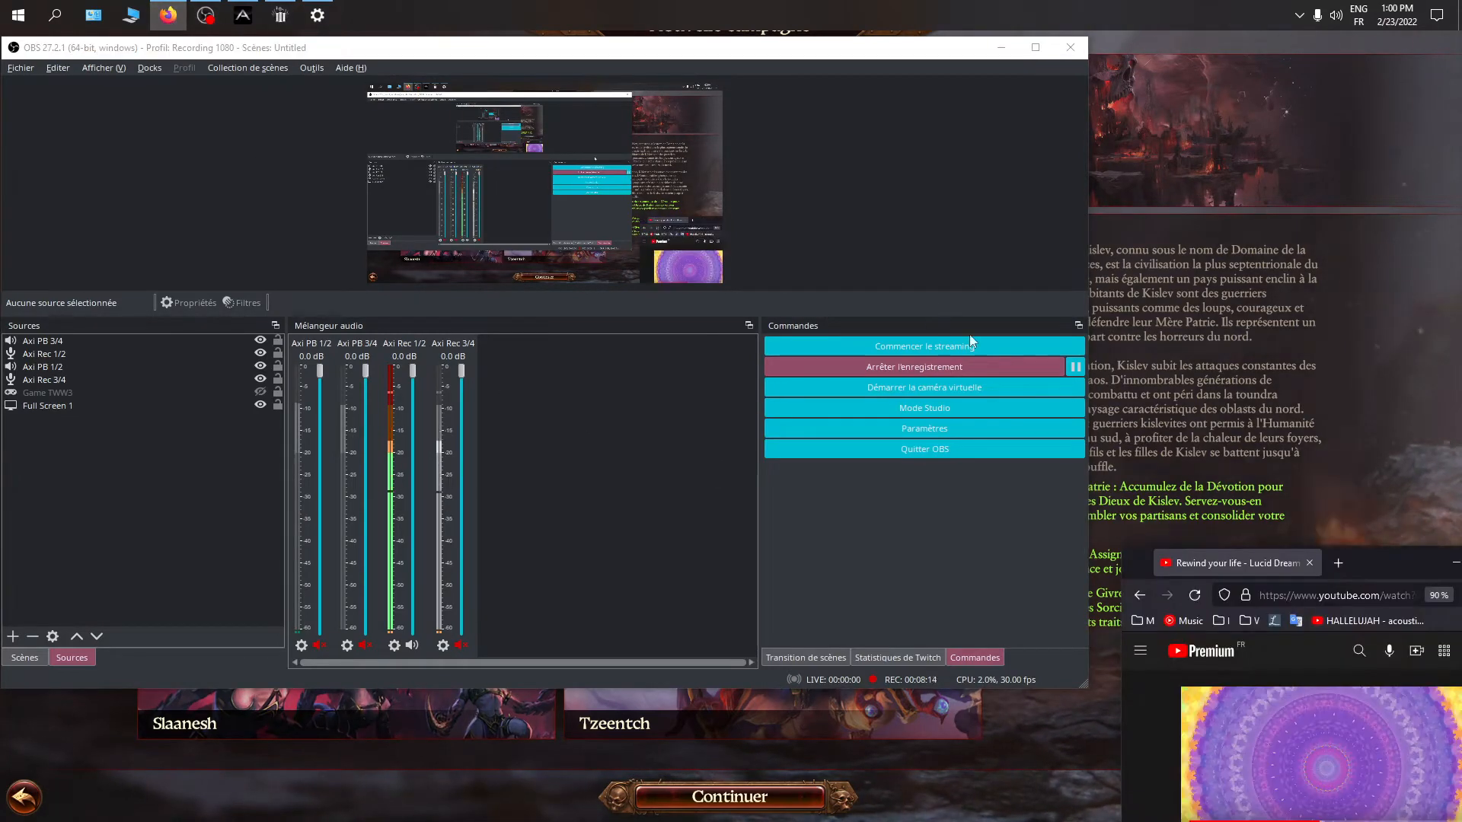
{"action": "left_click_drag", "start_coordinate": [1345, 564], "coordinate": [1035, 373]}
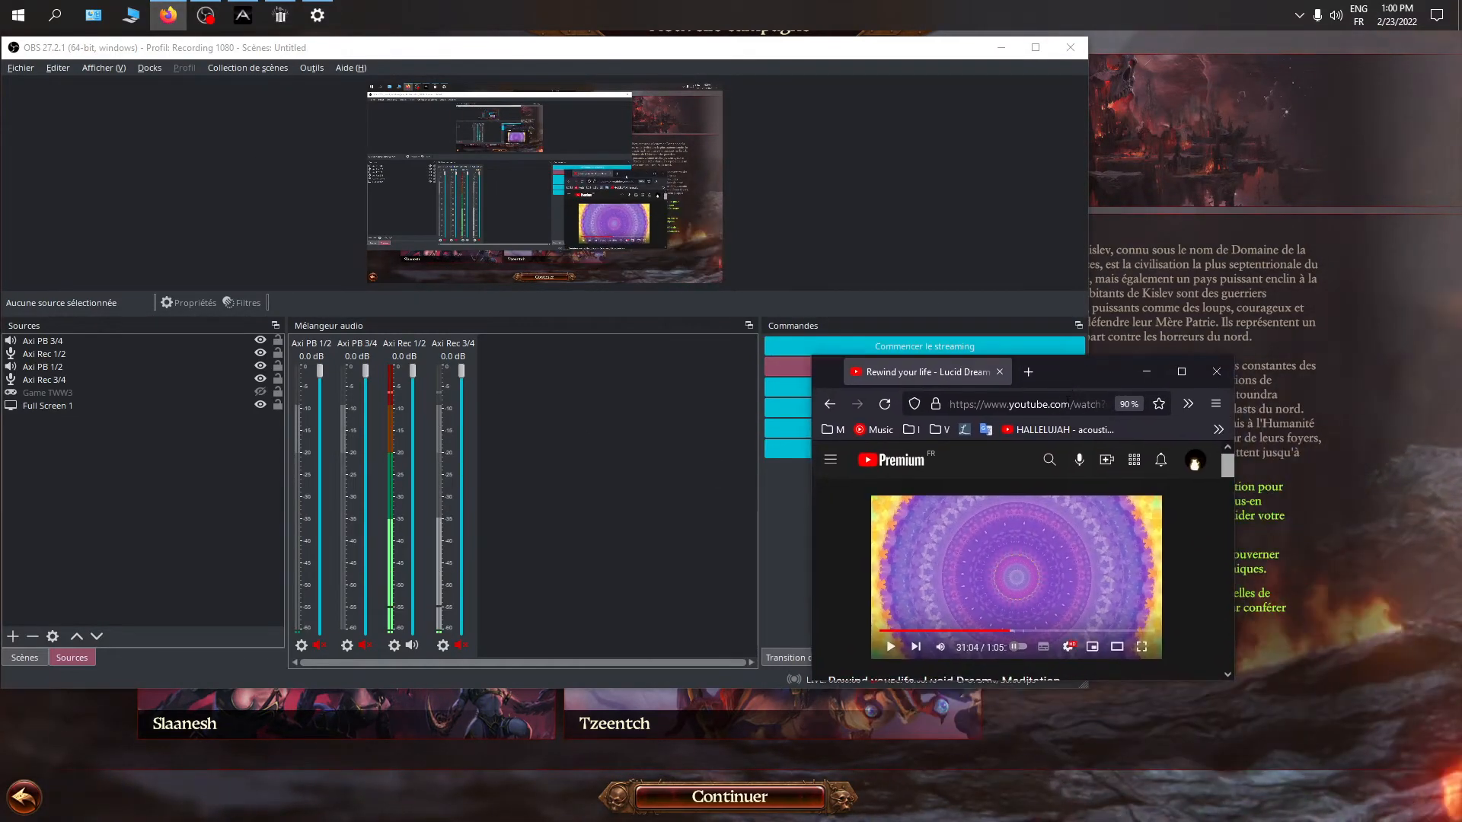
{"action": "left_click", "coordinate": [1076, 569]}
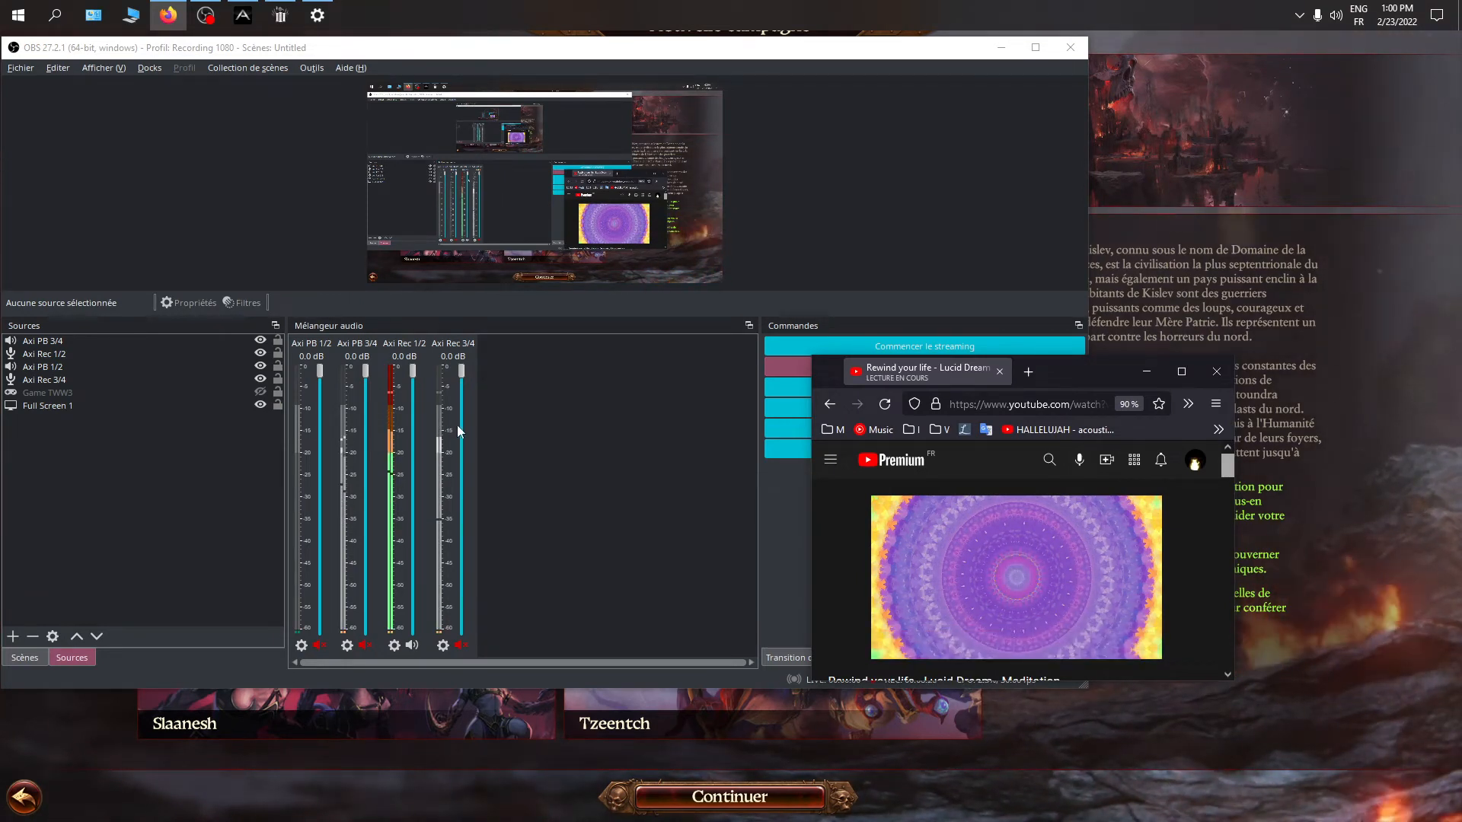
{"action": "left_click", "coordinate": [978, 579]}
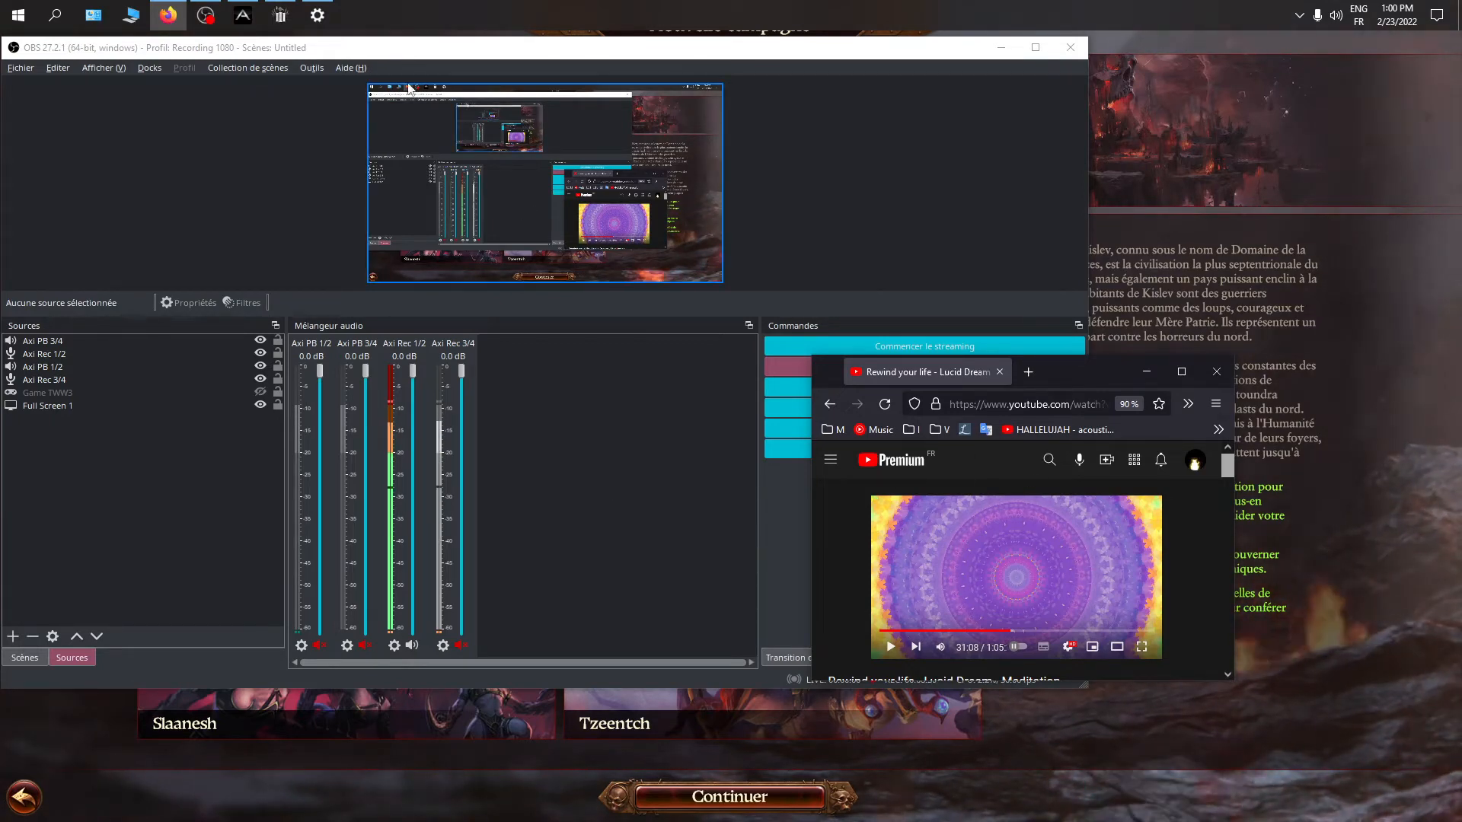
In the Windows app volume settings, choose Axino USB Audio Driver Playback 1/2 (Axino) as the master output and return to OBS
{"action": "left_click", "coordinate": [318, 15]}
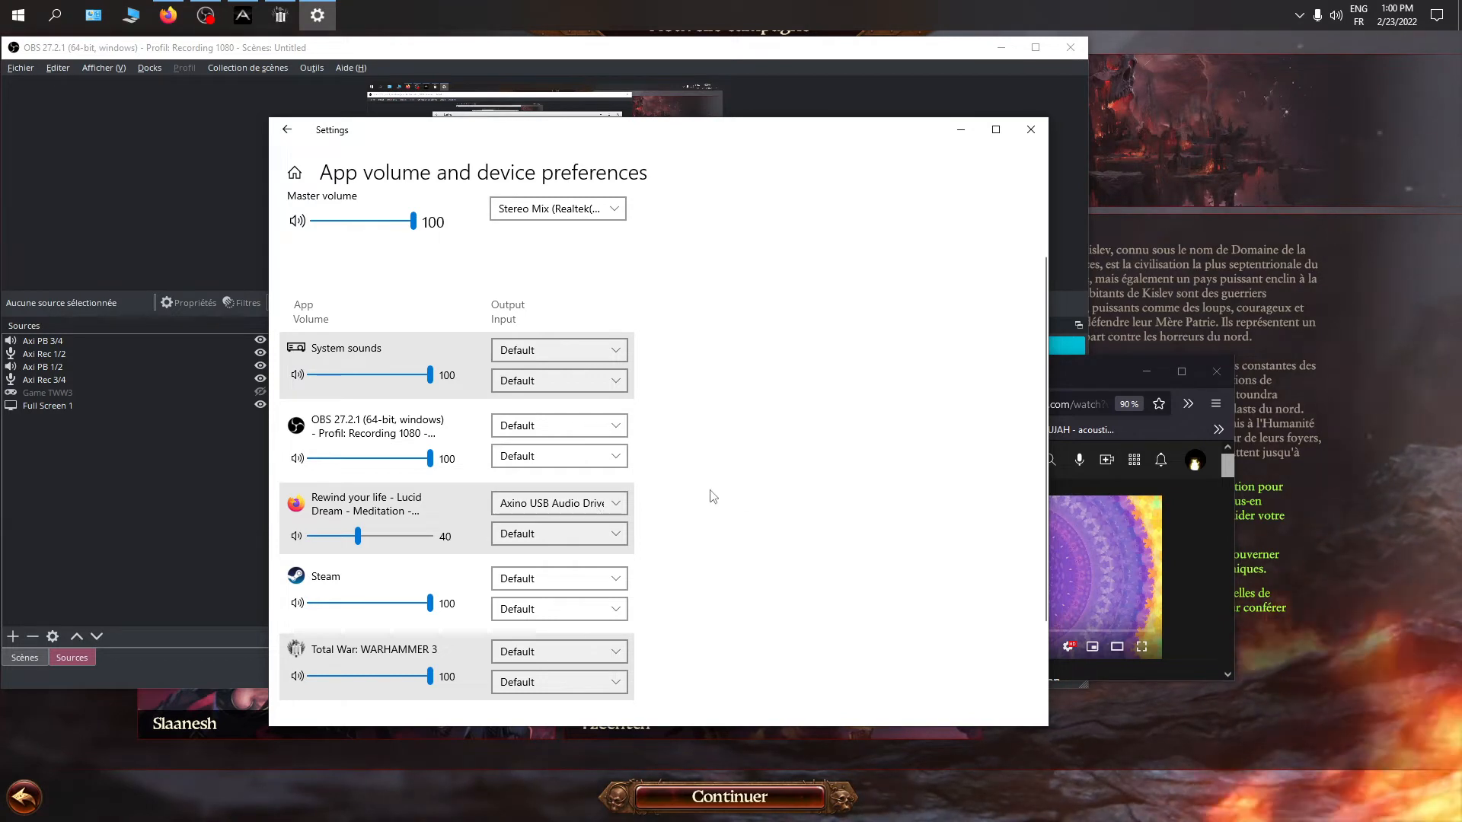
{"action": "scroll", "coordinate": [714, 496], "scroll_direction": "up", "scroll_amount": 2}
{"action": "left_click", "coordinate": [572, 245]}
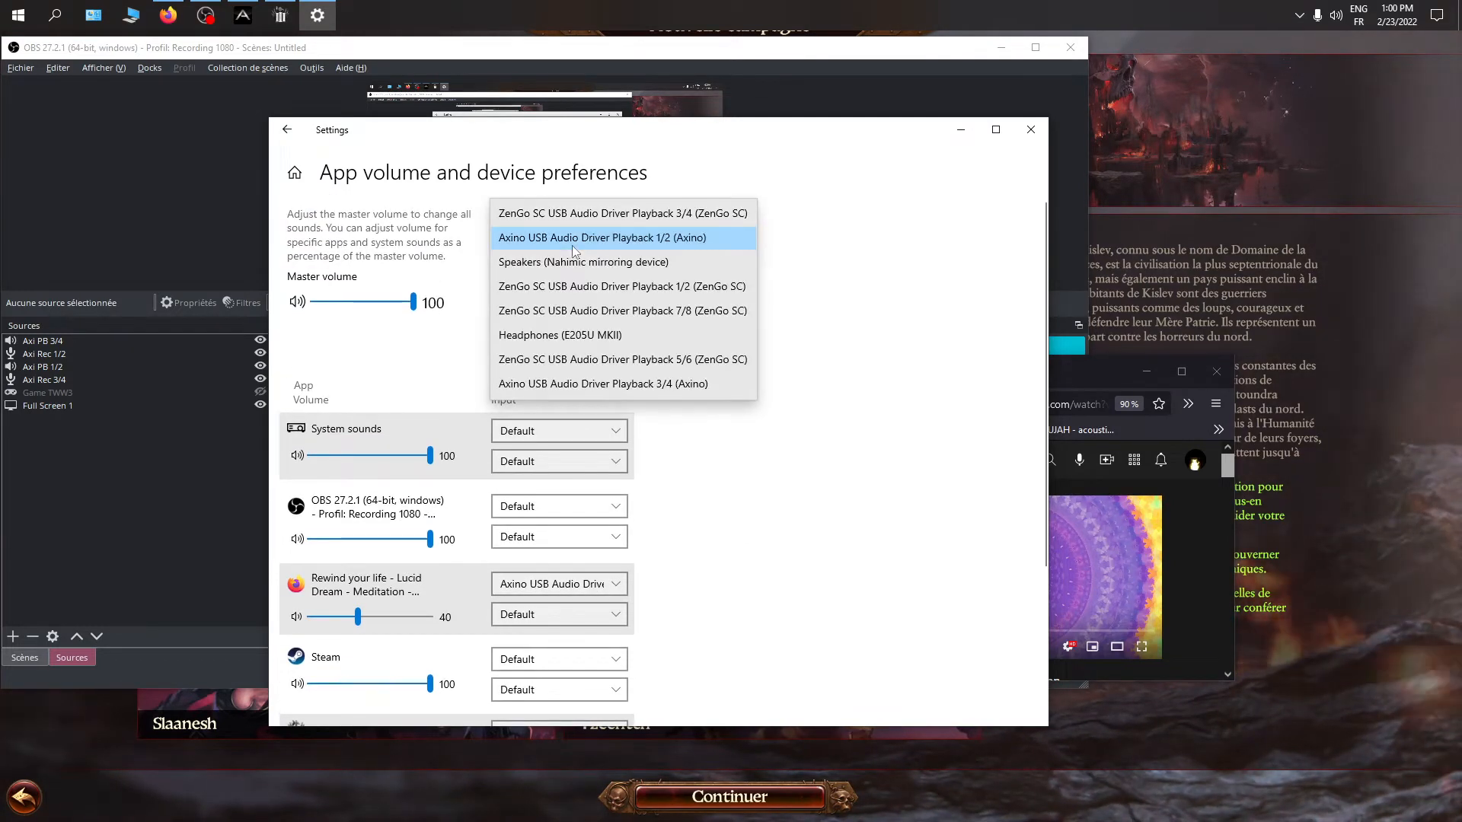
{"action": "left_click", "coordinate": [646, 245]}
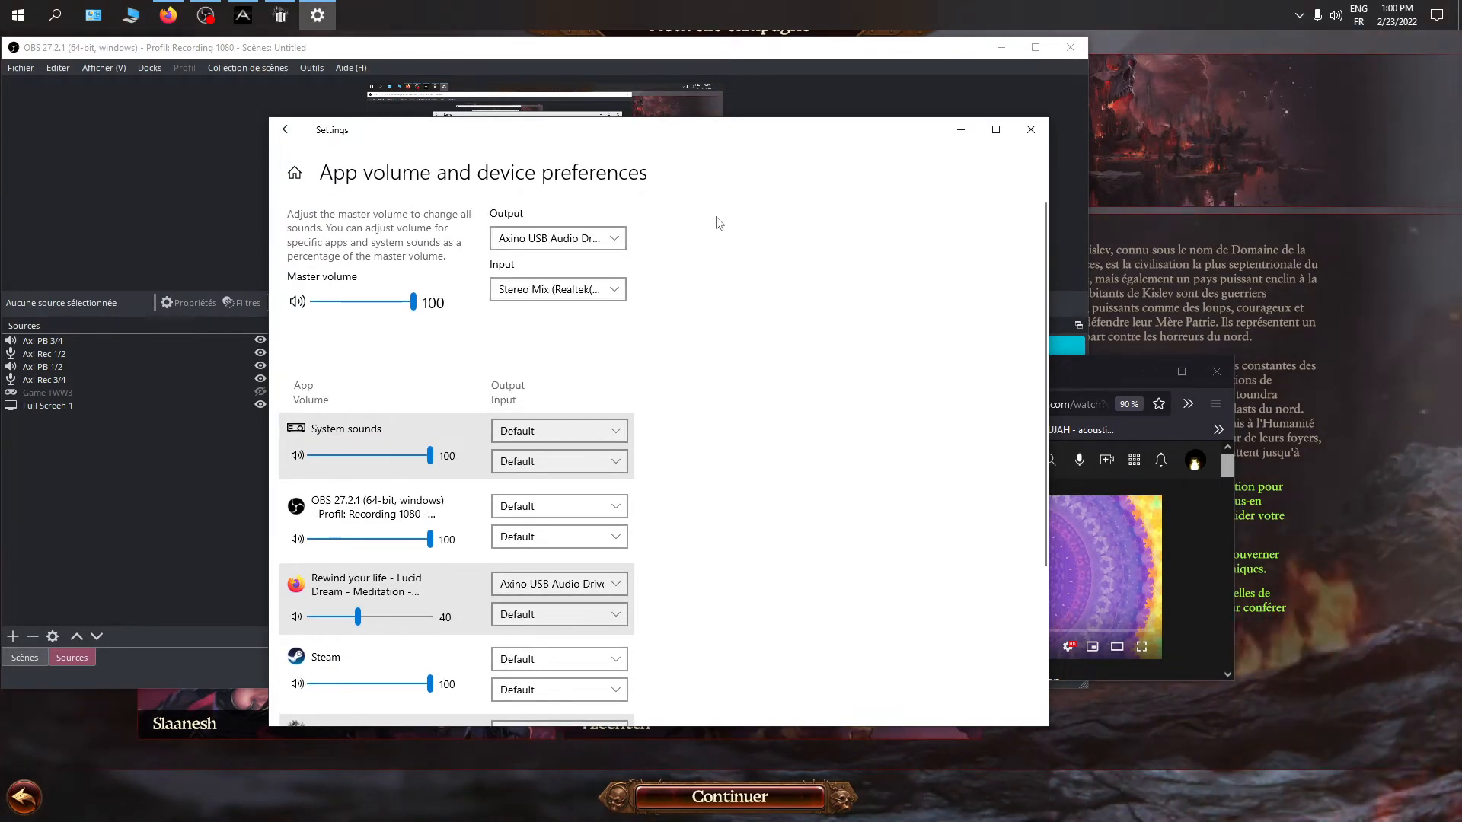
{"action": "left_click", "coordinate": [181, 274]}
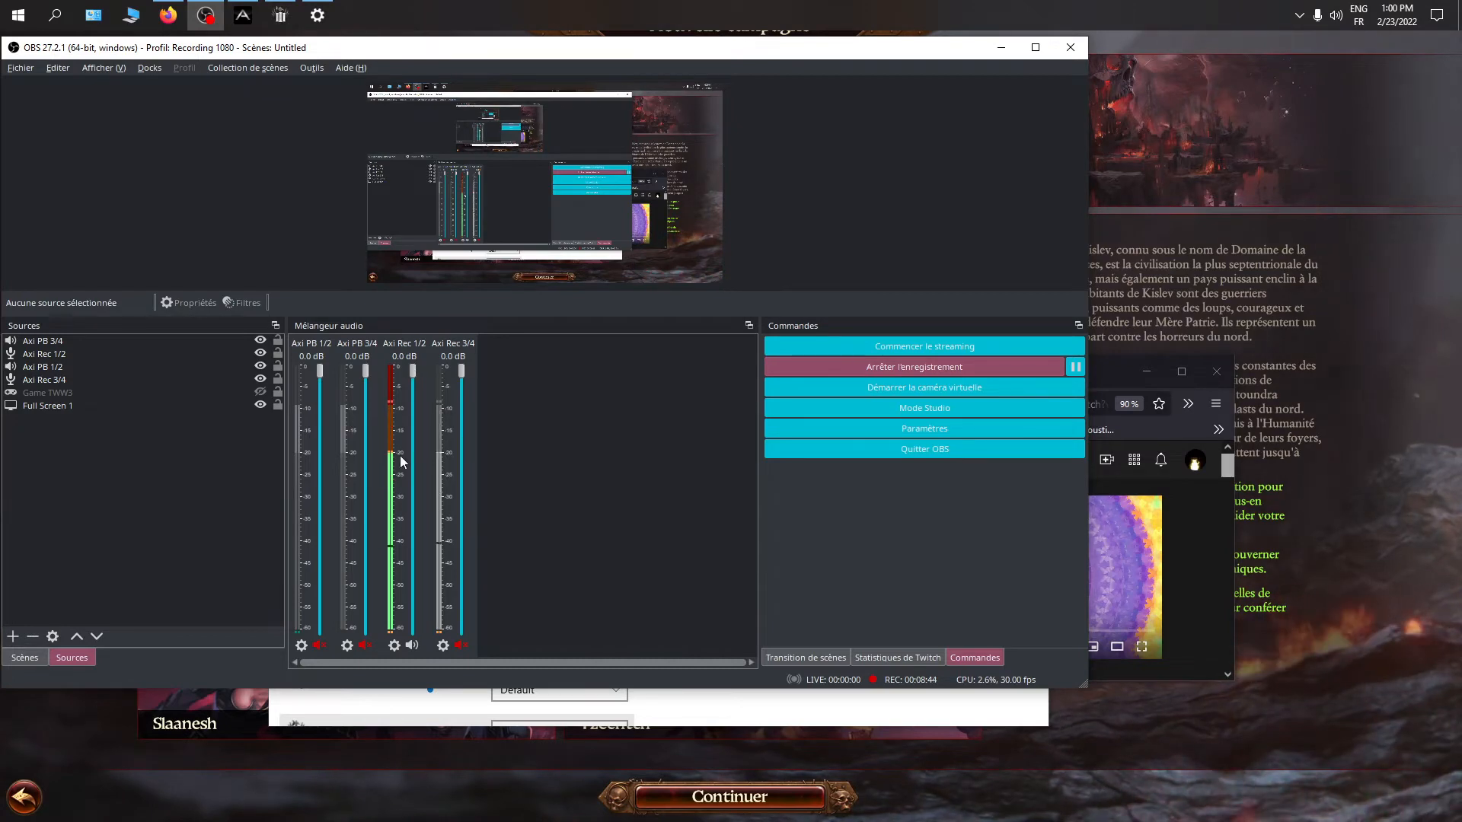
Bring up the Axino control panel, move it over the OBS window and hide its mixer channels
{"action": "left_click", "coordinate": [249, 19]}
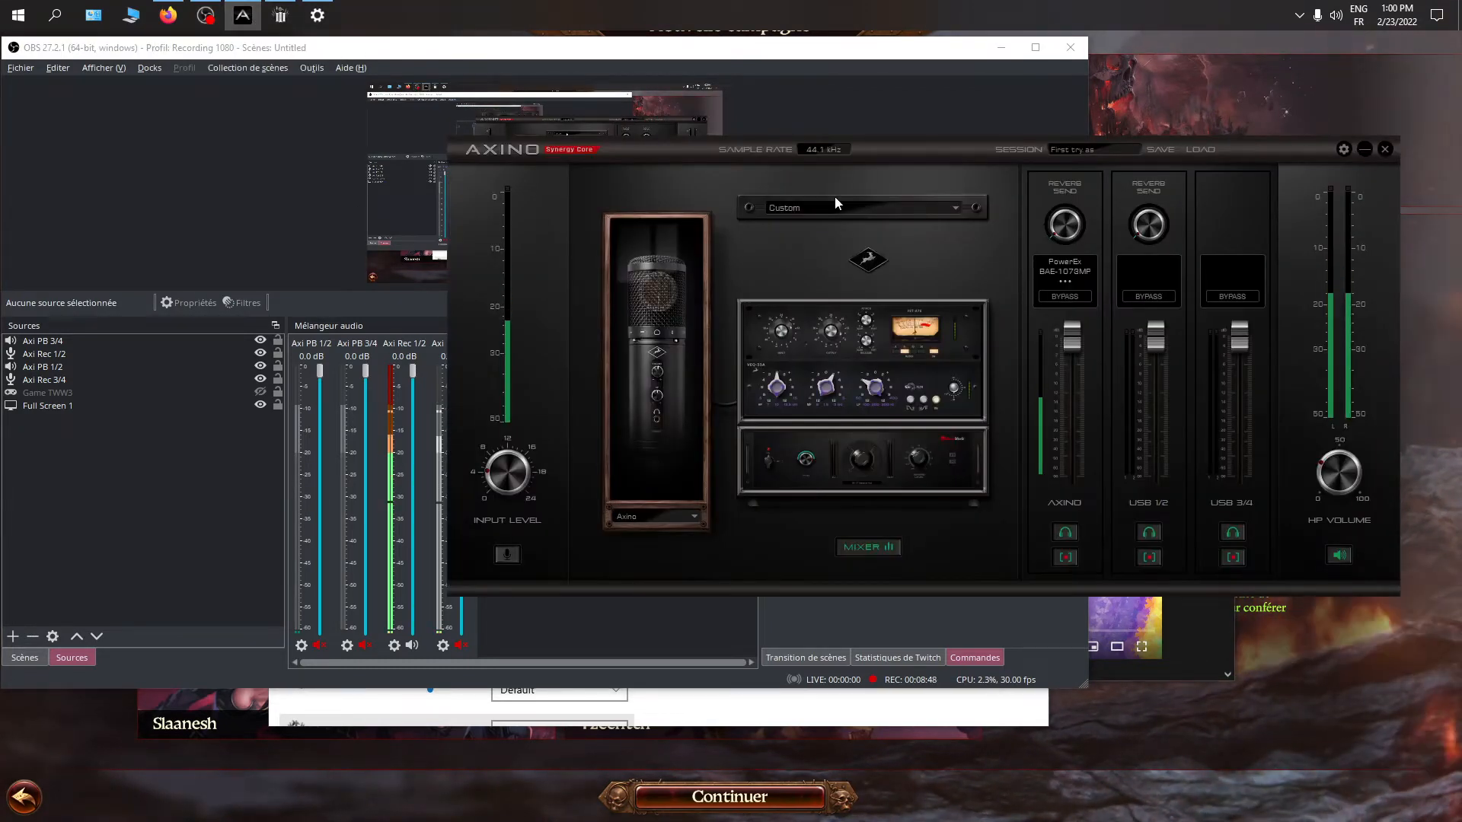
{"action": "left_click_drag", "start_coordinate": [903, 148], "coordinate": [733, 161]}
{"action": "left_click", "coordinate": [719, 562]}
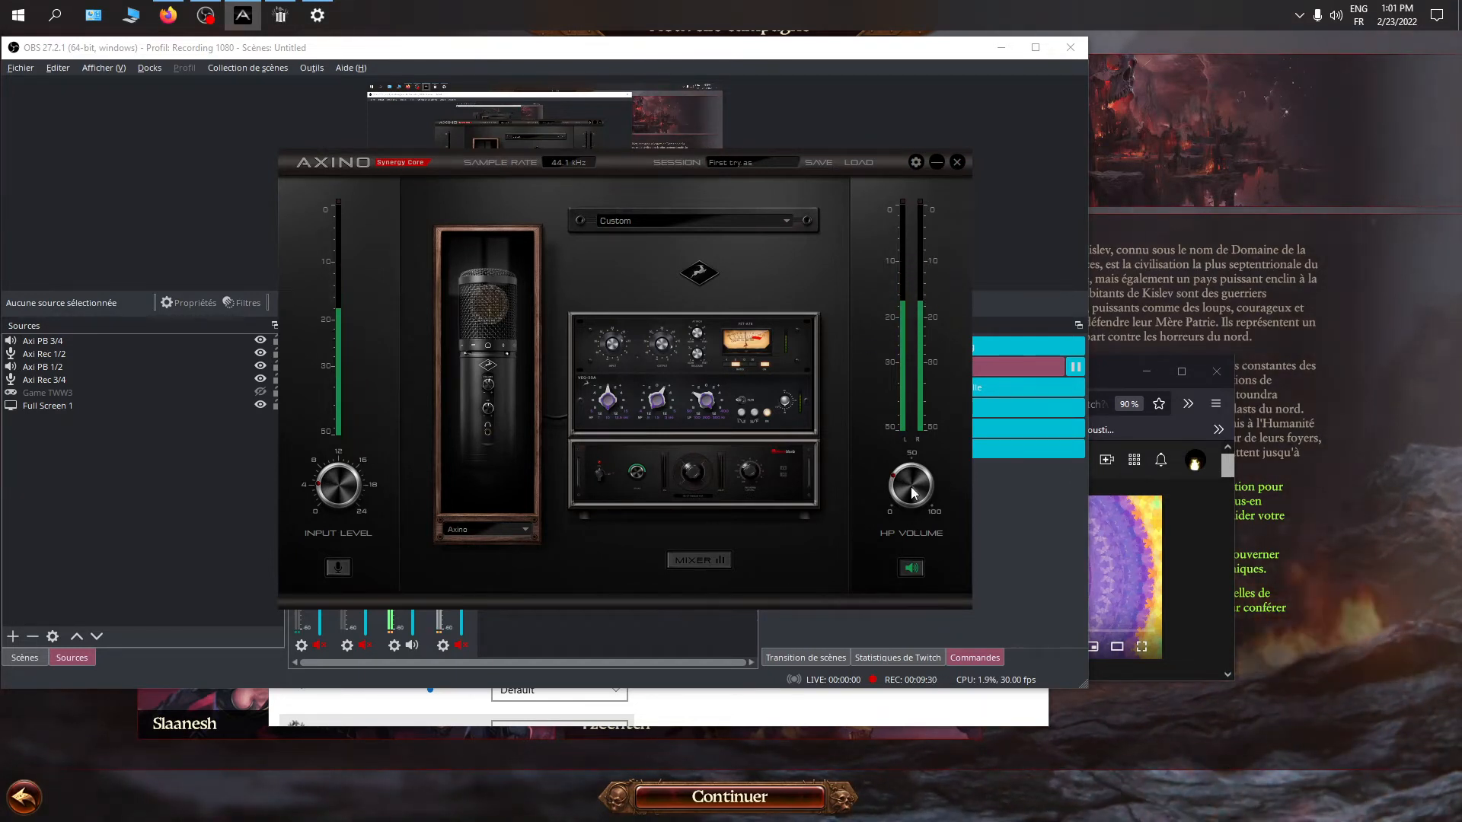
Raise the Axino headphone volume slightly and test muting and unmuting the headphone output
{"action": "left_click_drag", "start_coordinate": [913, 492], "coordinate": [919, 453]}
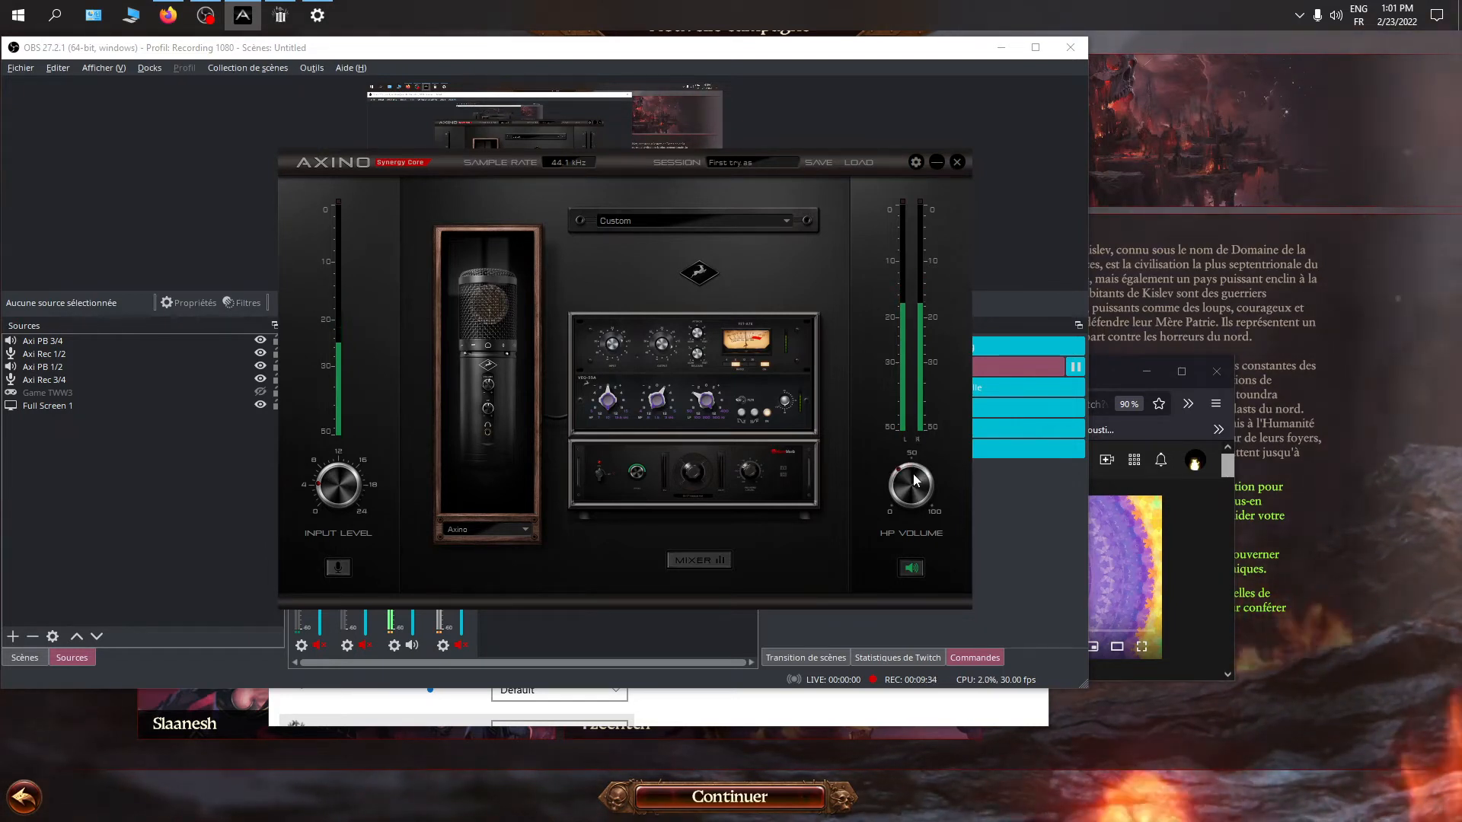
{"action": "left_click", "coordinate": [911, 569]}
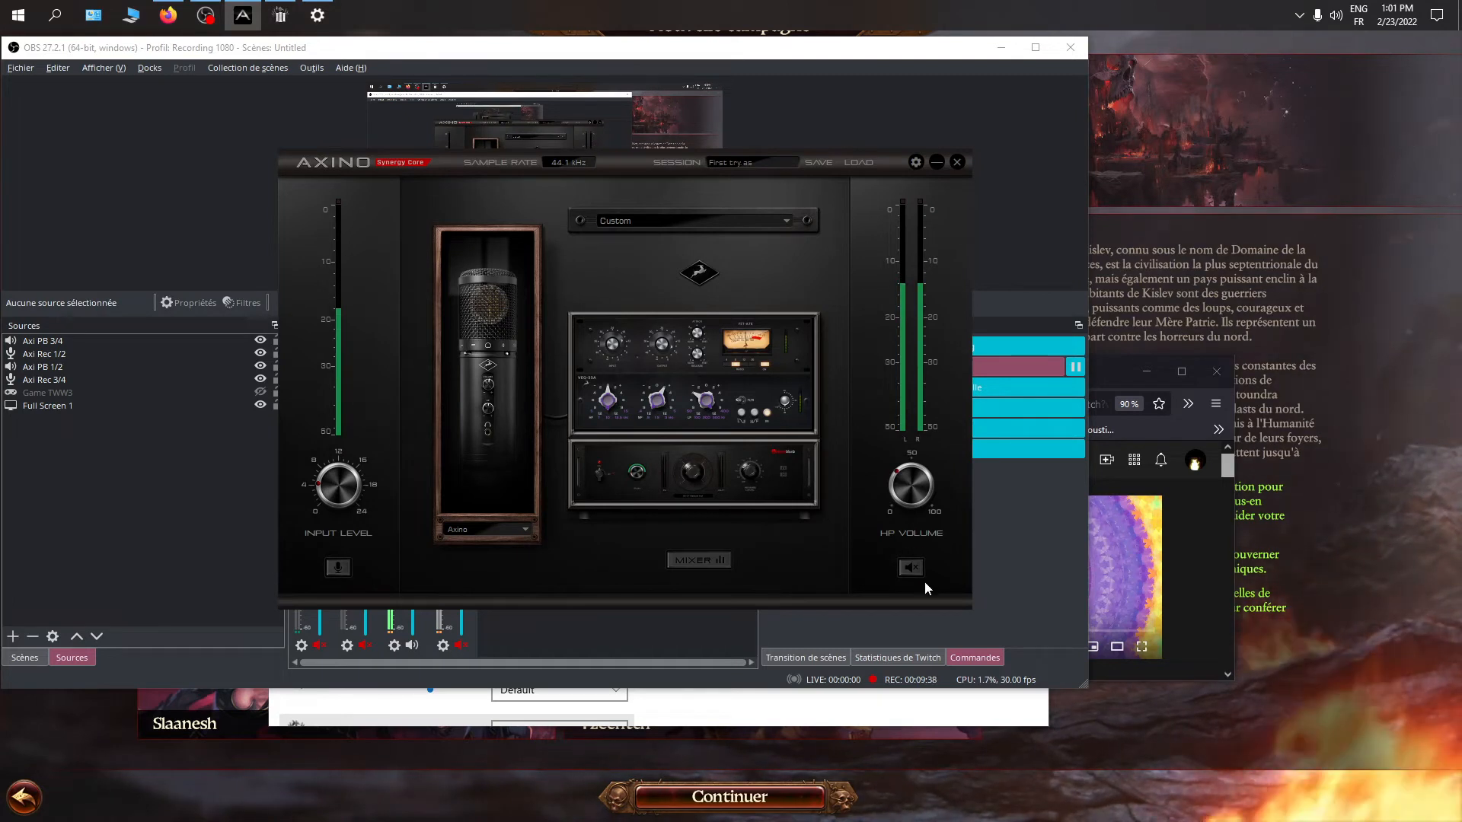
{"action": "left_click", "coordinate": [914, 569]}
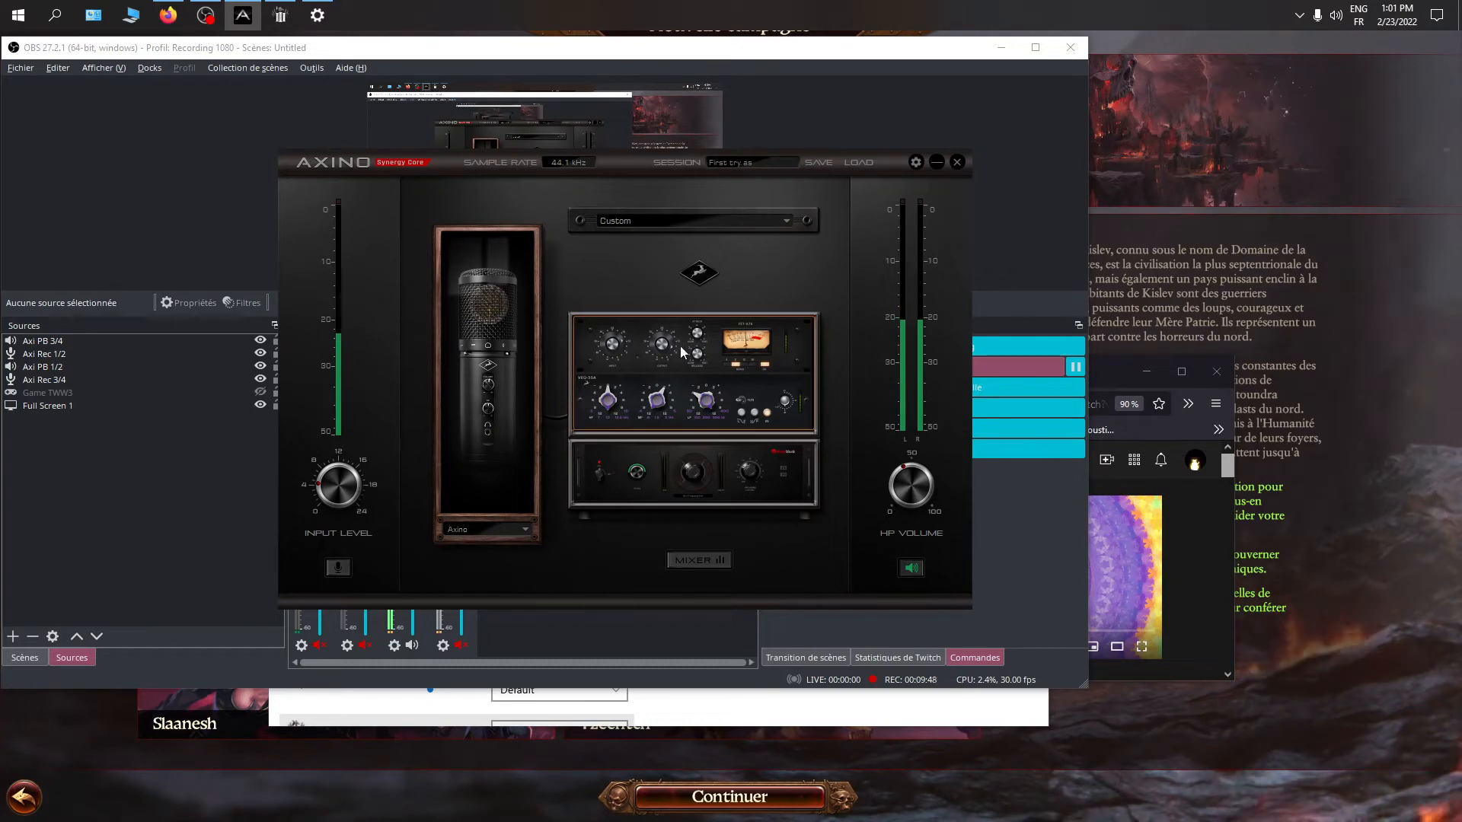
Show the Axino mixer channels and test switching headphone monitoring of the AXINO channel off and back on
{"action": "left_click", "coordinate": [693, 563]}
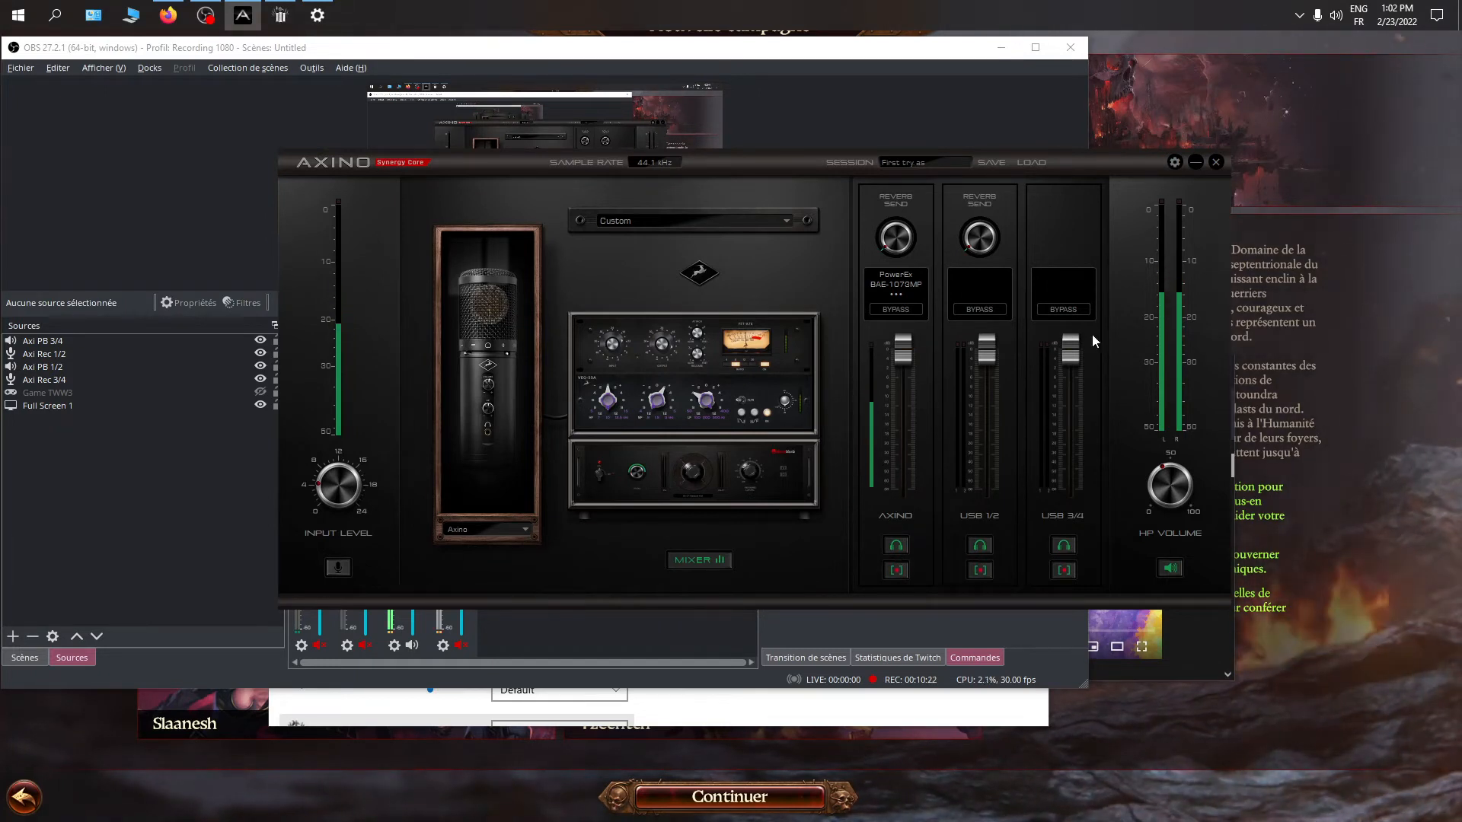
{"action": "left_click", "coordinate": [897, 544]}
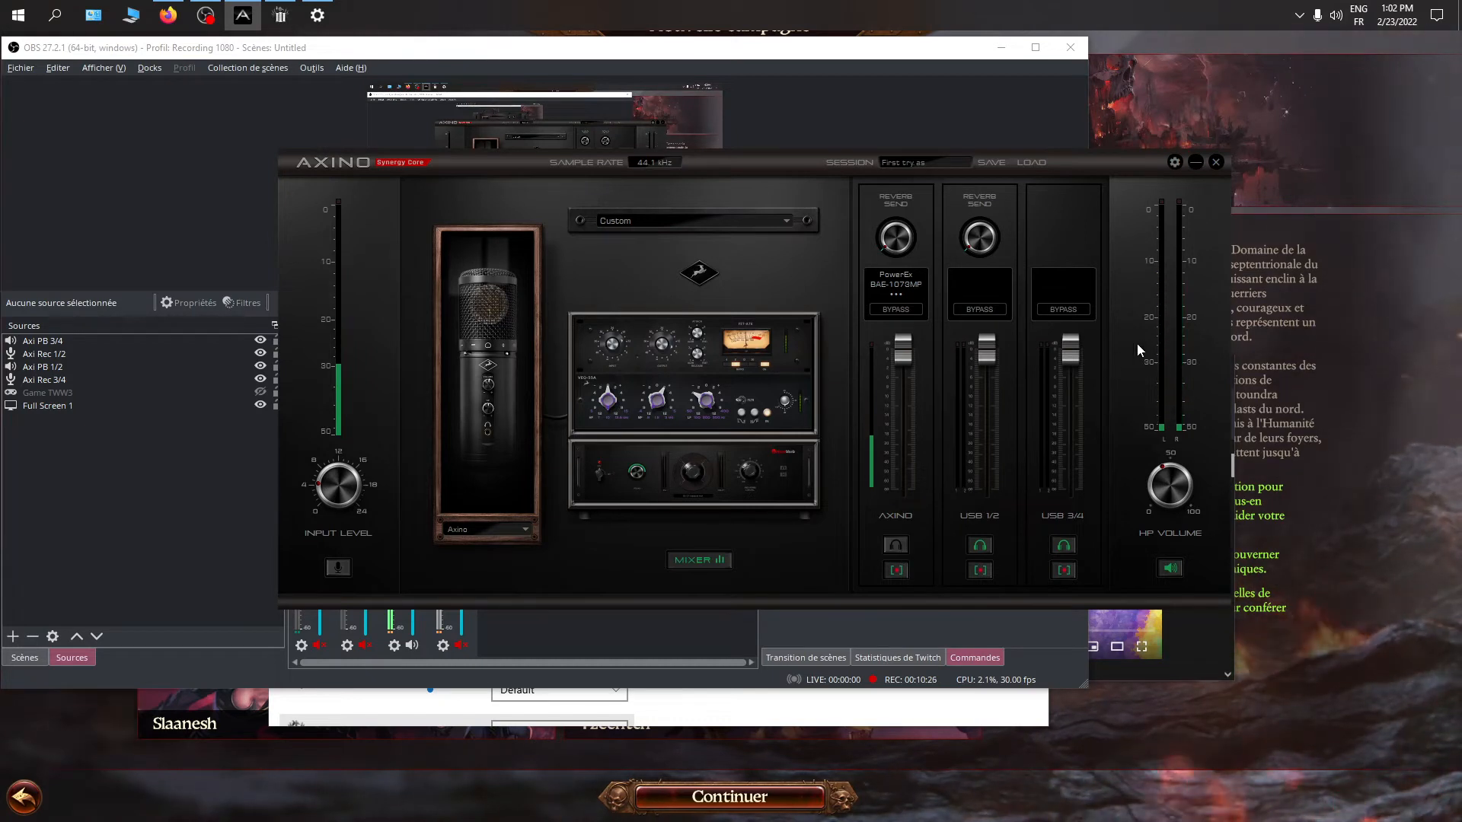
{"action": "left_click", "coordinate": [897, 540]}
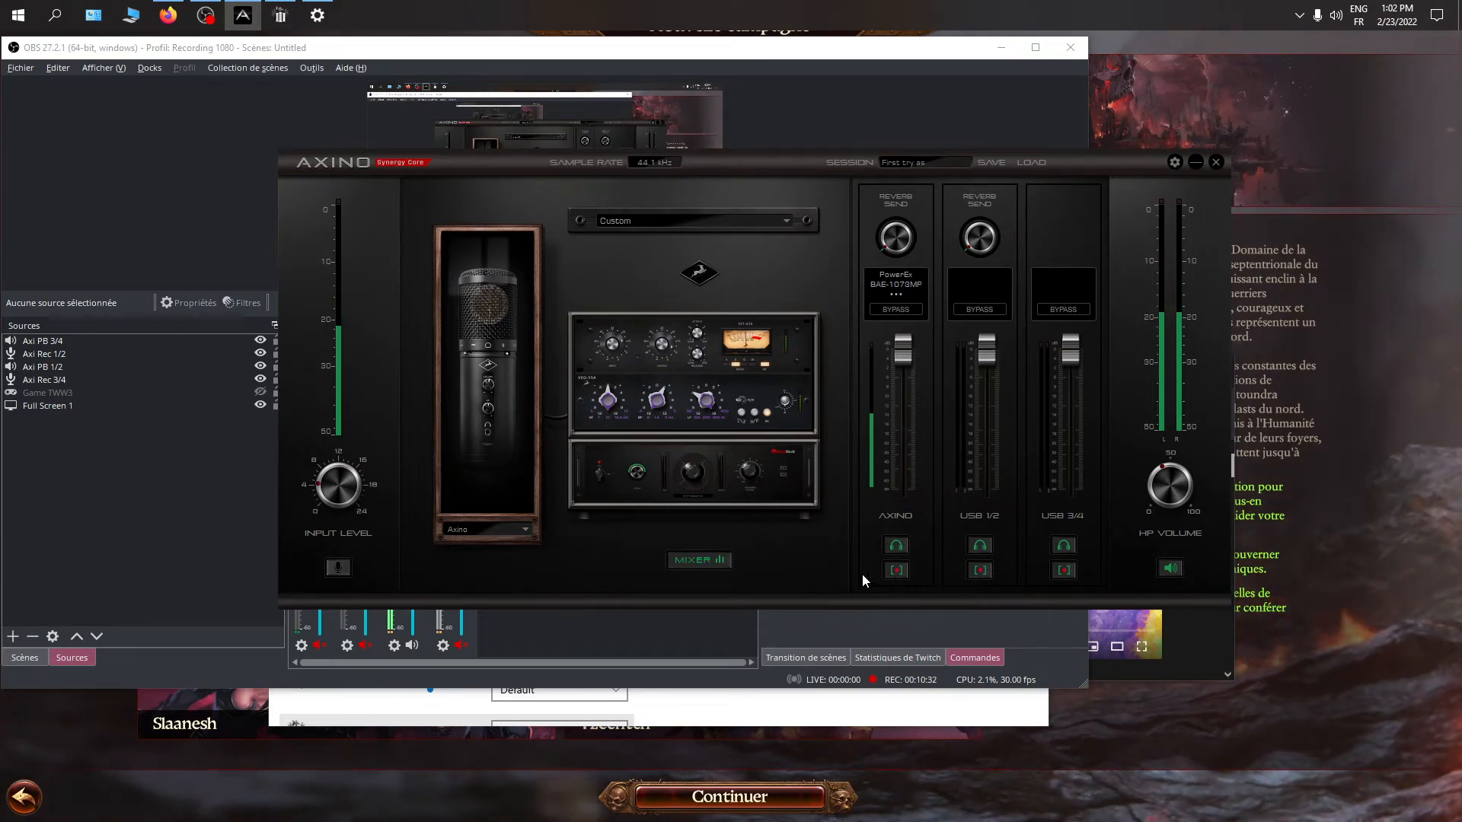
Examine the recording channel meters in the OBS audio mixer and return to the Axino control panel
{"action": "left_click", "coordinate": [624, 635]}
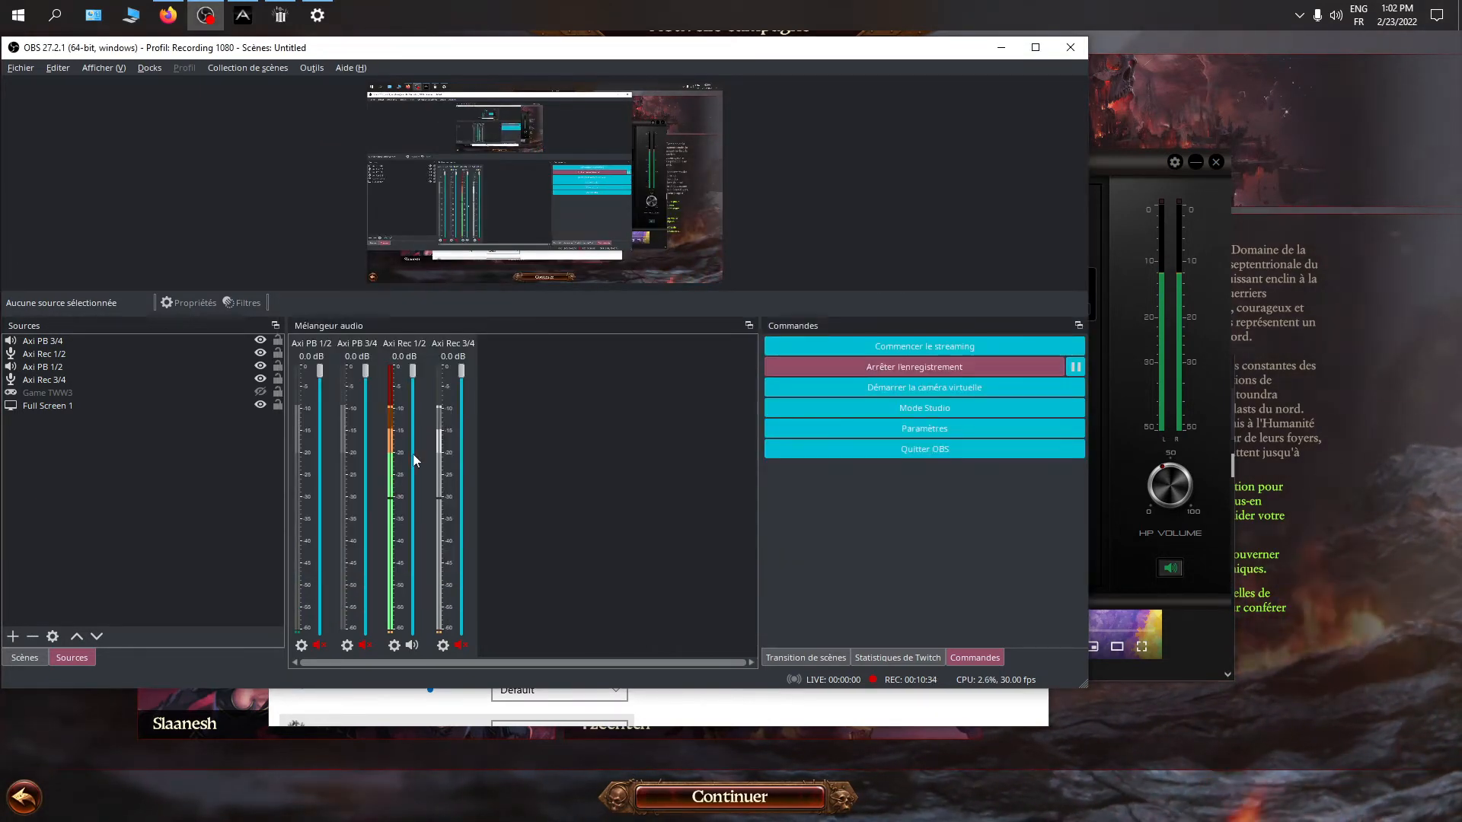
{"action": "left_click", "coordinate": [1126, 465]}
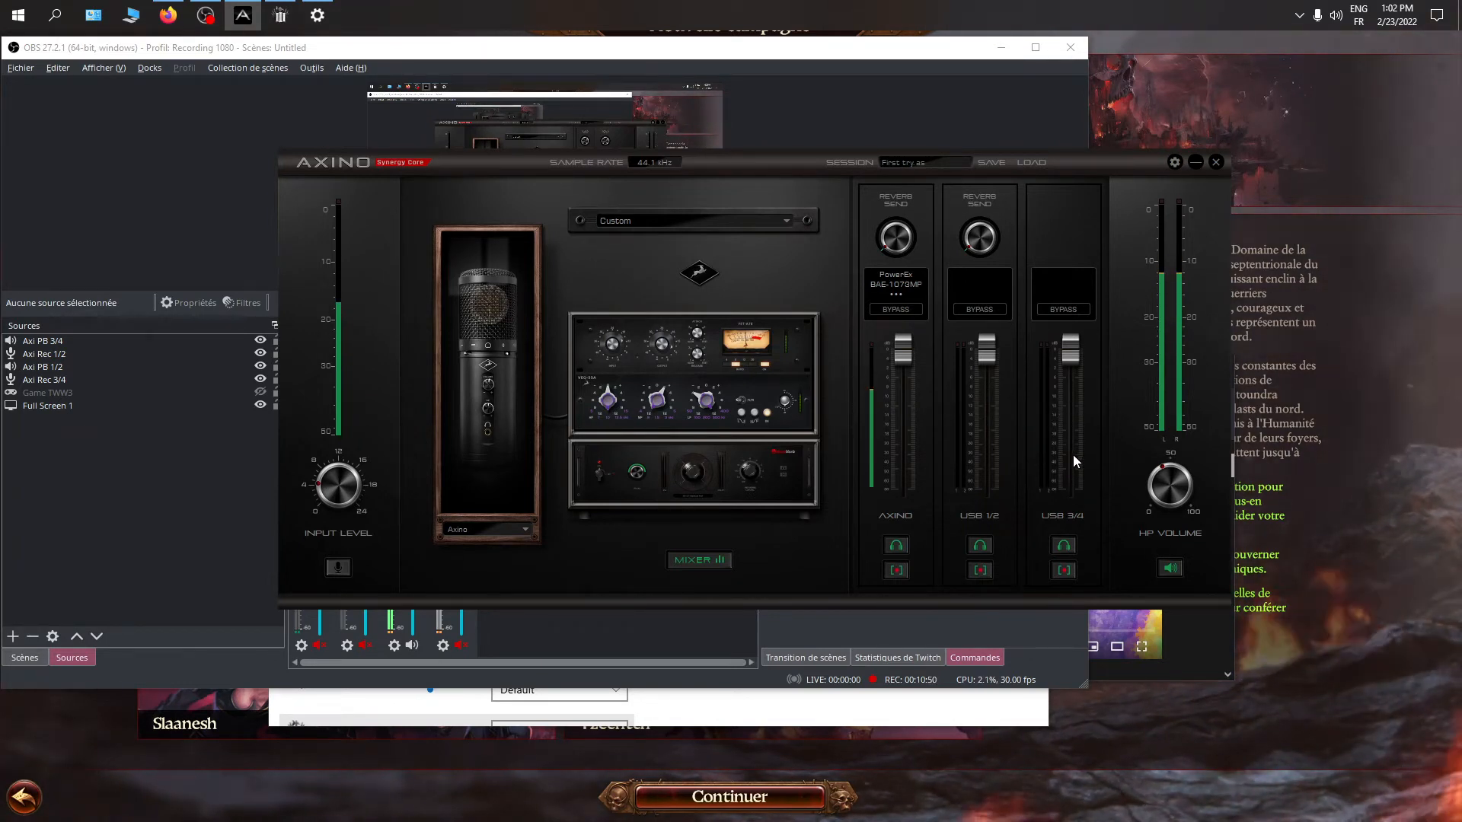
Bring up the YouTube video window, move it clear of the Axino mixer channels, test its playback, and return to the mixer
{"action": "left_click", "coordinate": [169, 16]}
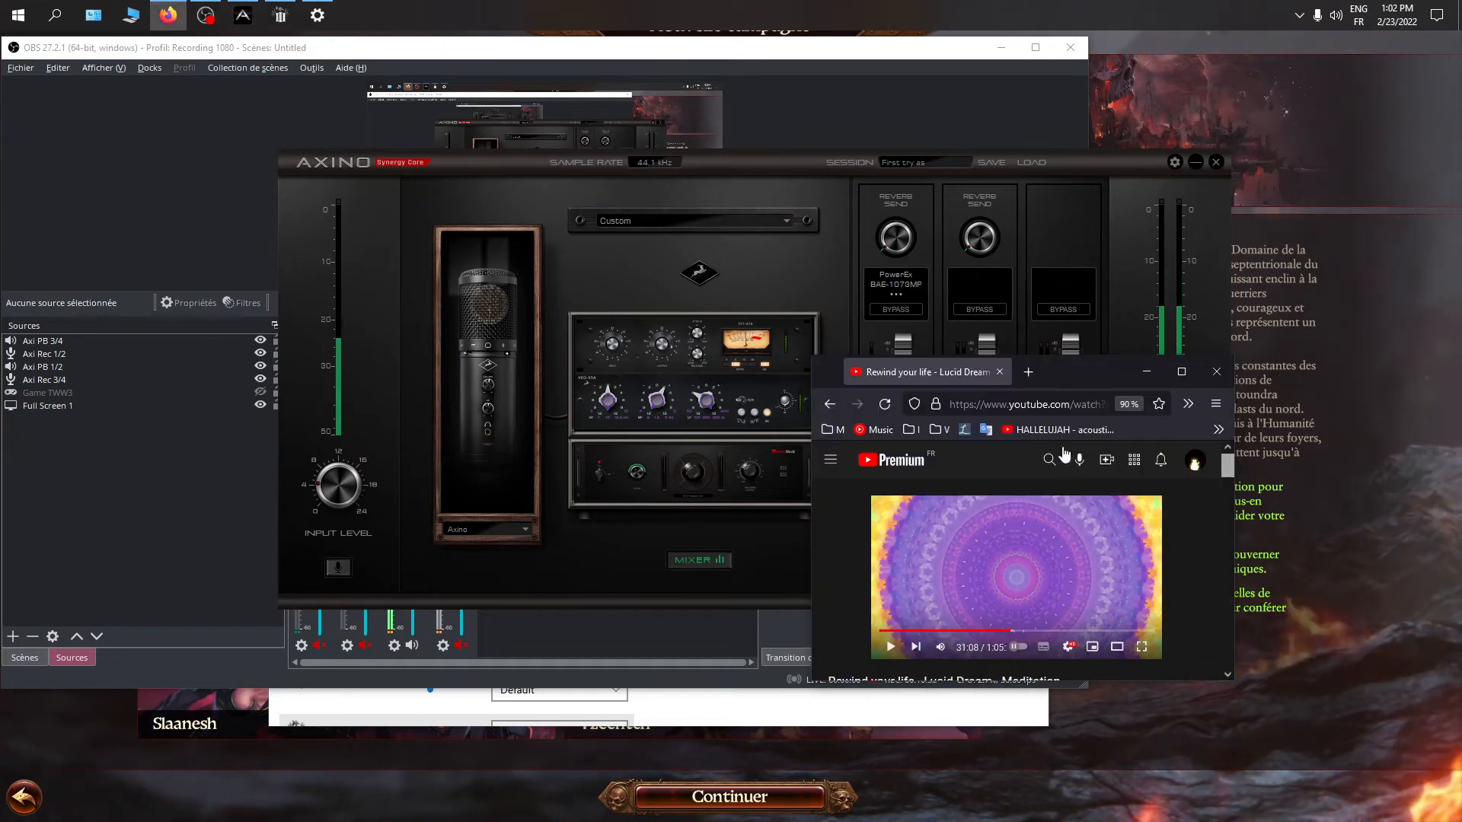
{"action": "left_click_drag", "start_coordinate": [1074, 382], "coordinate": [1327, 610]}
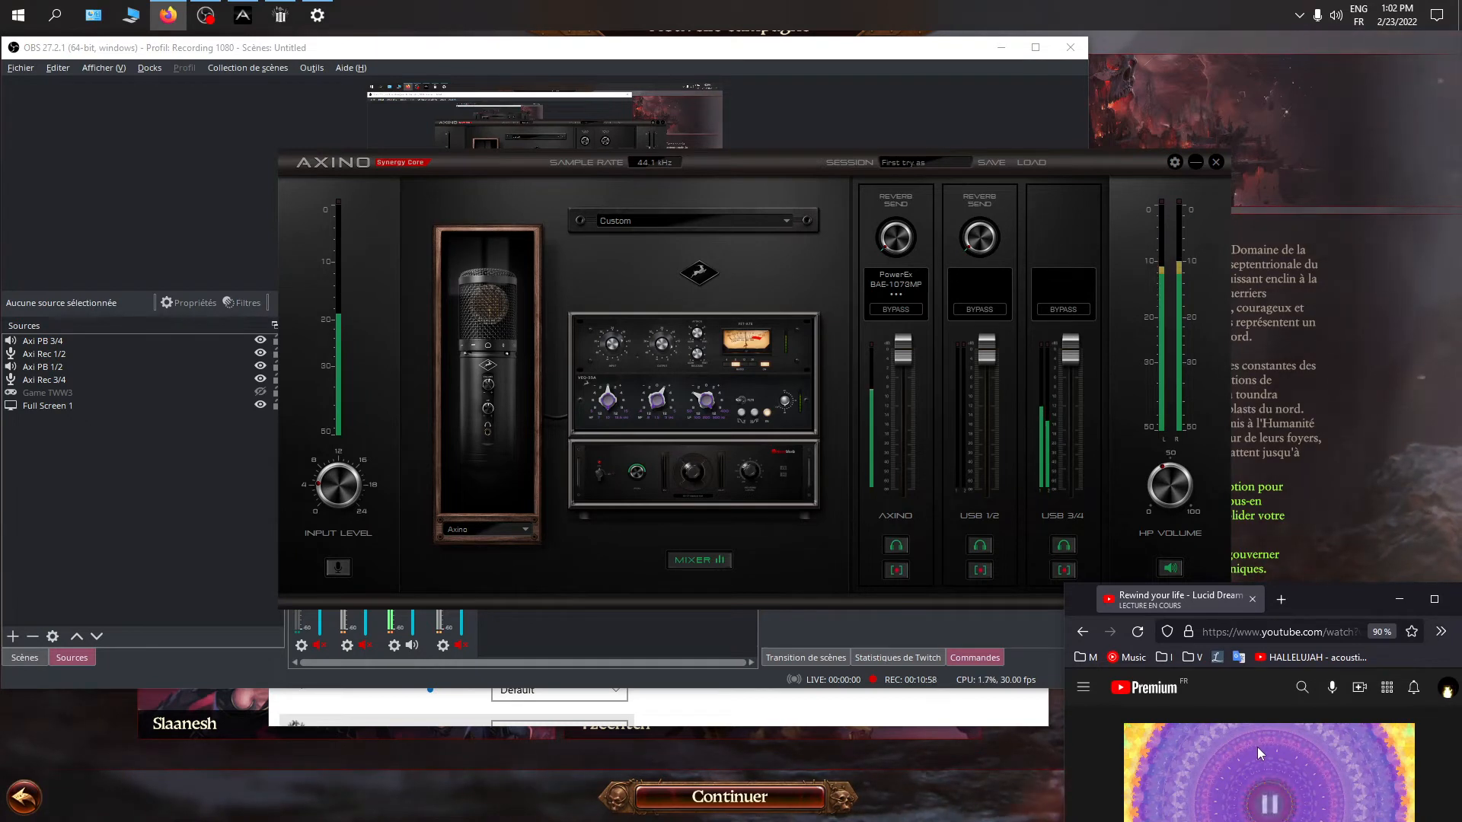
{"action": "left_click", "coordinate": [827, 547]}
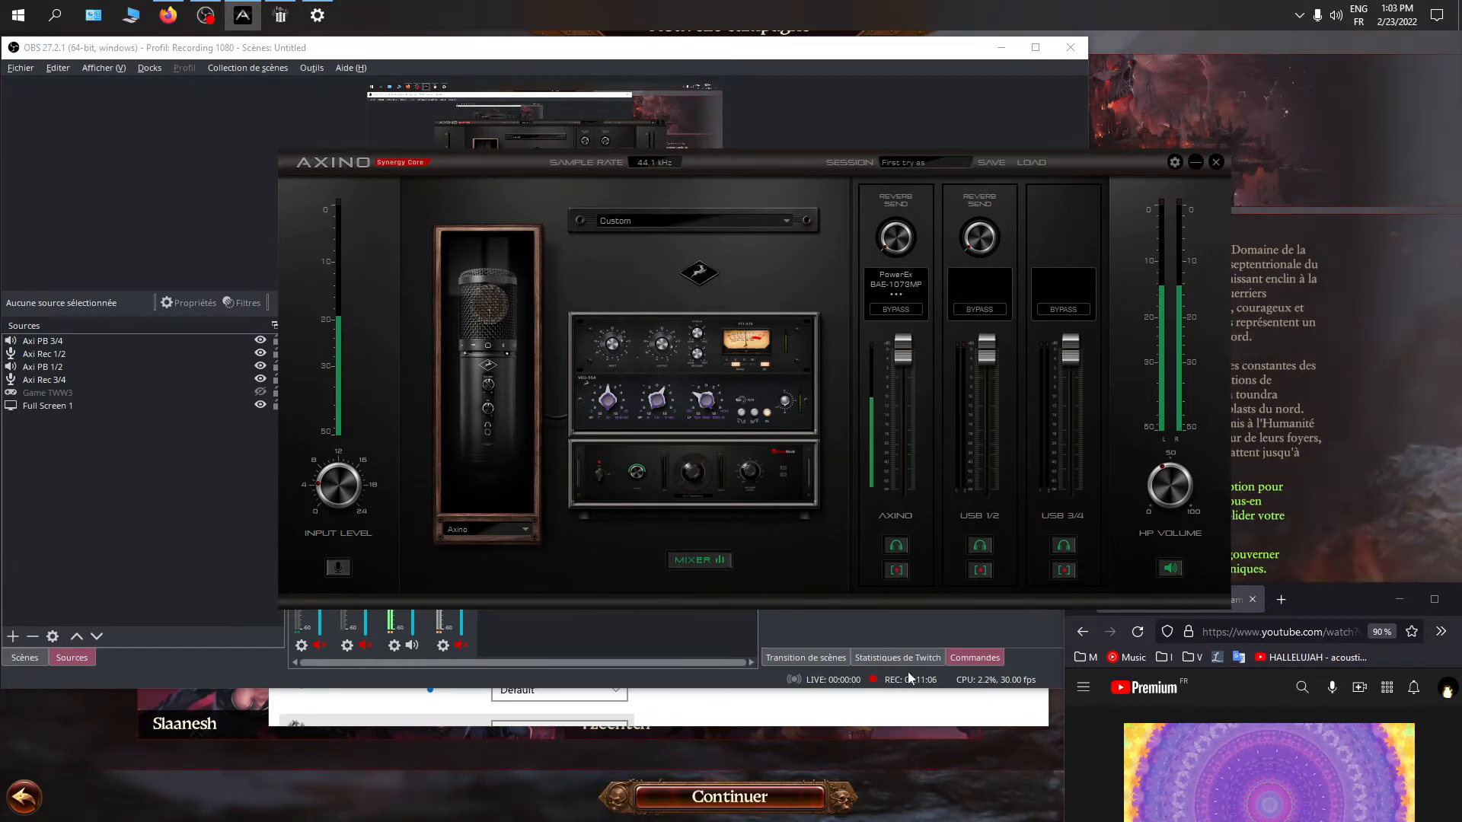
Test switching recording off and back on for the AXINO channel, and for USB 3/4 while the YouTube video plays
{"action": "left_click", "coordinate": [896, 569]}
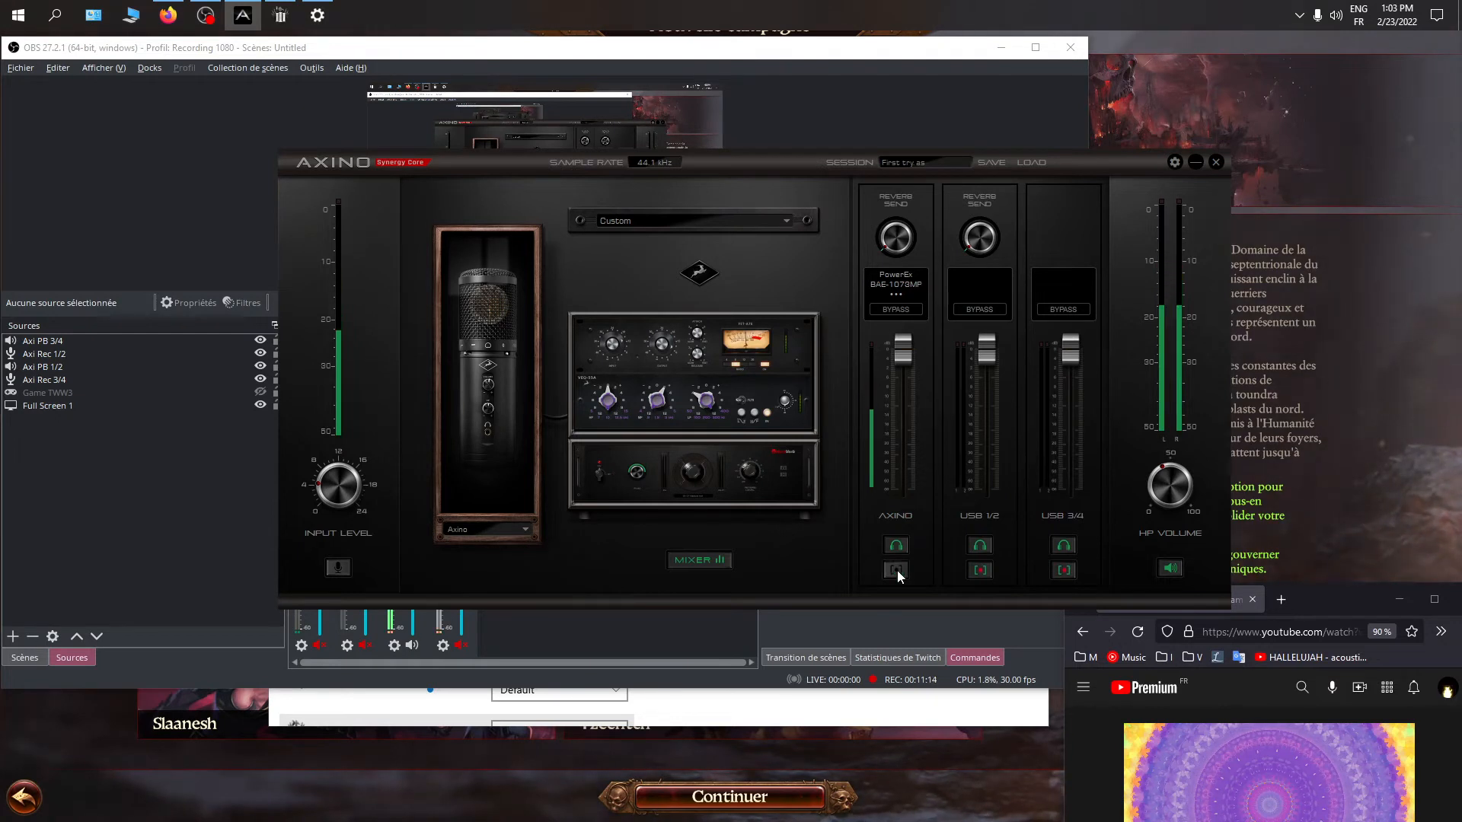
{"action": "left_click", "coordinate": [896, 576]}
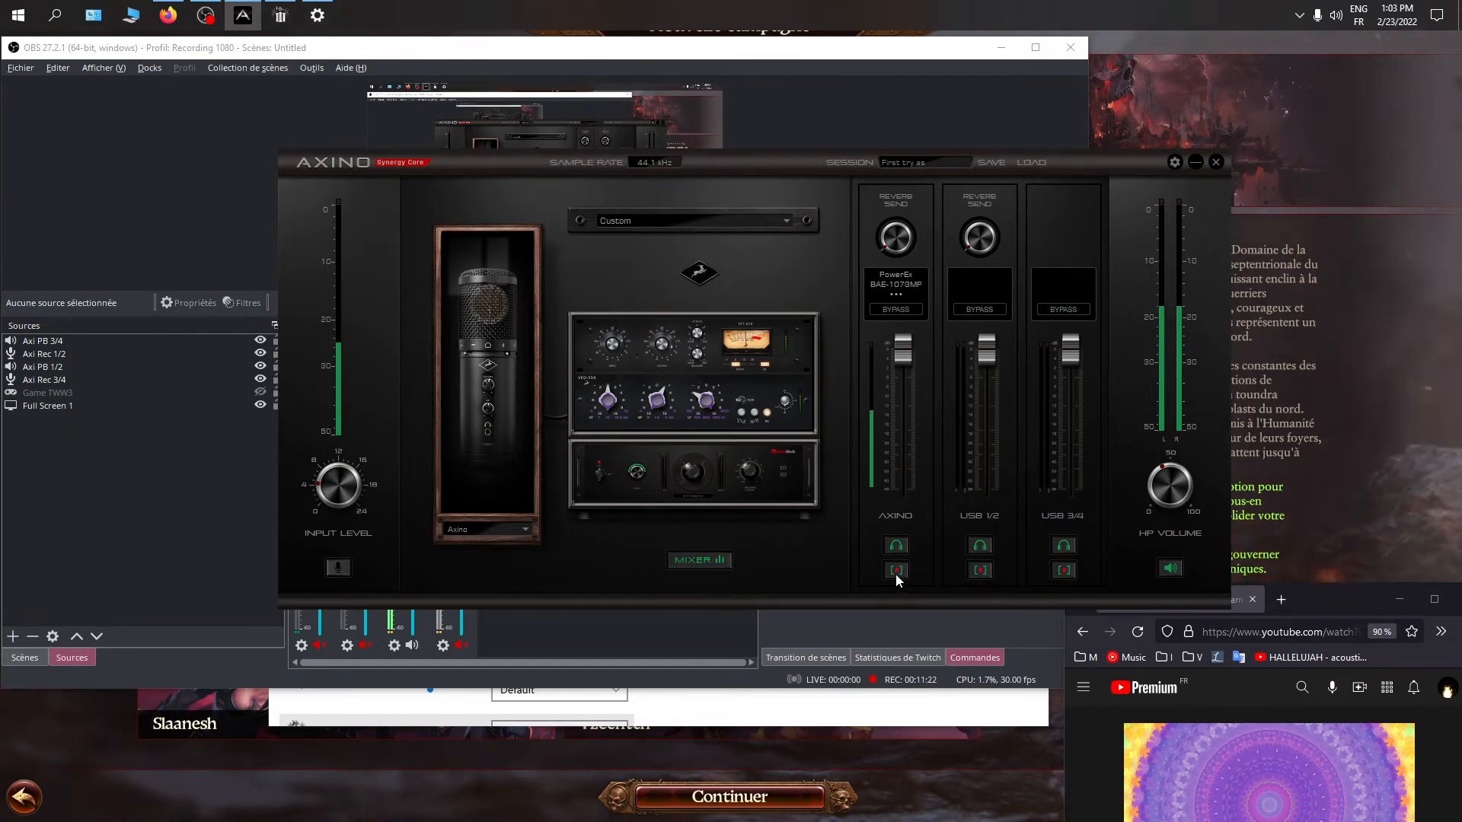
{"action": "left_click", "coordinate": [1227, 762]}
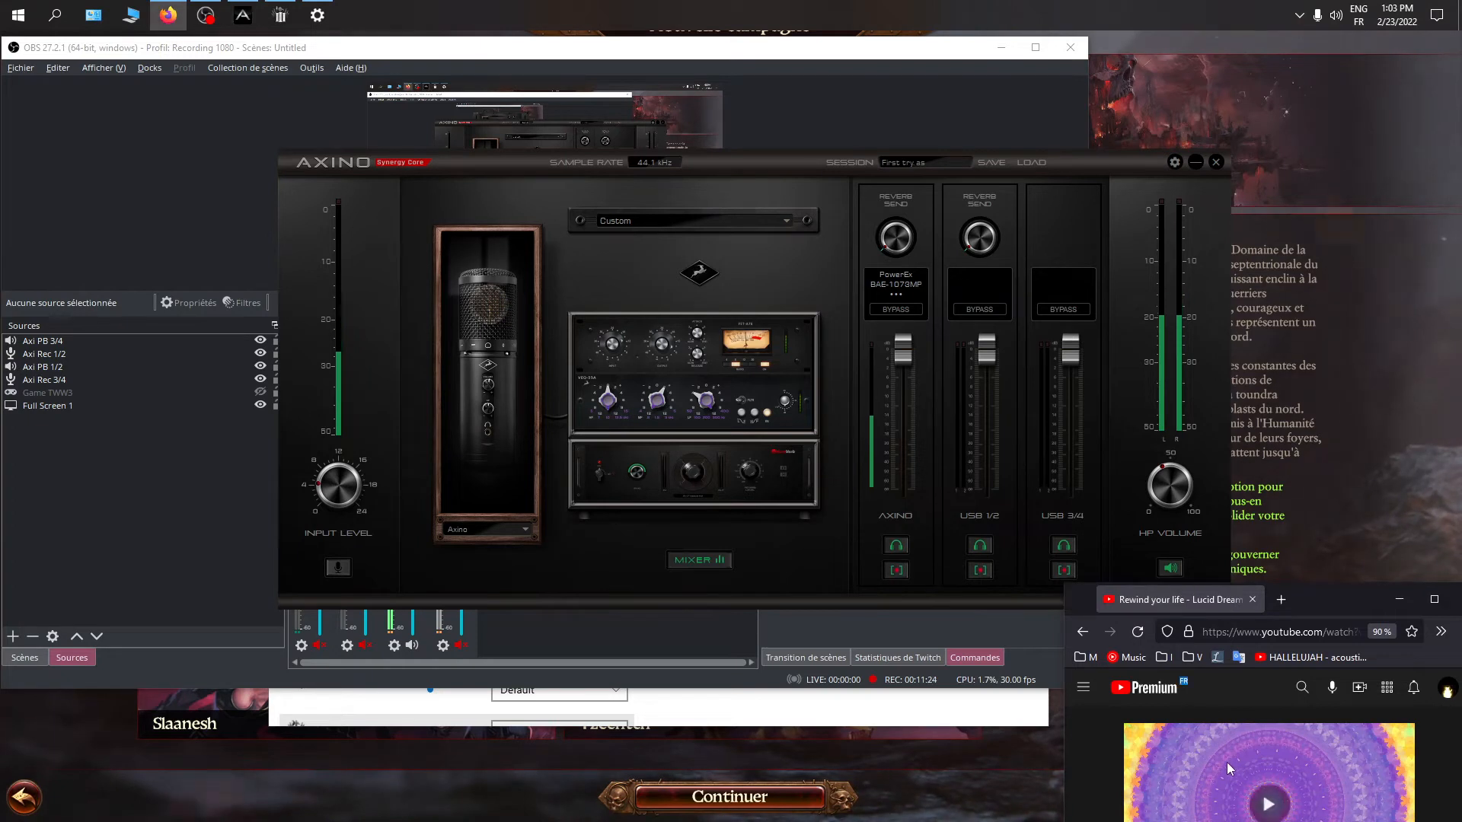
{"action": "left_click", "coordinate": [1064, 575]}
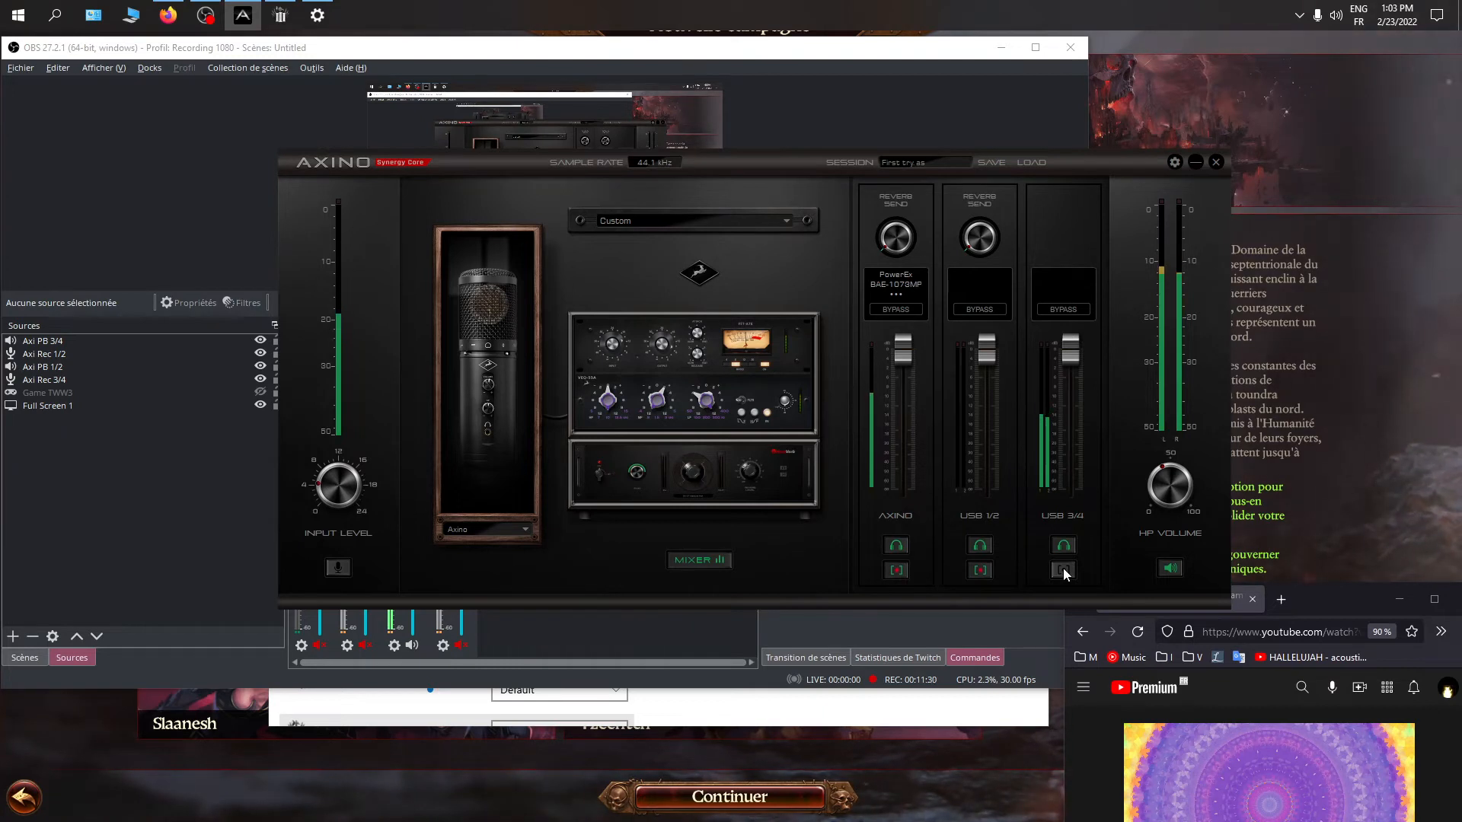
{"action": "left_click", "coordinate": [1063, 569]}
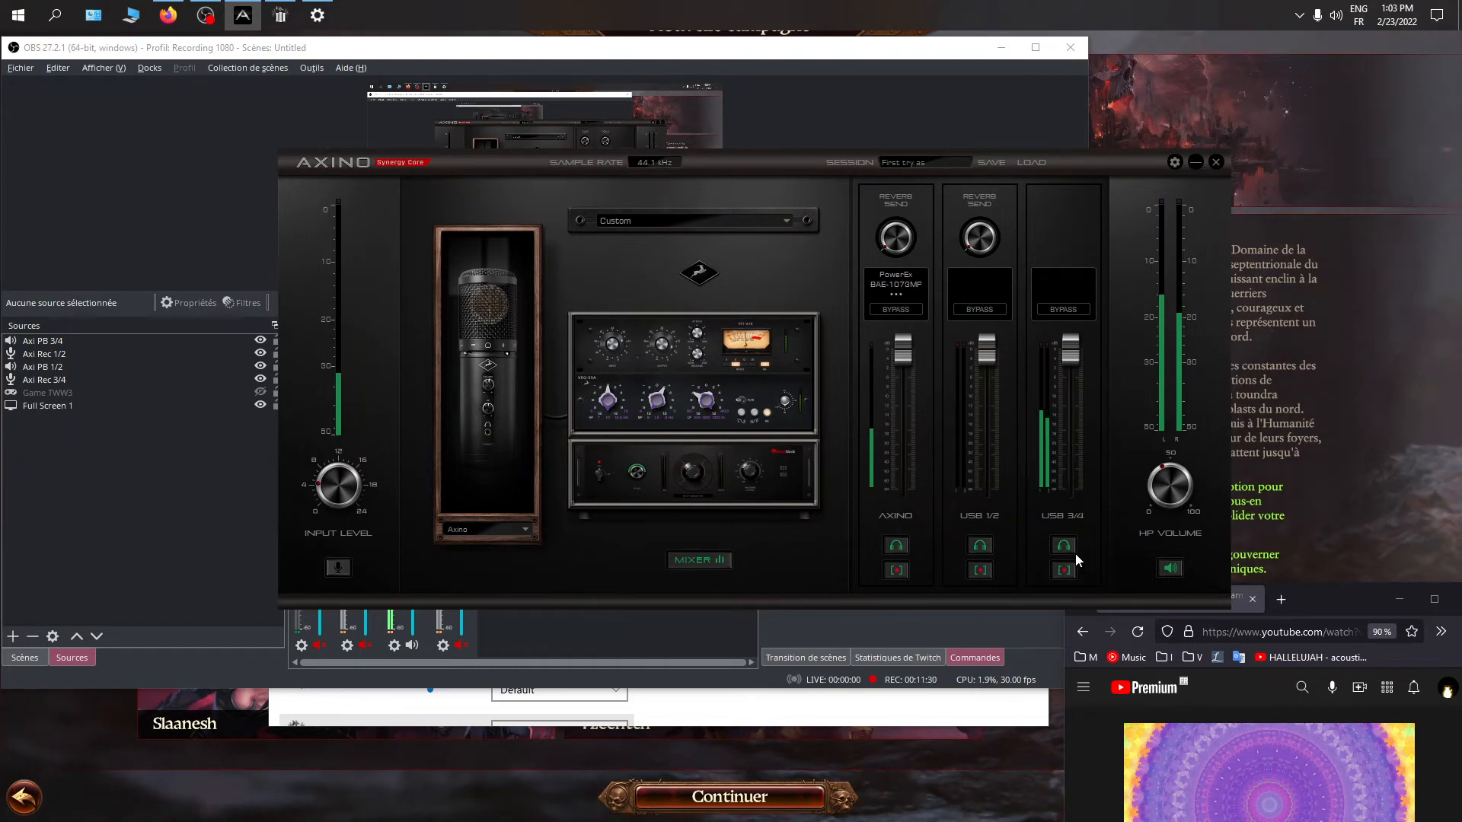
{"action": "left_click", "coordinate": [1236, 773]}
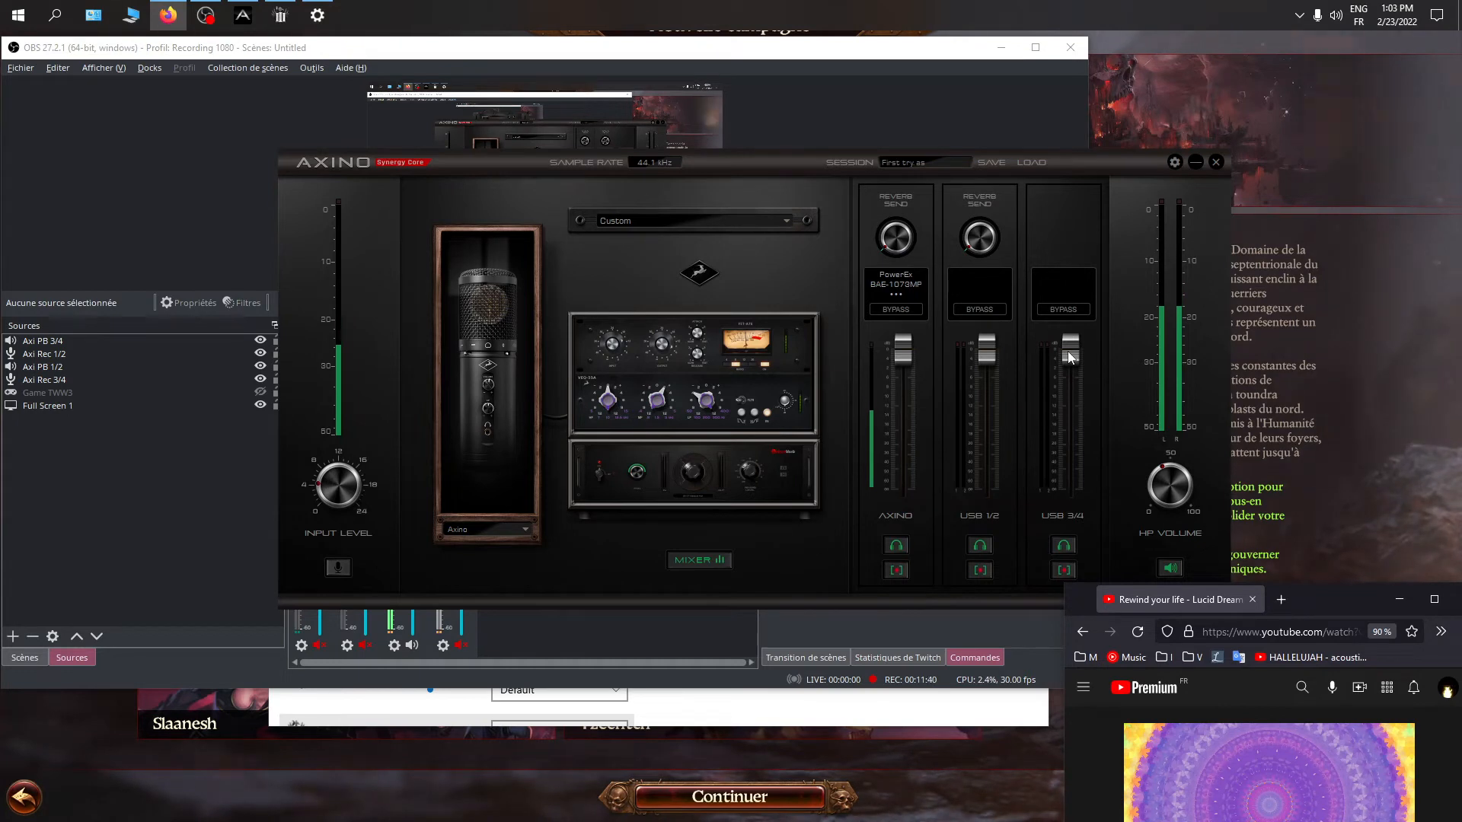
With the YouTube video playing, lower the USB 3/4 fader and restore it, pause the video, and try the AXINO fader too
{"action": "left_click", "coordinate": [1242, 787]}
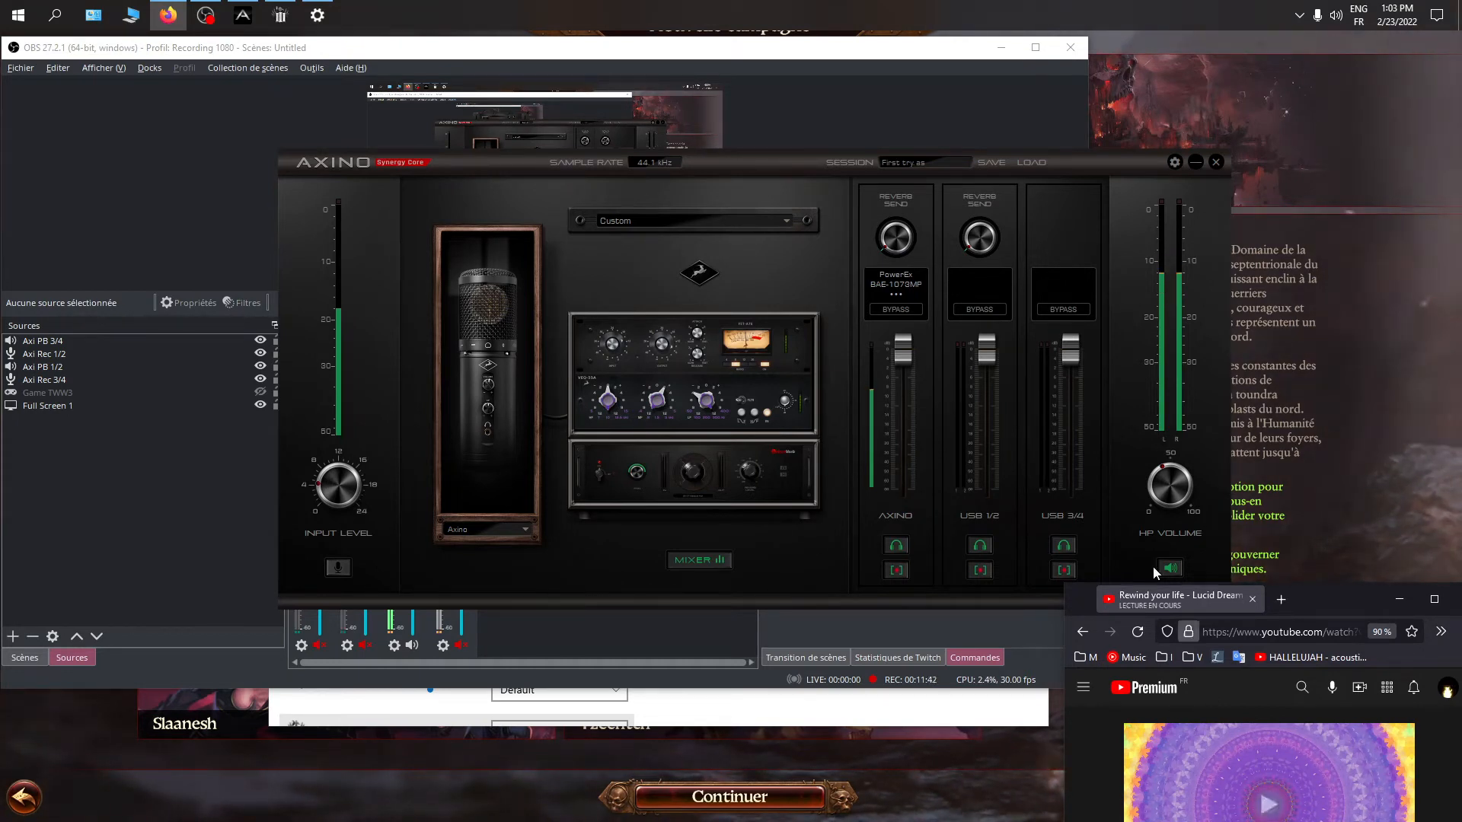
{"action": "left_click_drag", "start_coordinate": [1070, 362], "coordinate": [1064, 381]}
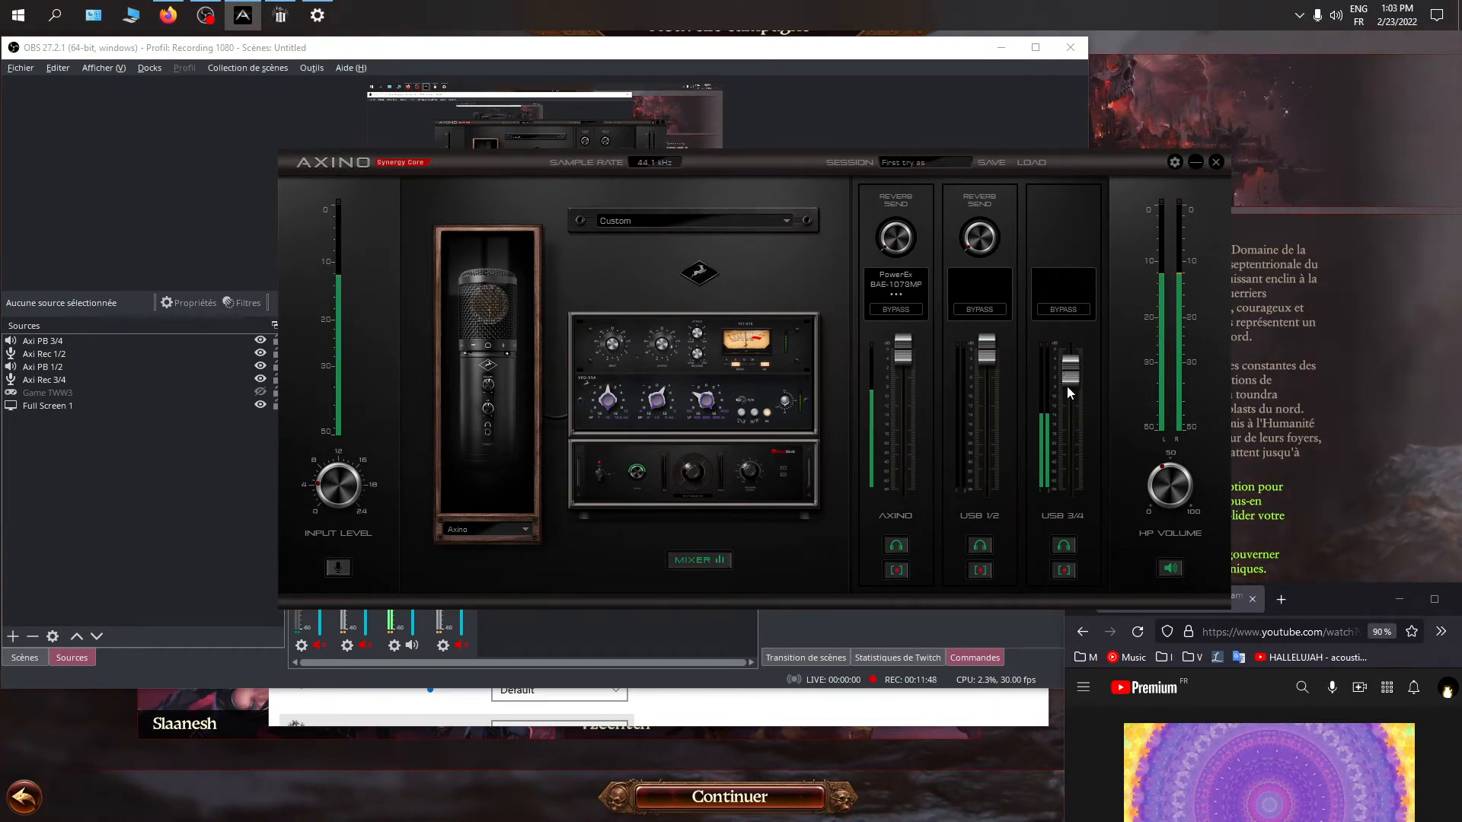
{"action": "left_click_drag", "start_coordinate": [1063, 391], "coordinate": [1063, 354]}
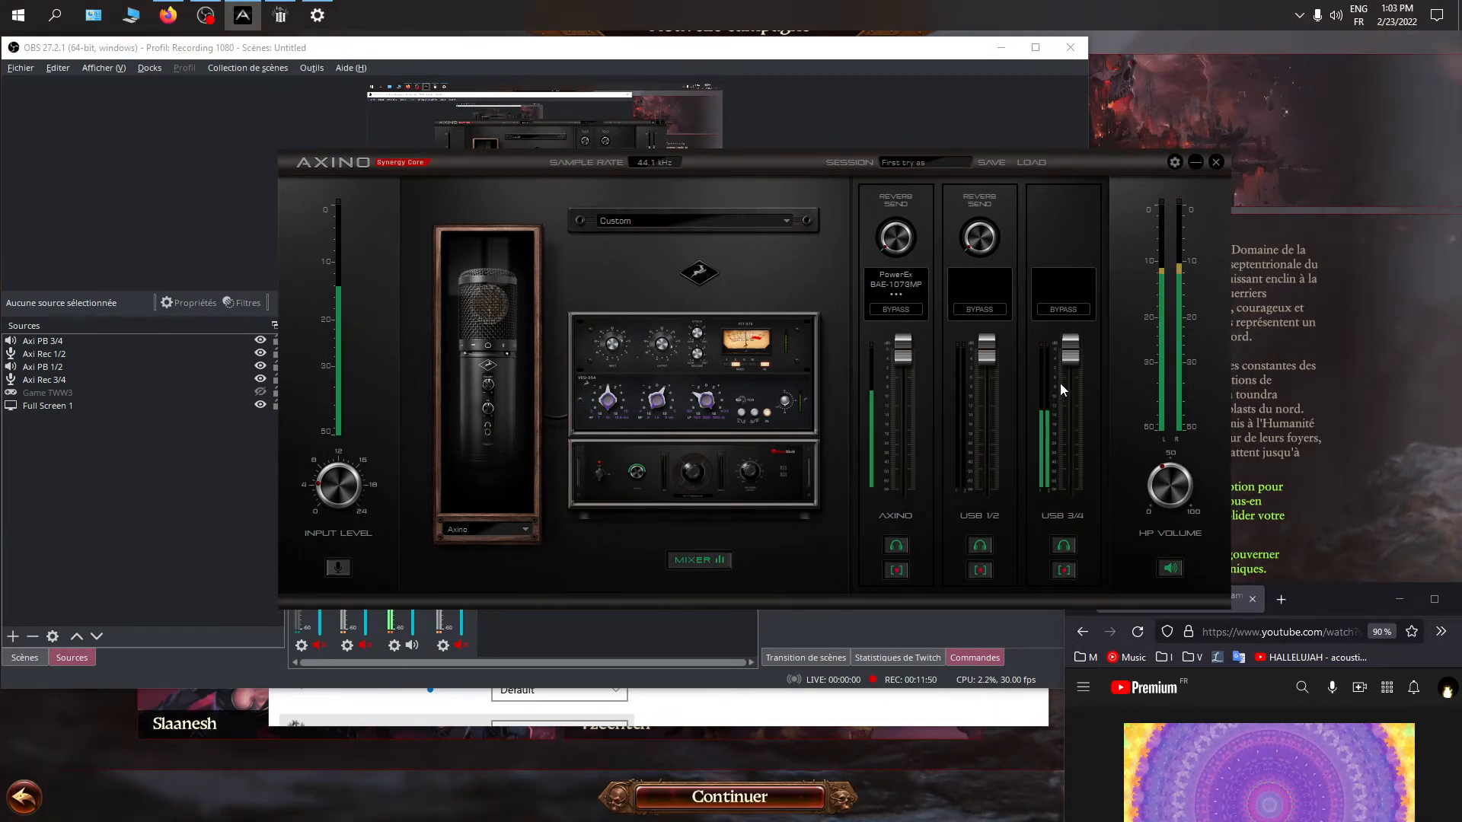
{"action": "left_click", "coordinate": [1228, 761]}
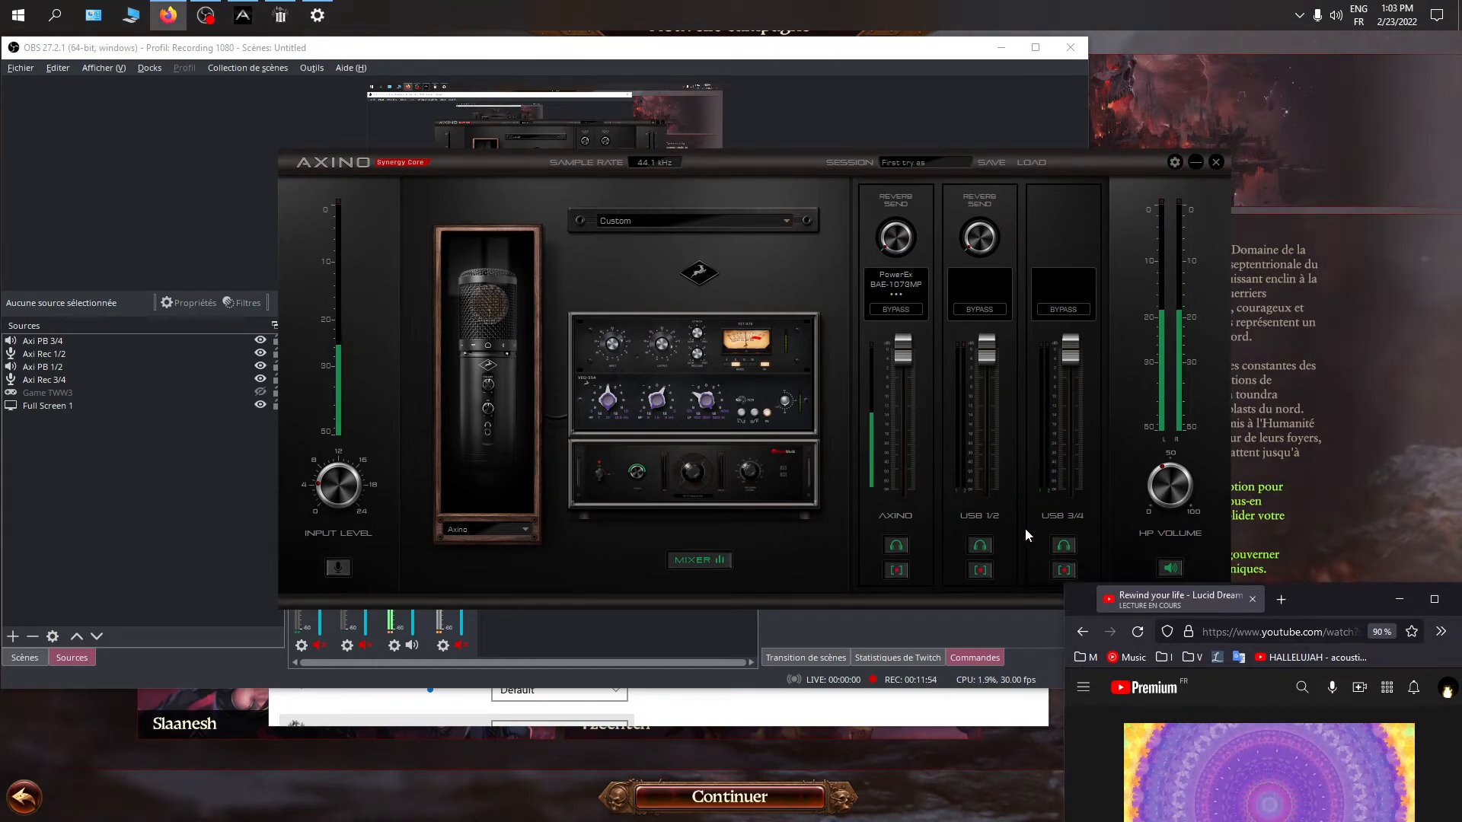
{"action": "mouse_move", "coordinate": [903, 351]}
{"action": "left_mouse_down"}
{"action": "mouse_move", "coordinate": [900, 383]}
{"action": "mouse_move", "coordinate": [894, 372]}
{"action": "left_mouse_up"}
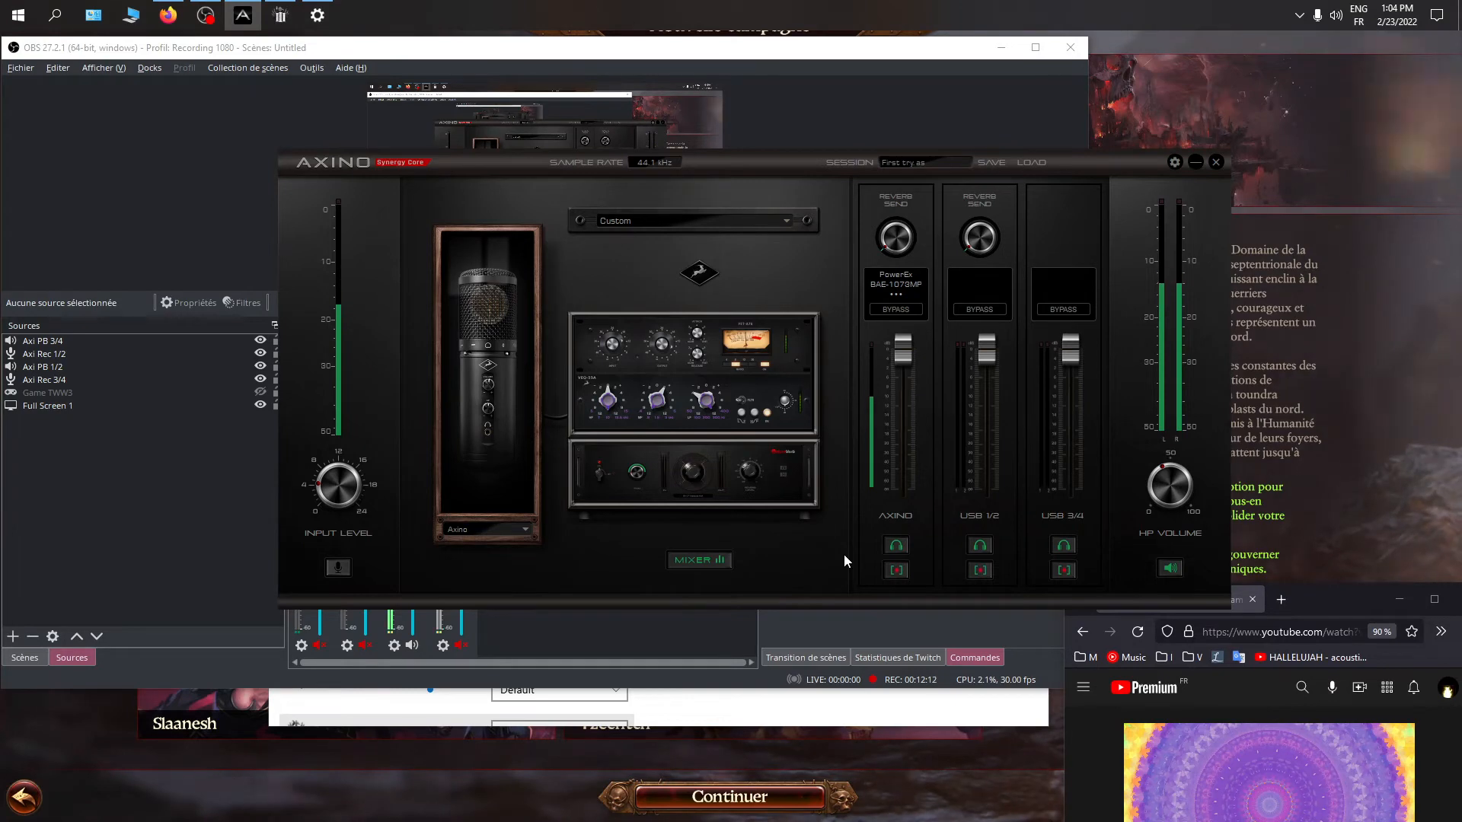
Bring OBS and the Axino mixer back over the game and disable recording of the USB 1/2 and USB 3/4 channels
{"action": "left_click", "coordinate": [415, 788]}
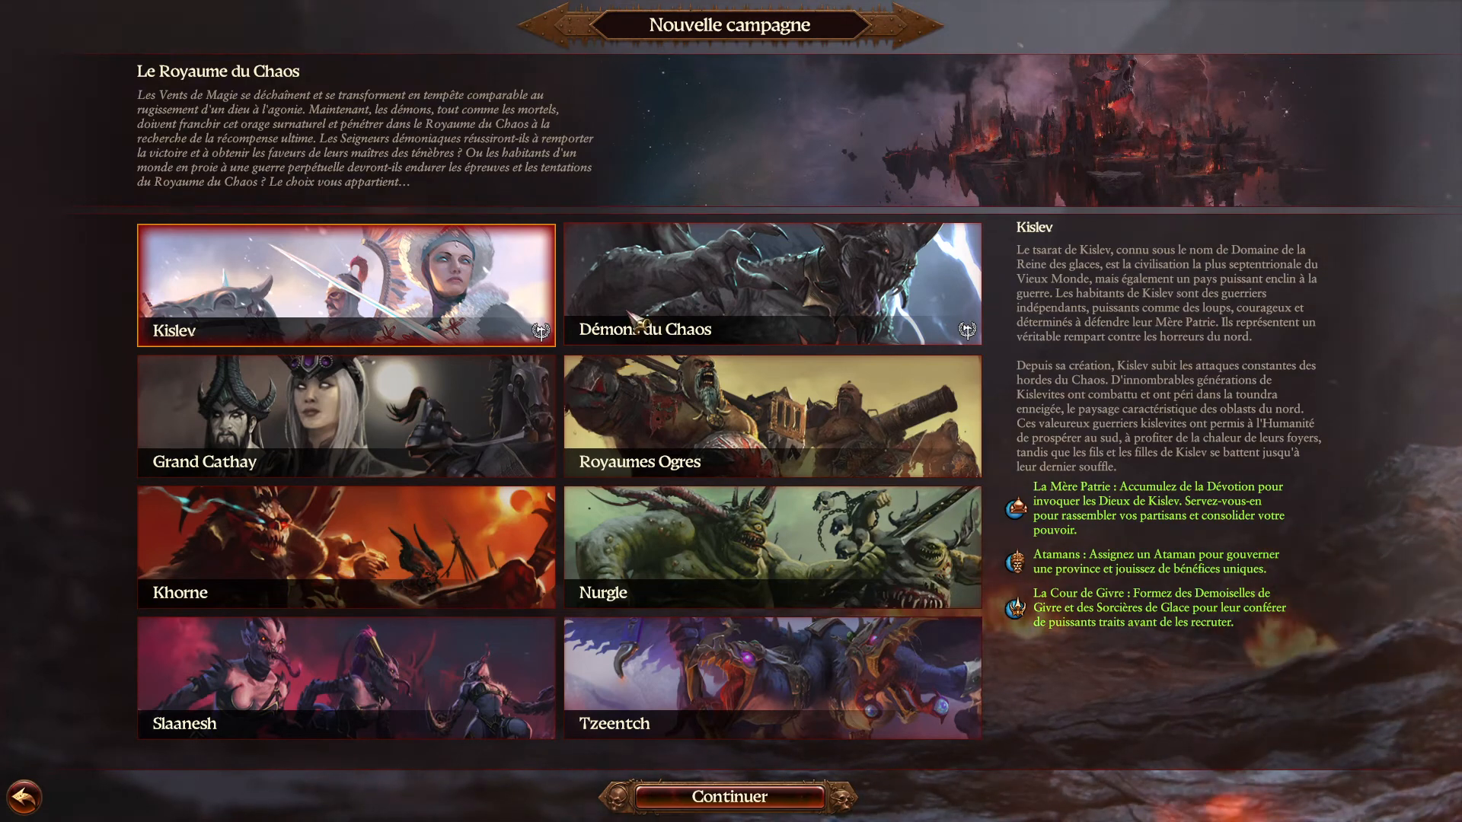
{"action": "key", "text": "alt+Tab"}
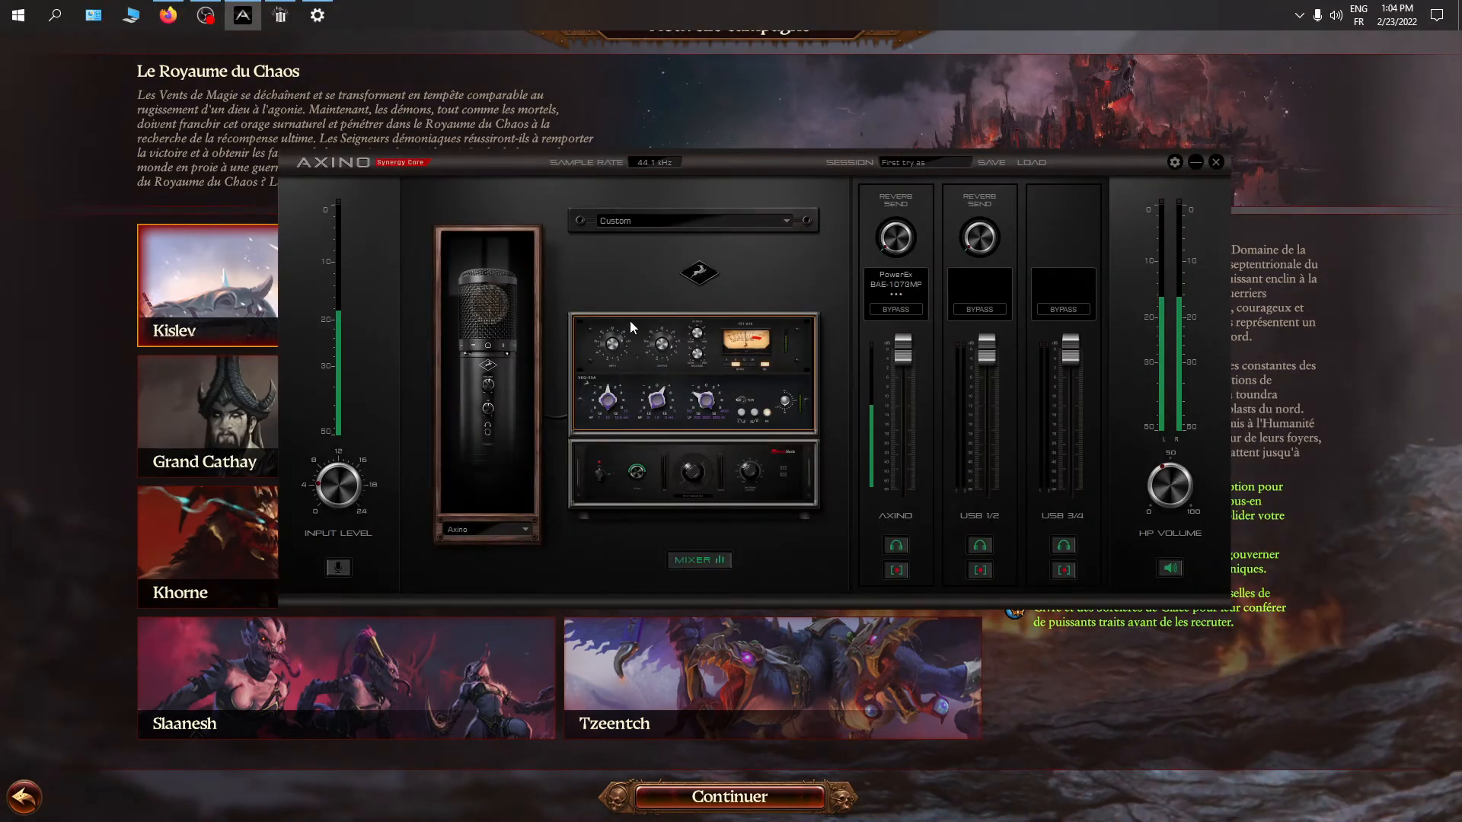
{"action": "left_click", "coordinate": [207, 15]}
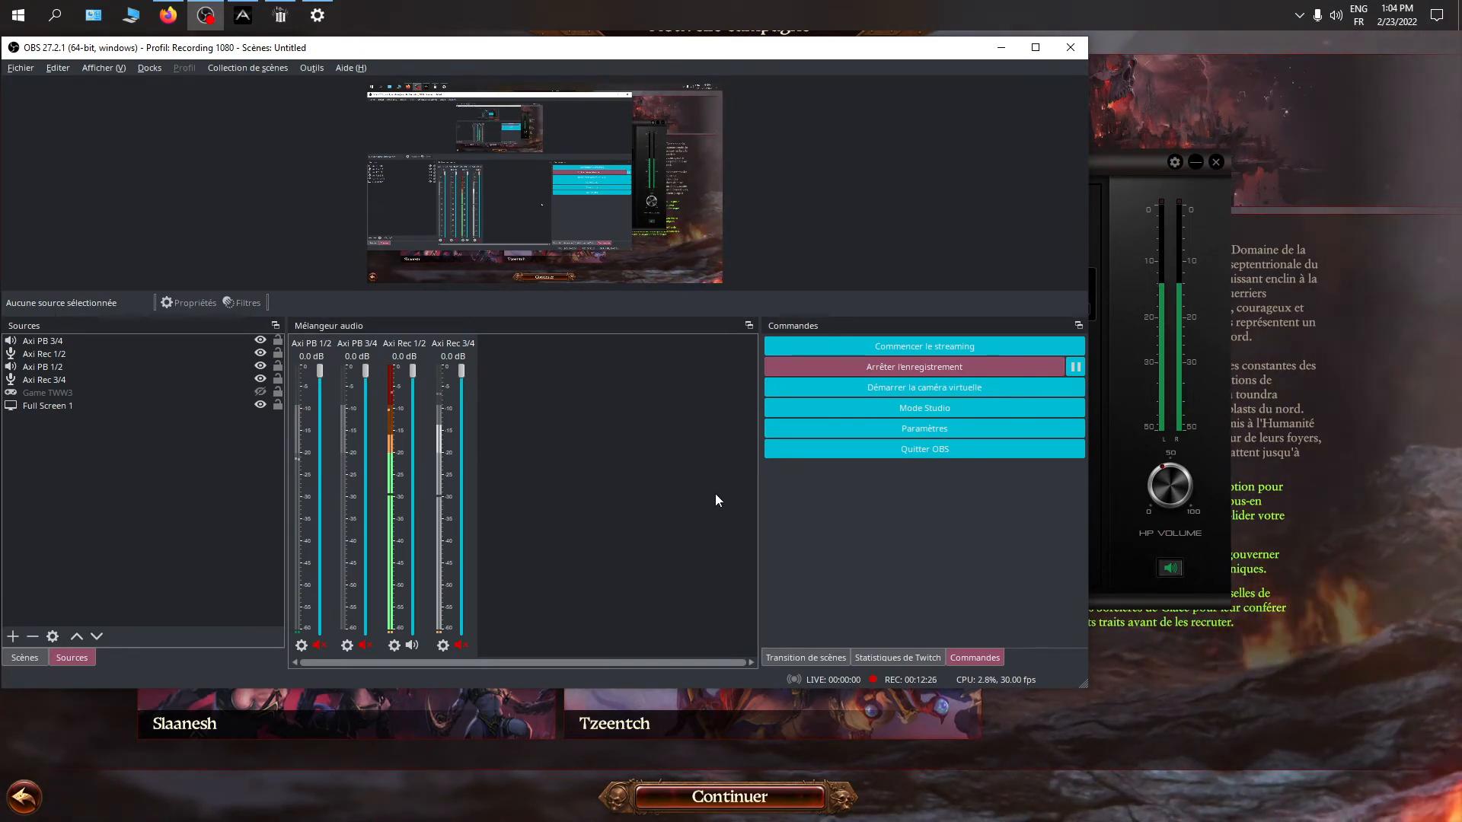
{"action": "left_click", "coordinate": [1096, 479]}
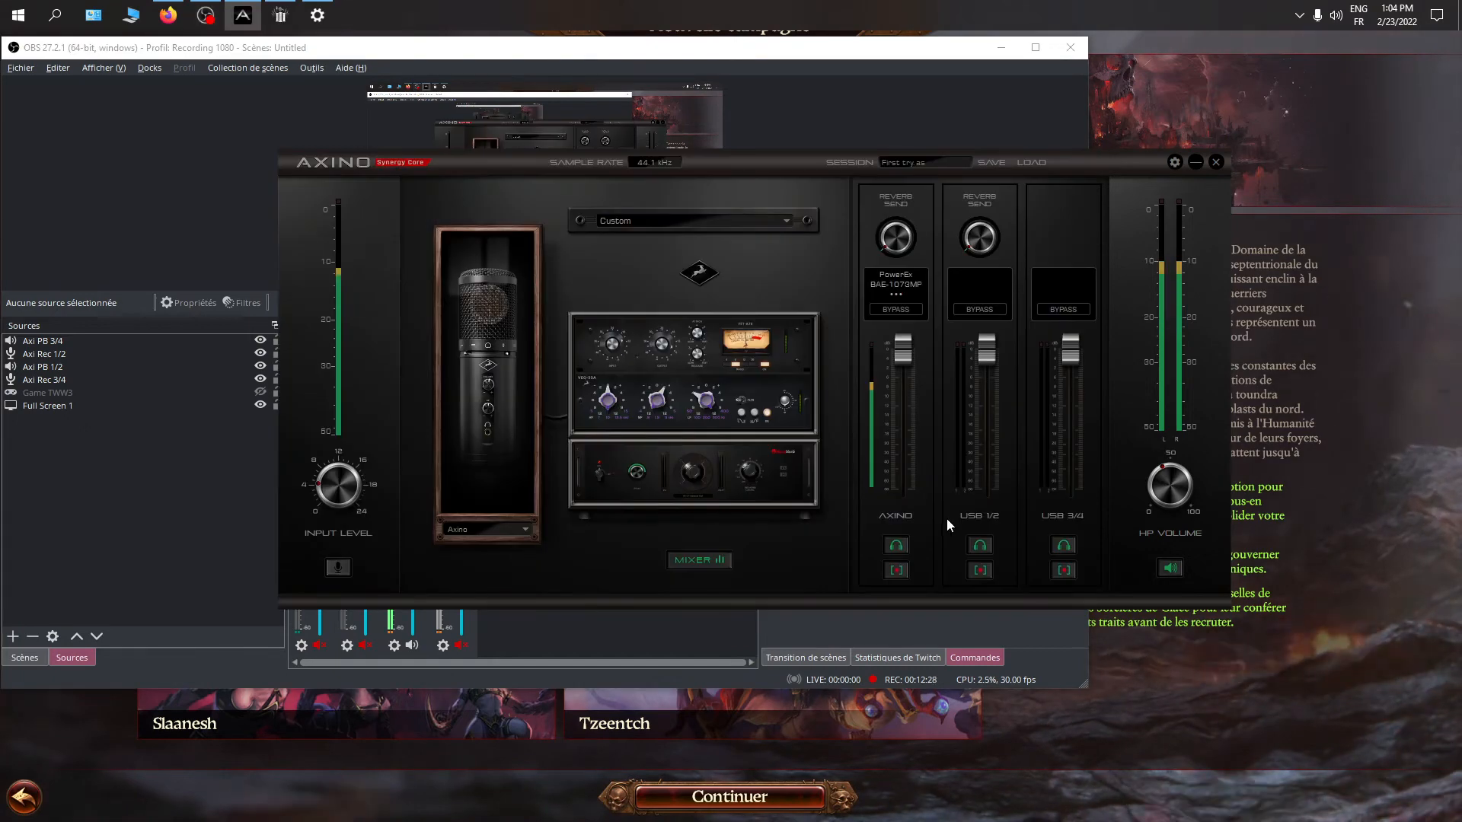
{"action": "left_click", "coordinate": [980, 571]}
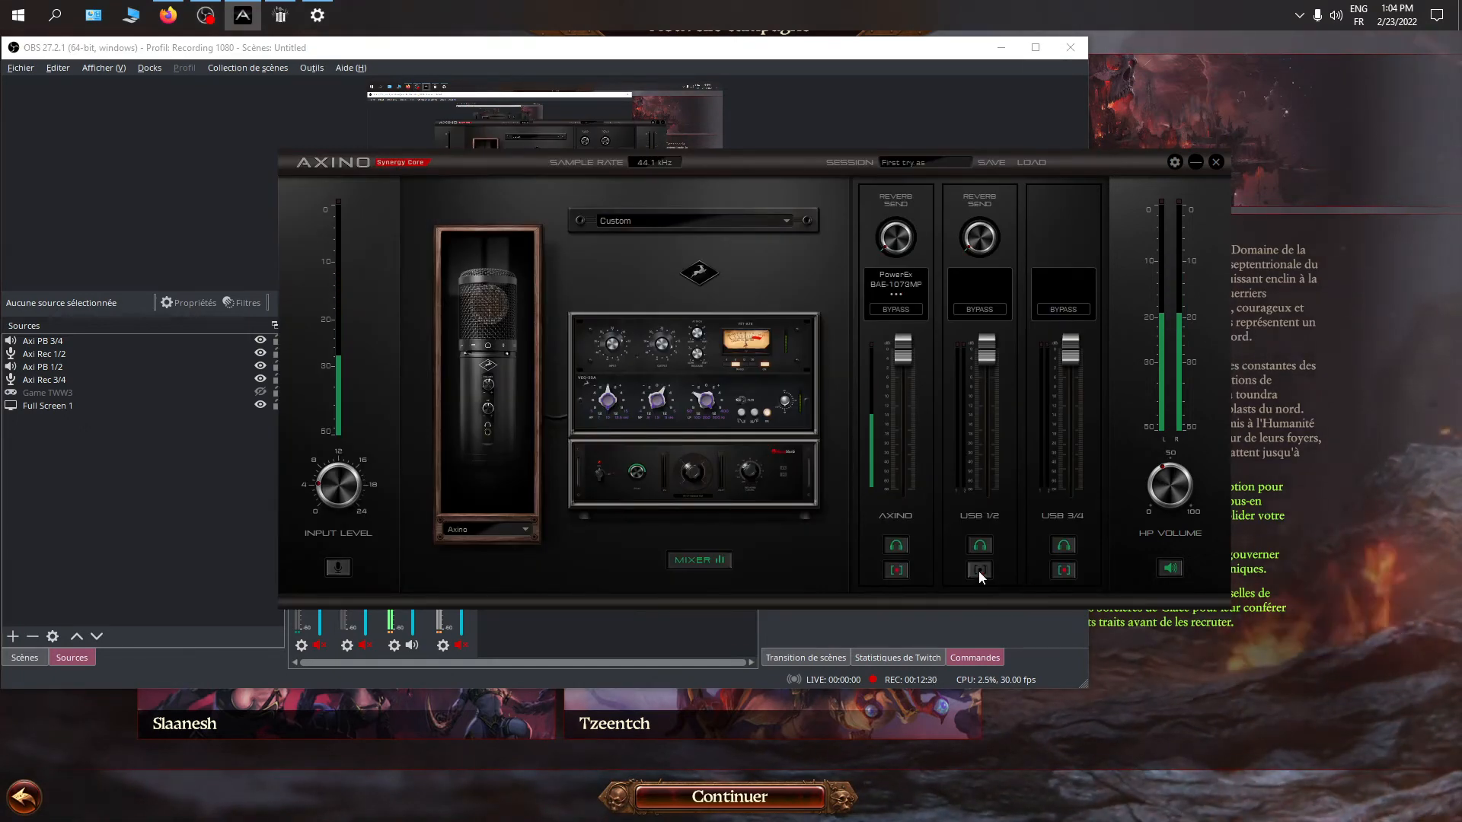
{"action": "left_click", "coordinate": [1060, 571]}
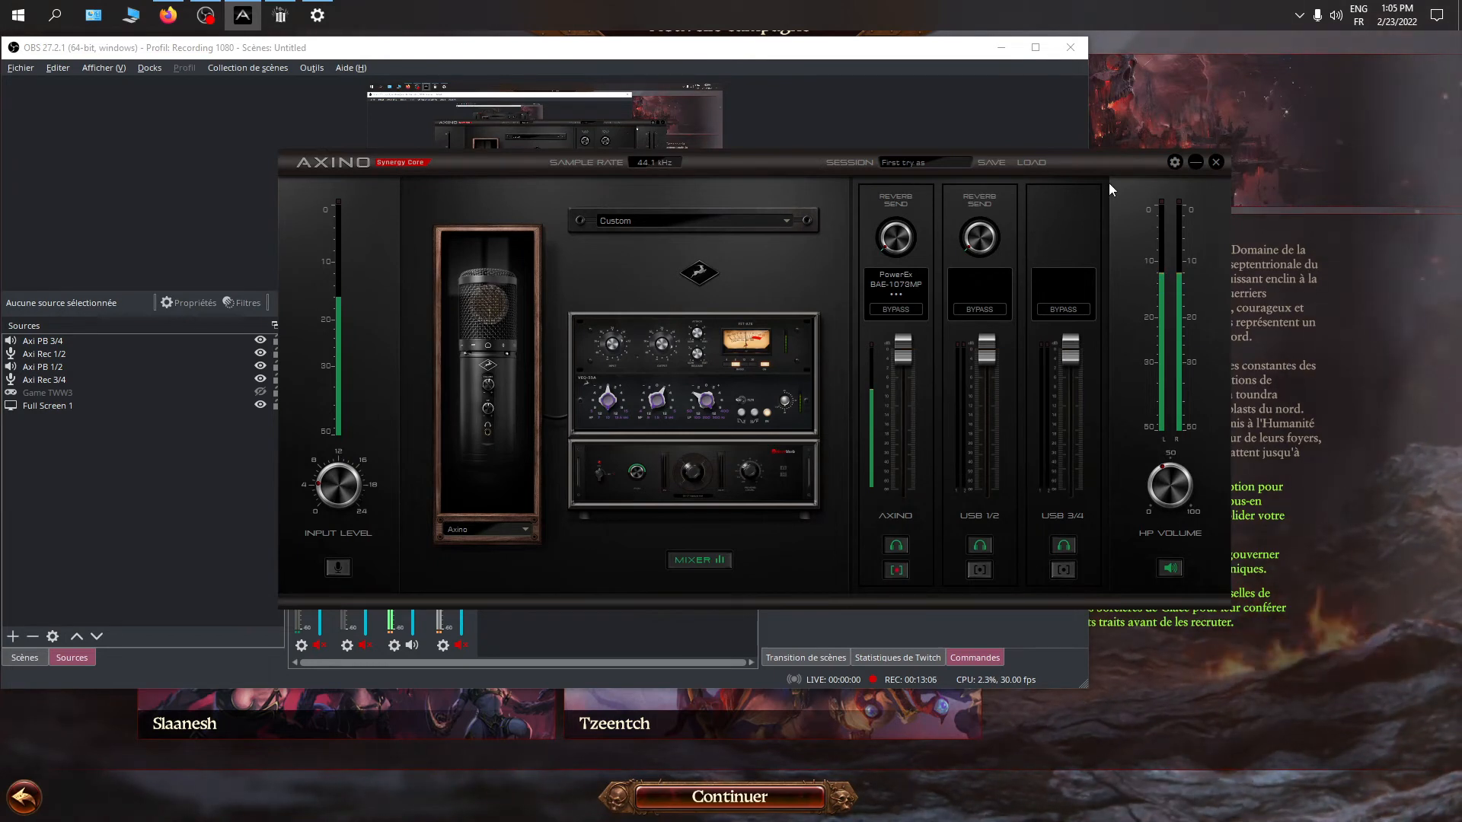
Try RAW MIC as the USB 3/4 REC source in the Axino settings, restore AFX AXINO, and close the settings
{"action": "left_click", "coordinate": [1176, 163]}
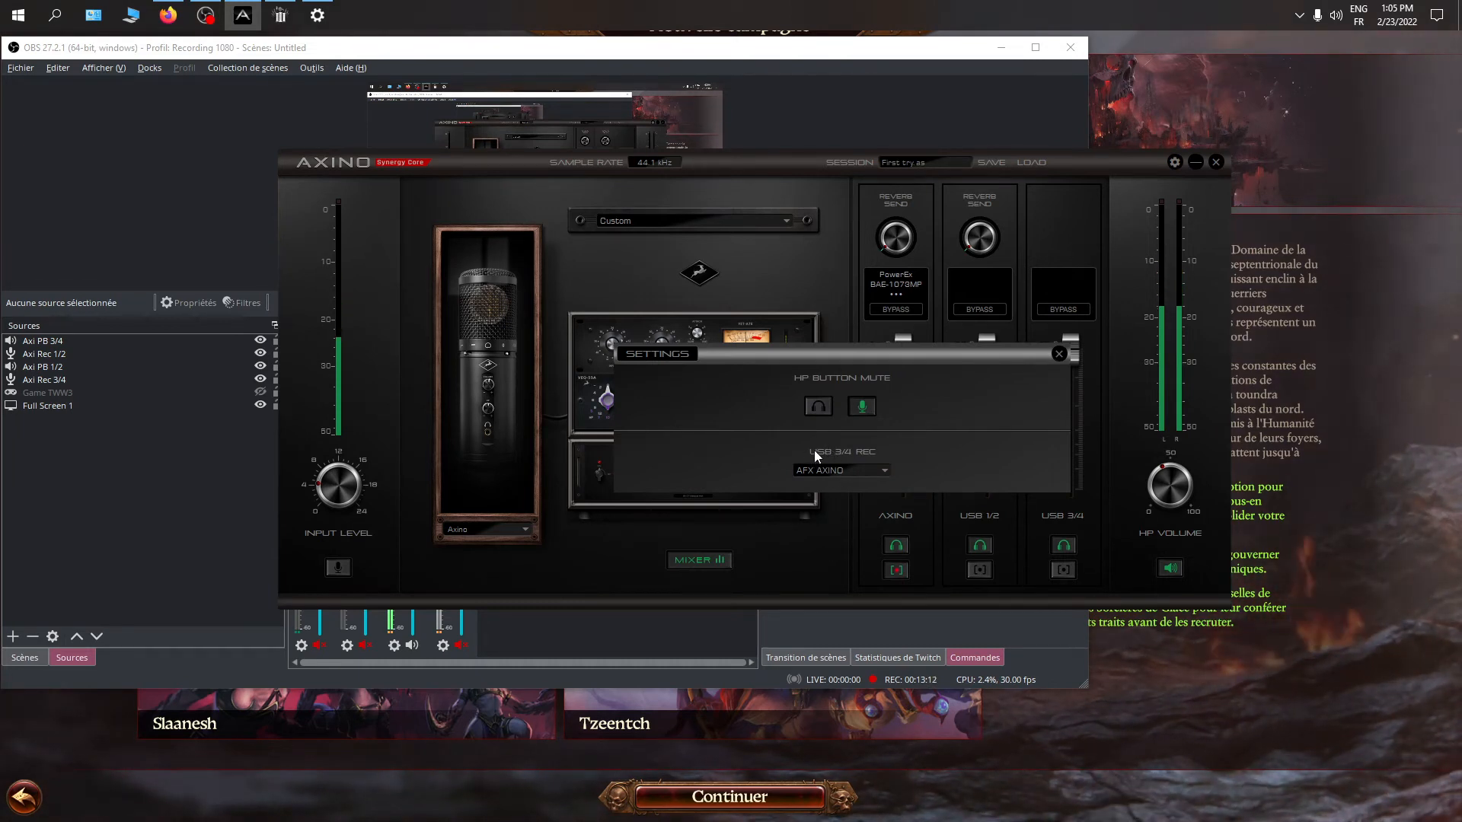
{"action": "left_click", "coordinate": [849, 472]}
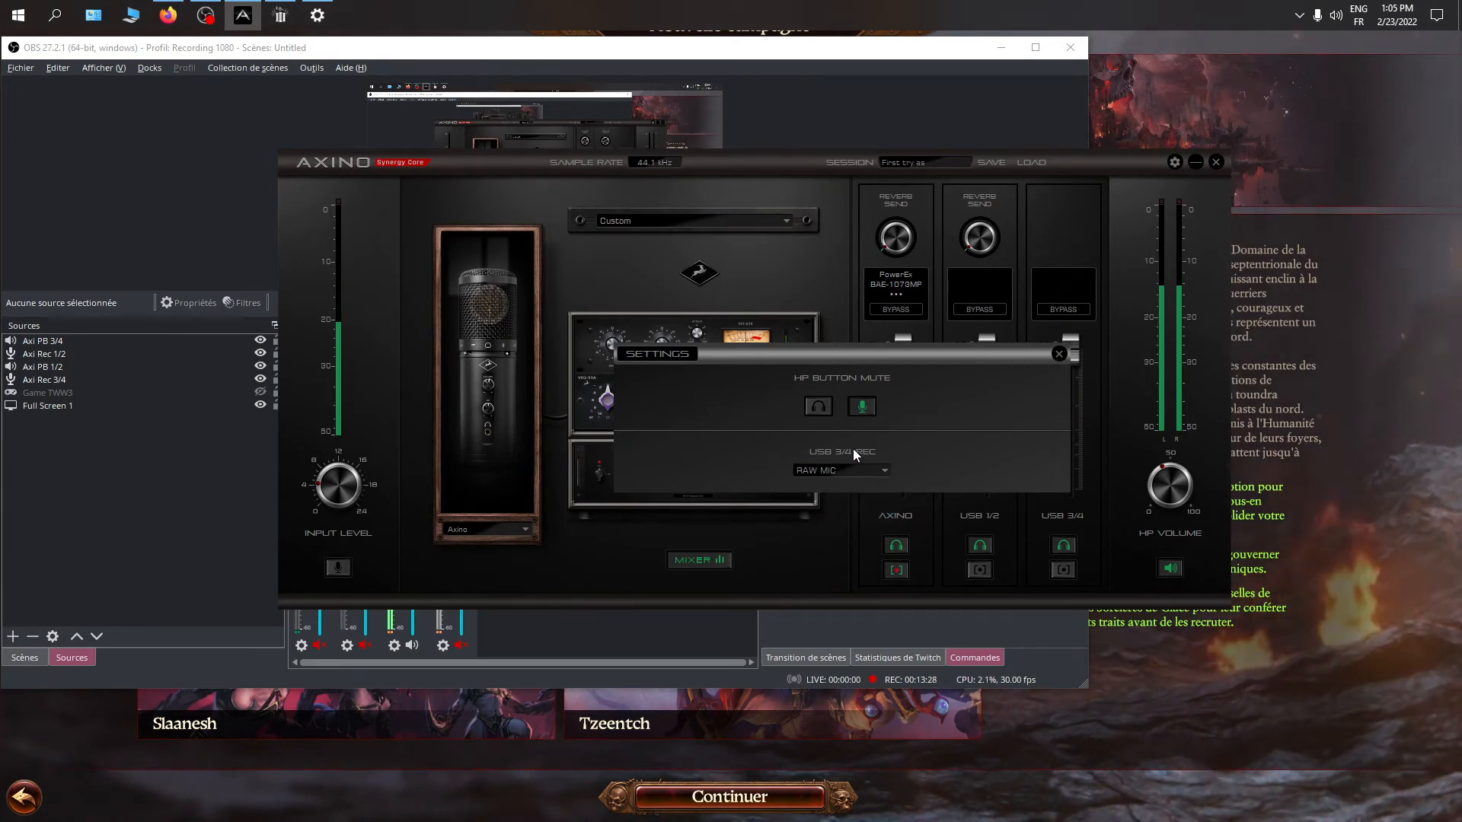
{"action": "left_click", "coordinate": [847, 466]}
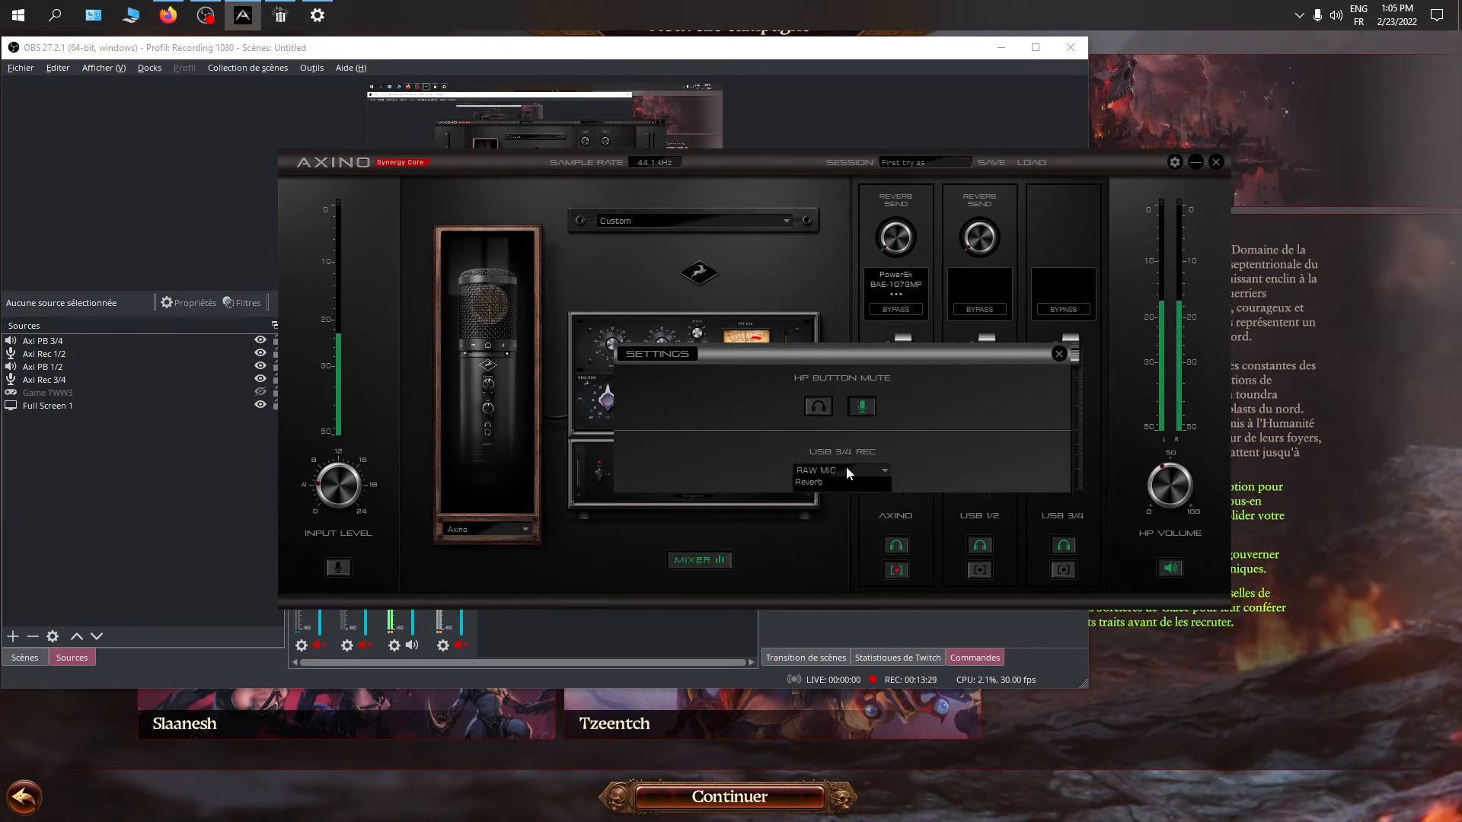
{"action": "left_click", "coordinate": [845, 469]}
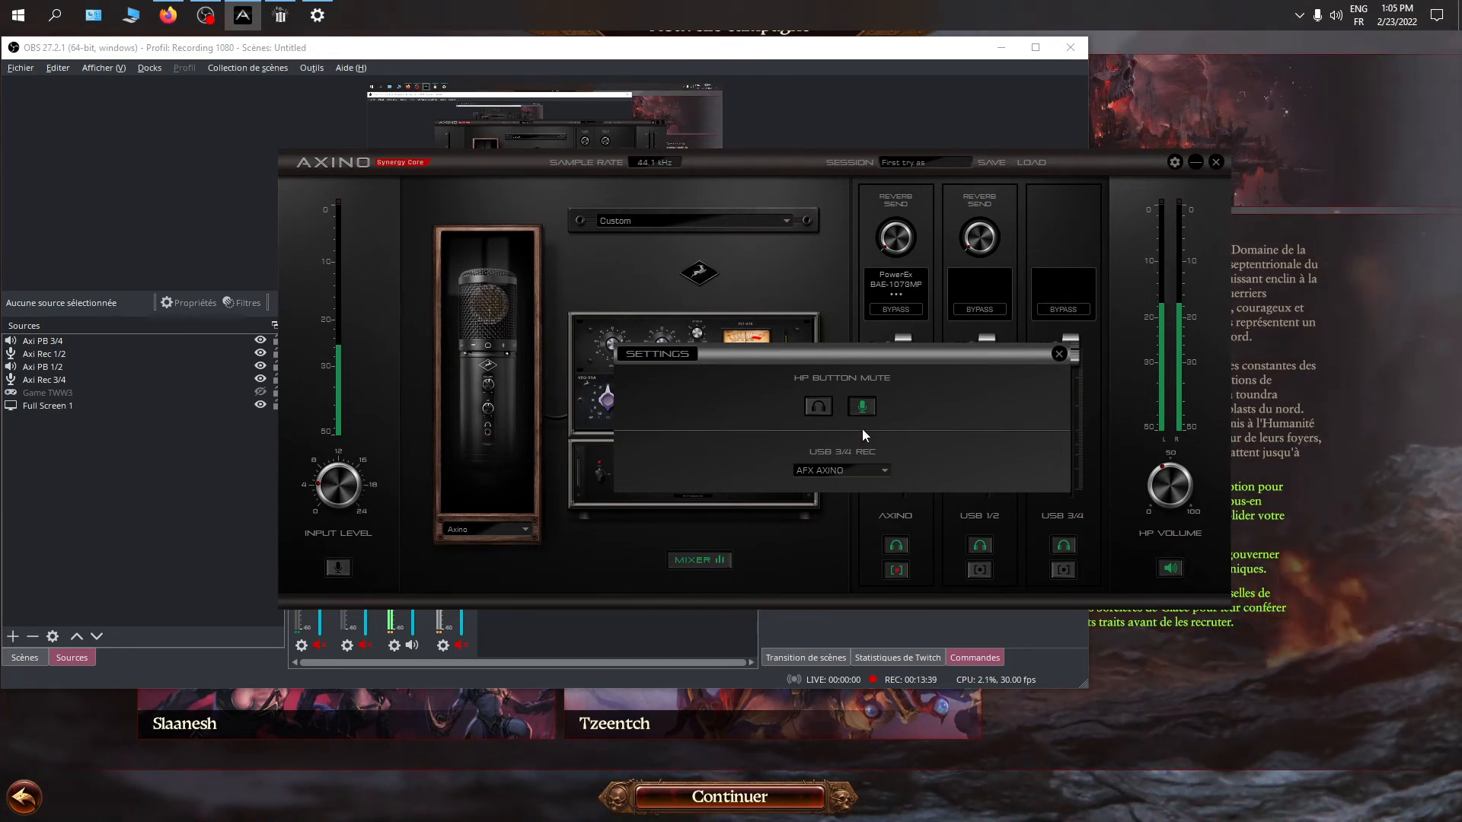
{"action": "left_click", "coordinate": [841, 469]}
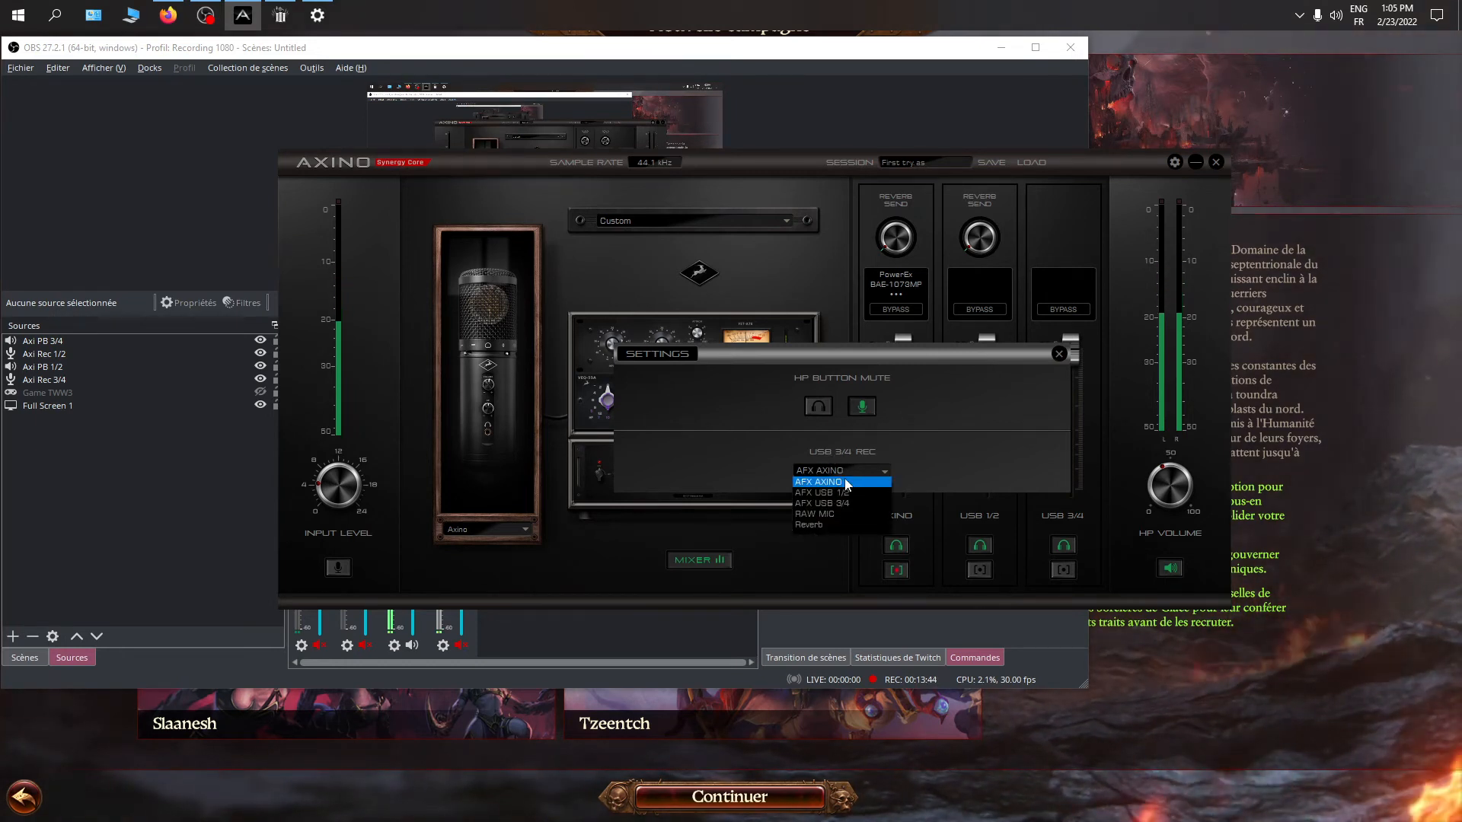
{"action": "left_click", "coordinate": [1059, 354]}
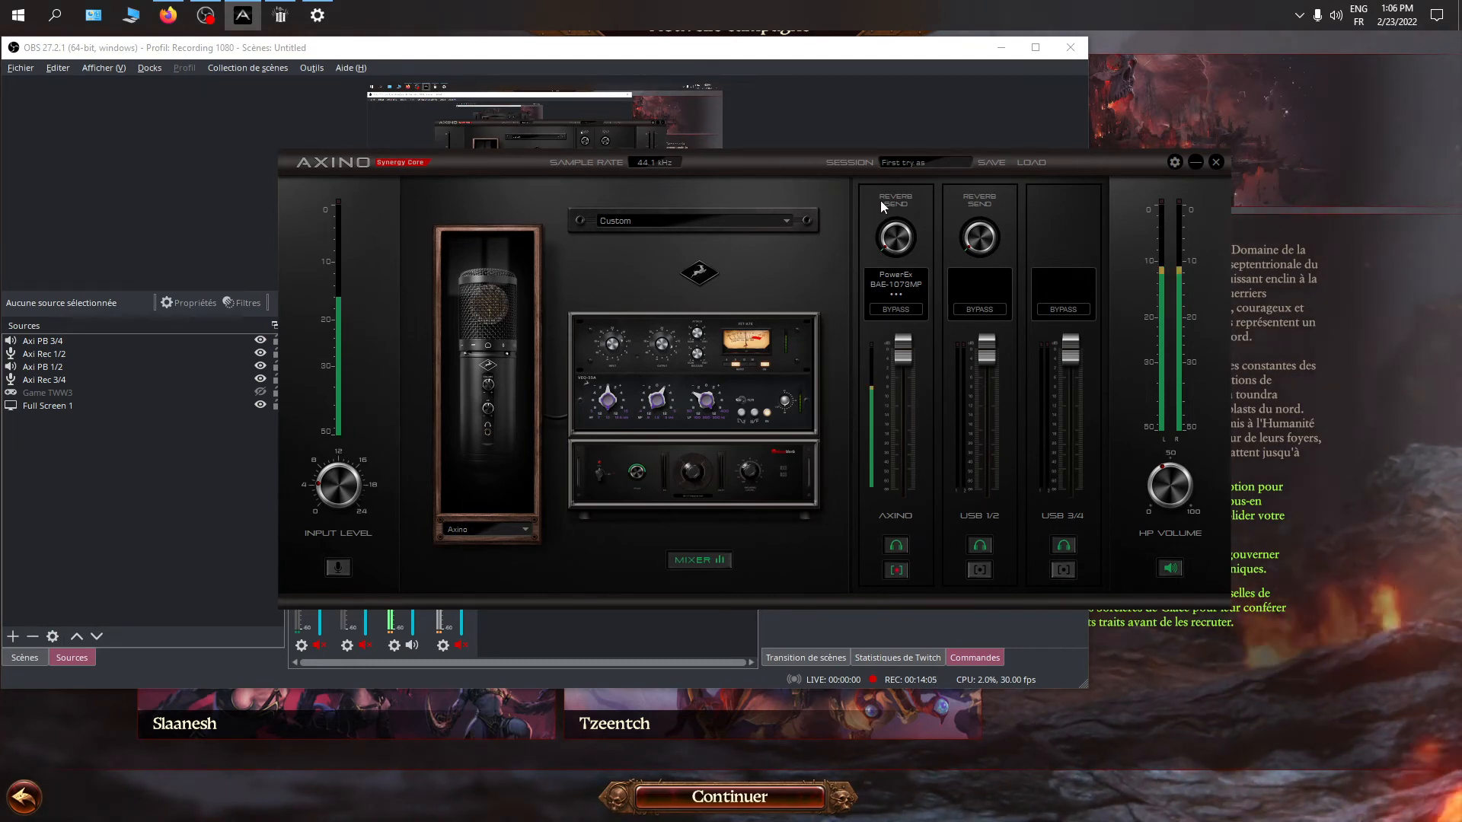
Bypass all effects in the AXINO channel's AFX chain, re-enable and close them, and try the channel's fader
{"action": "left_click", "coordinate": [906, 292]}
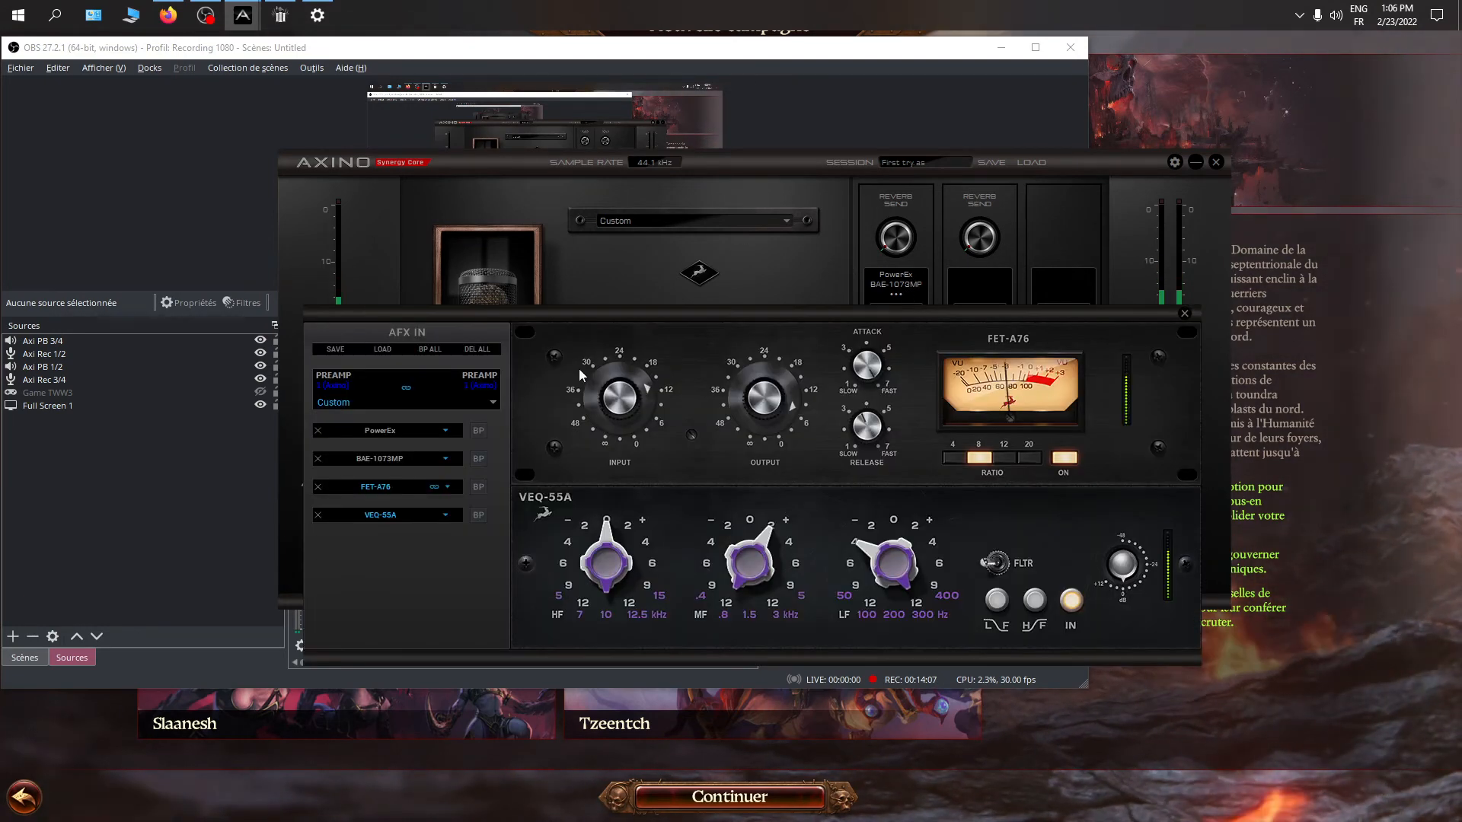
{"action": "left_click", "coordinate": [431, 350]}
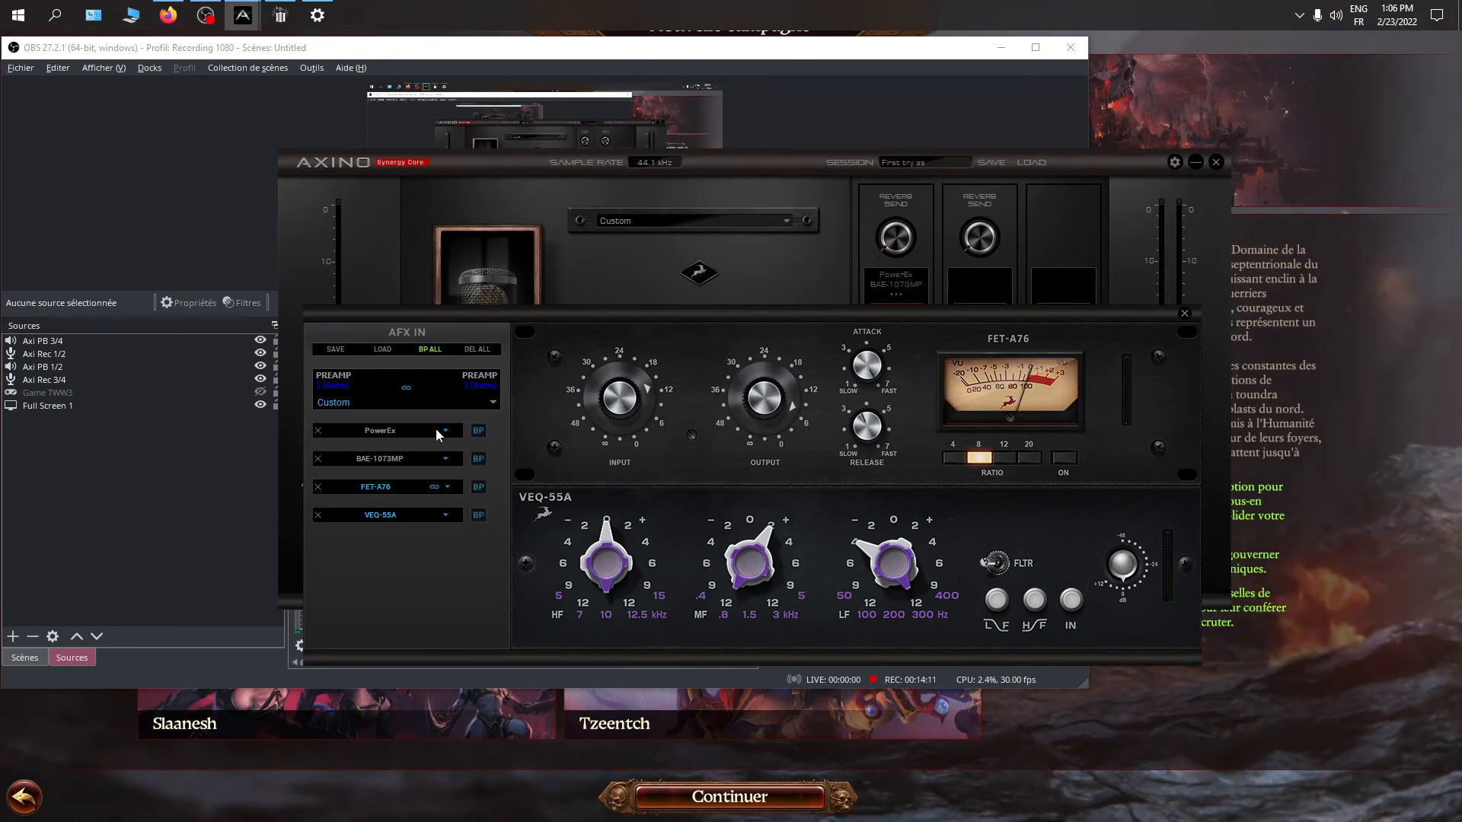
{"action": "left_click", "coordinate": [428, 349]}
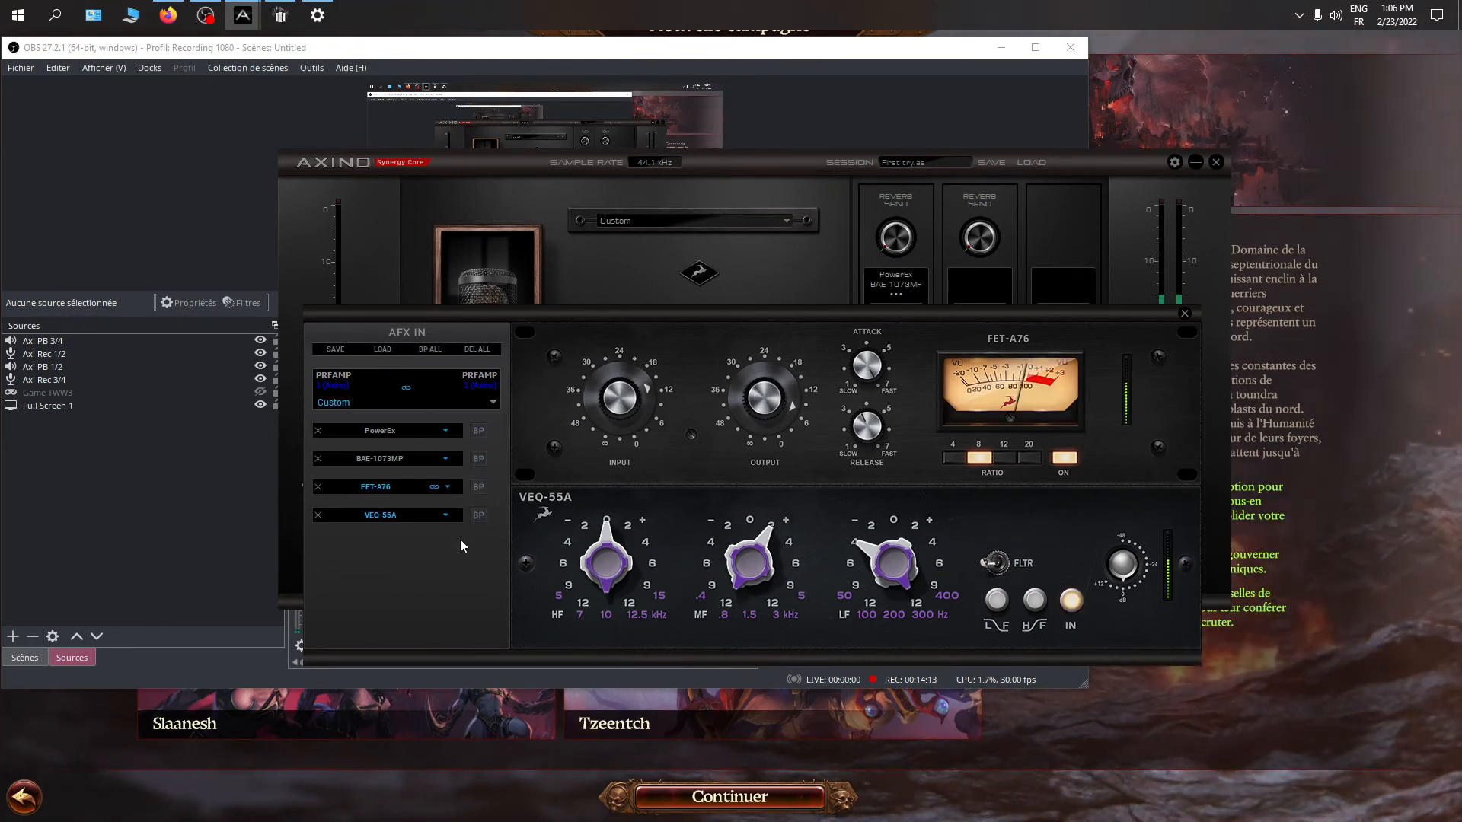
{"action": "left_click", "coordinate": [1184, 313]}
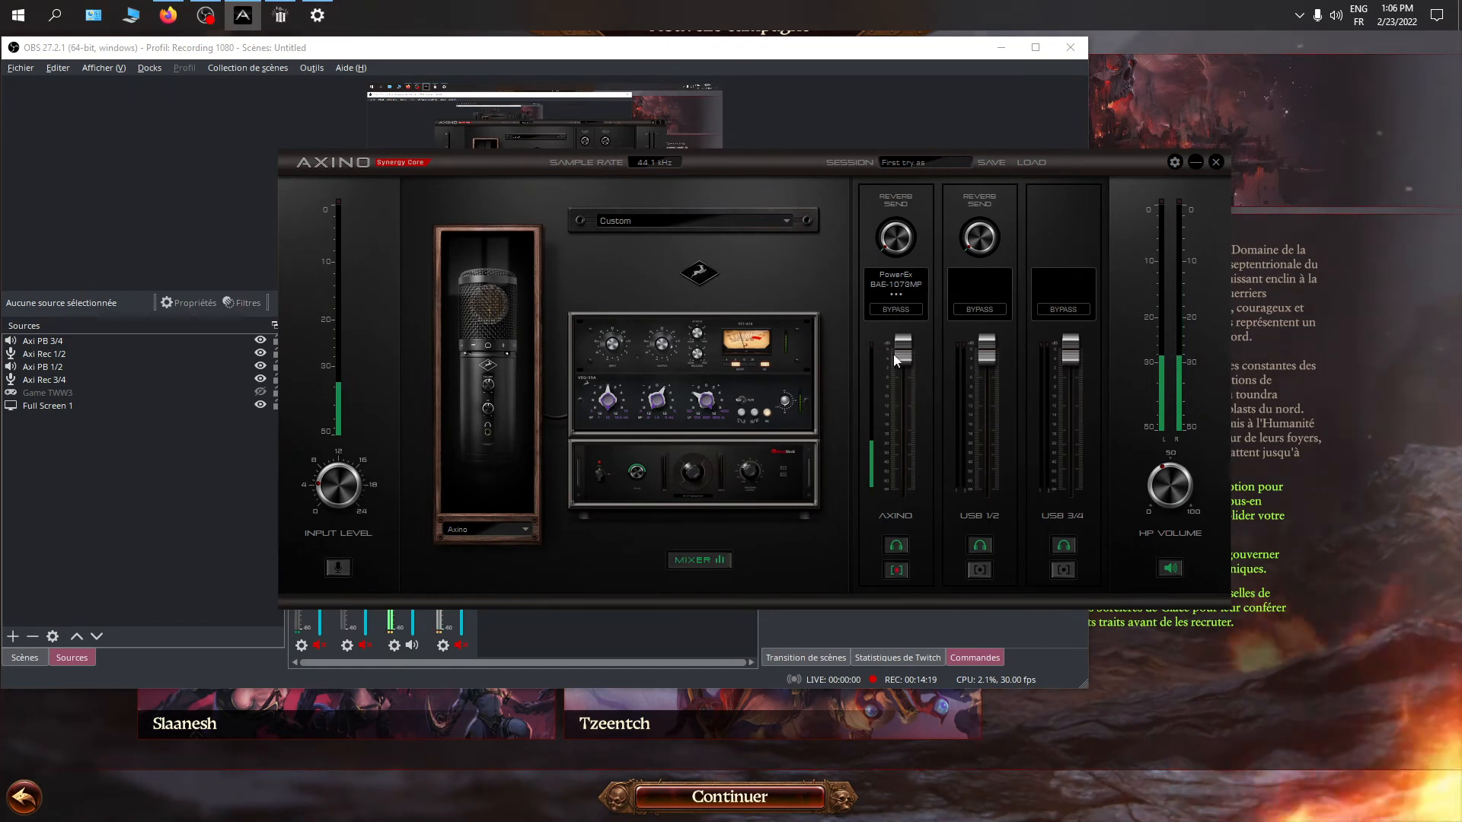
{"action": "mouse_move", "coordinate": [910, 355]}
{"action": "left_mouse_down"}
{"action": "mouse_move", "coordinate": [907, 404]}
{"action": "mouse_move", "coordinate": [906, 360]}
{"action": "left_mouse_up"}
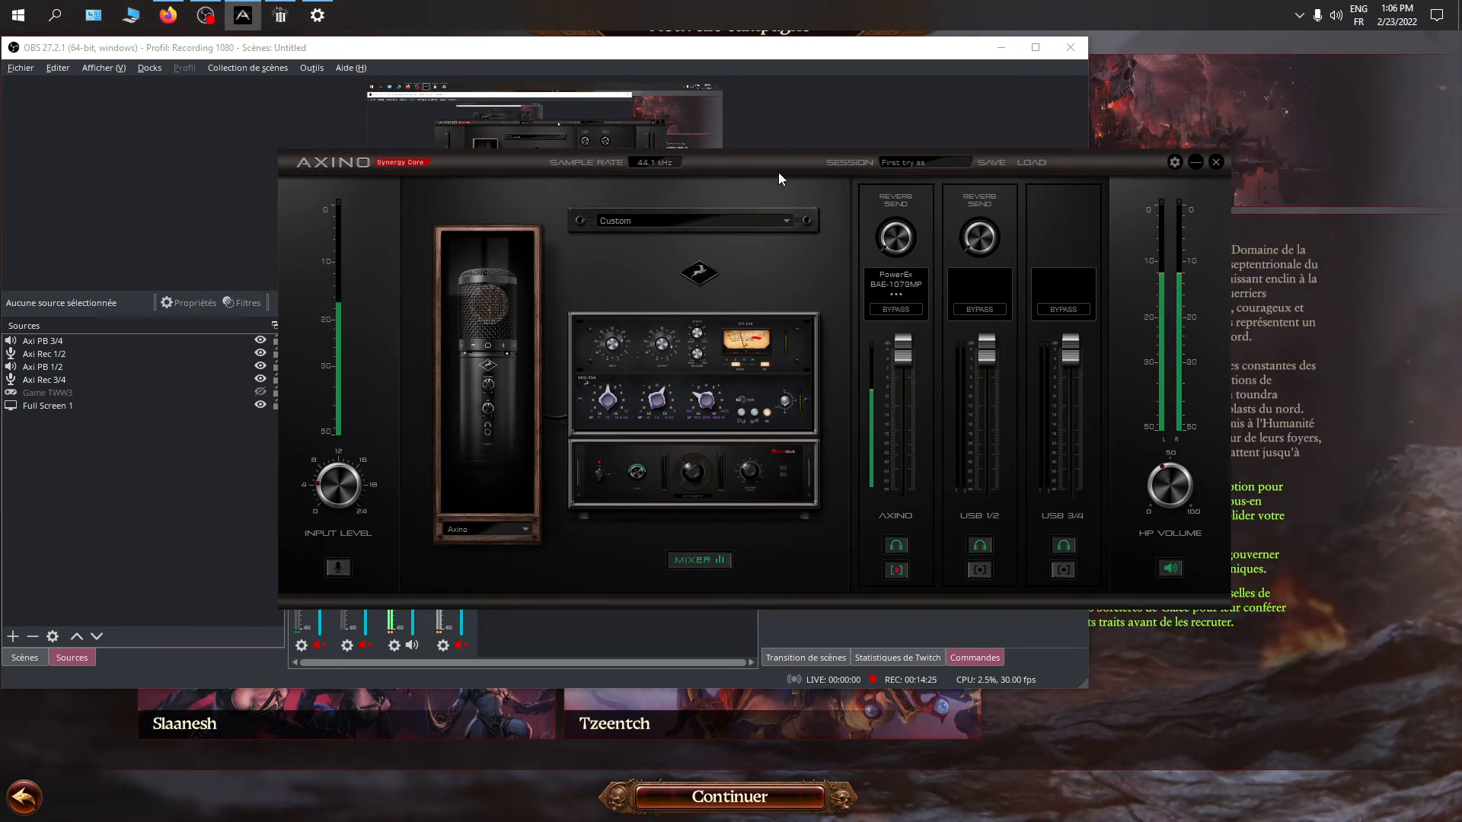
Move the Axino panel clear of the OBS audio mixer, unmute Axi Rec 3/4, and mute Axi Rec 1/2
{"action": "left_click_drag", "start_coordinate": [783, 168], "coordinate": [977, 148]}
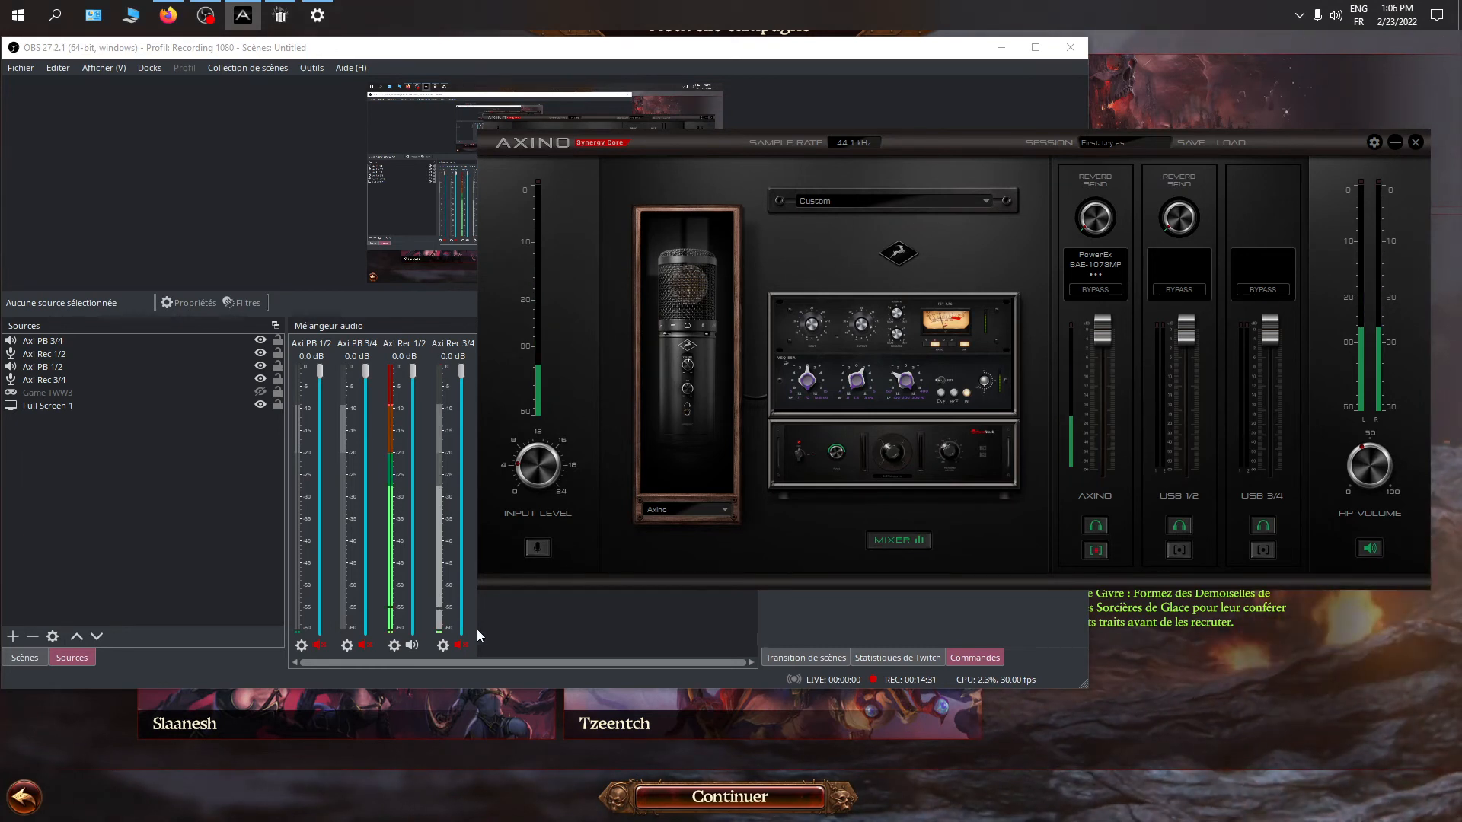
{"action": "left_click", "coordinate": [462, 646]}
{"action": "left_click", "coordinate": [417, 645]}
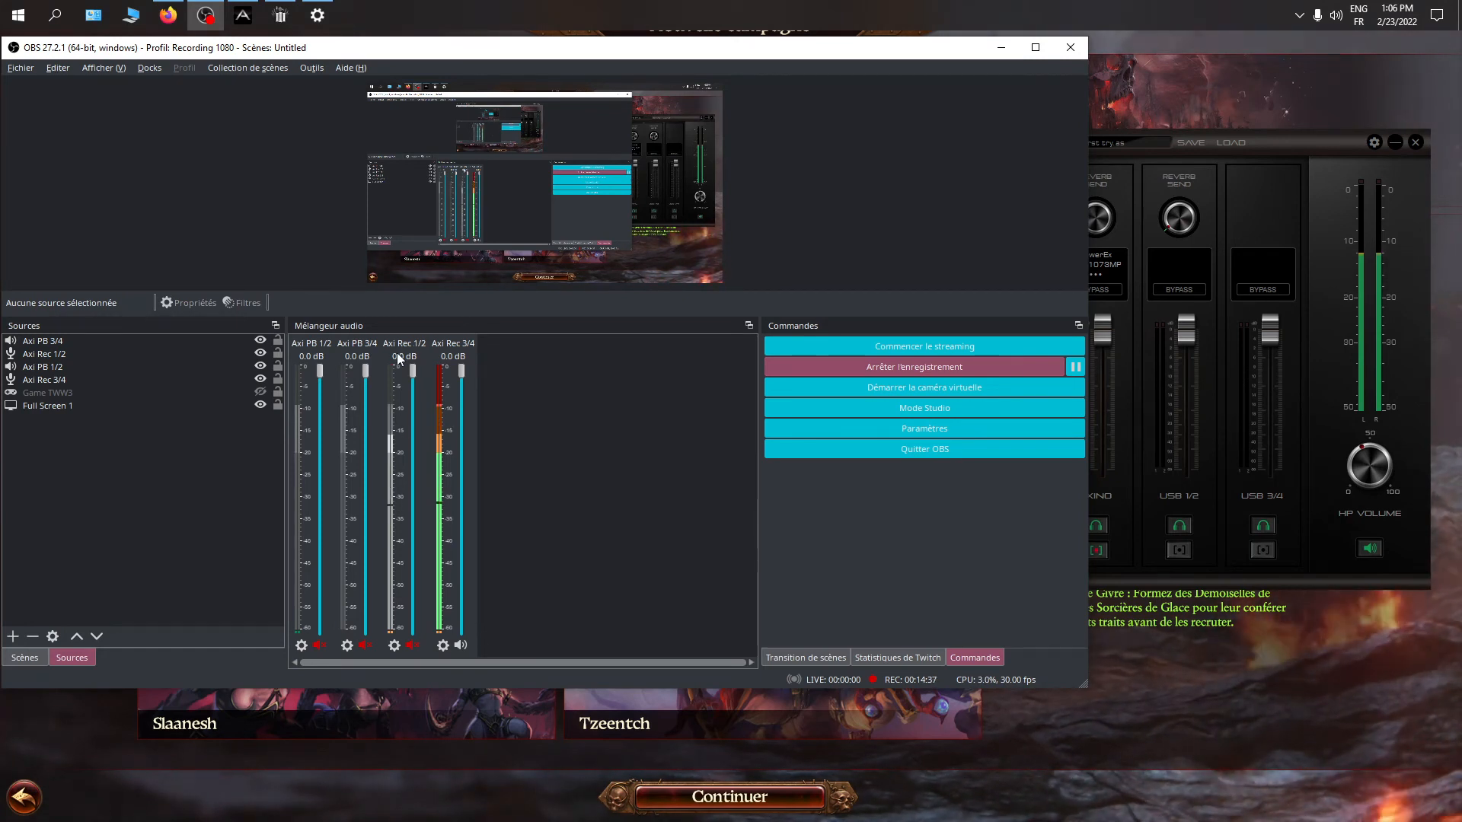
Bring the Axino mixer forward, try the AXINO channel's fader, and toggle its effects bypass on and off
{"action": "left_click", "coordinate": [1250, 206]}
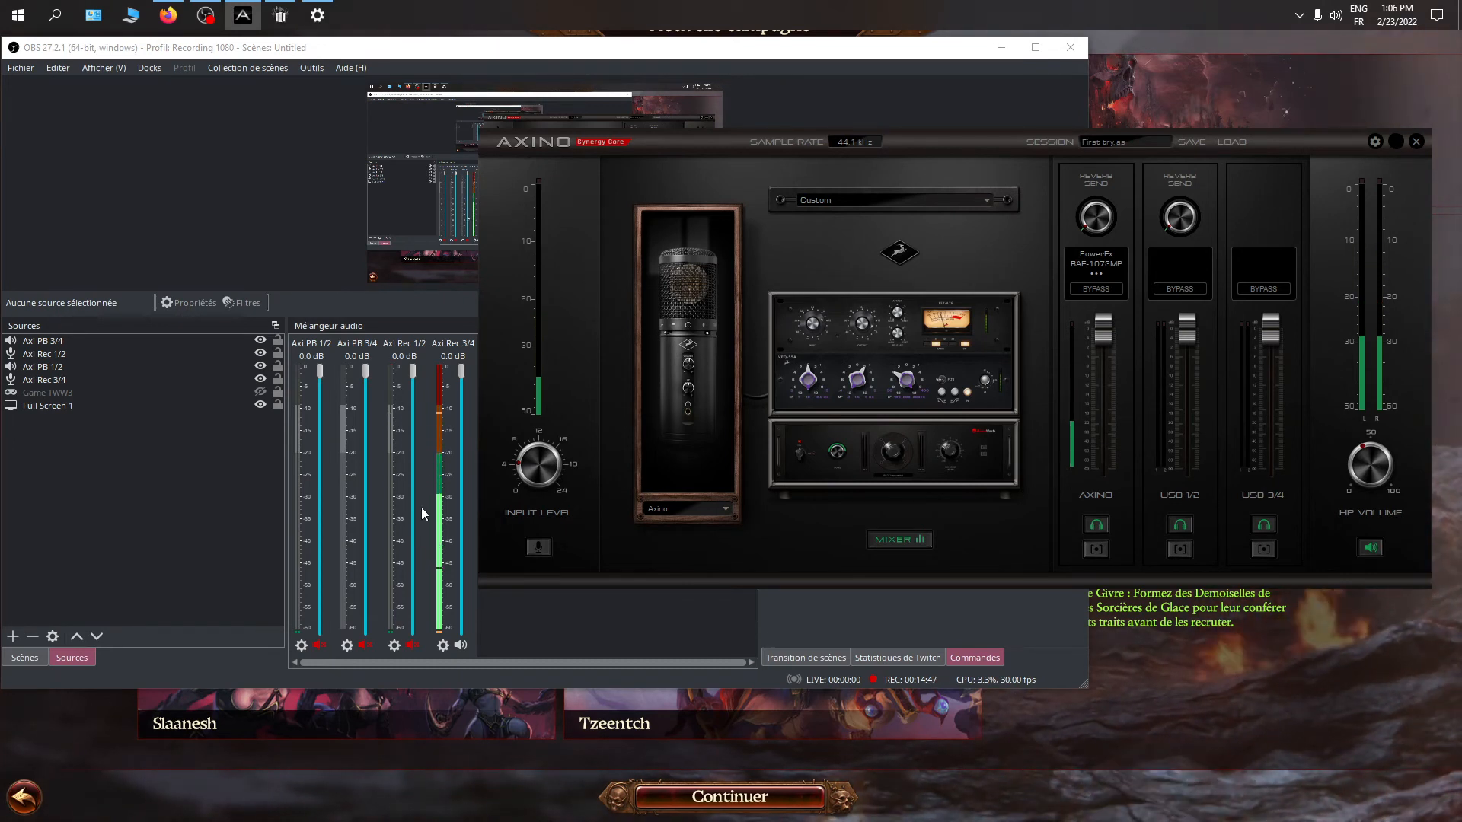
{"action": "mouse_move", "coordinate": [981, 141]}
{"action": "left_mouse_down"}
{"action": "mouse_move", "coordinate": [962, 149]}
{"action": "mouse_move", "coordinate": [982, 160]}
{"action": "left_mouse_up"}
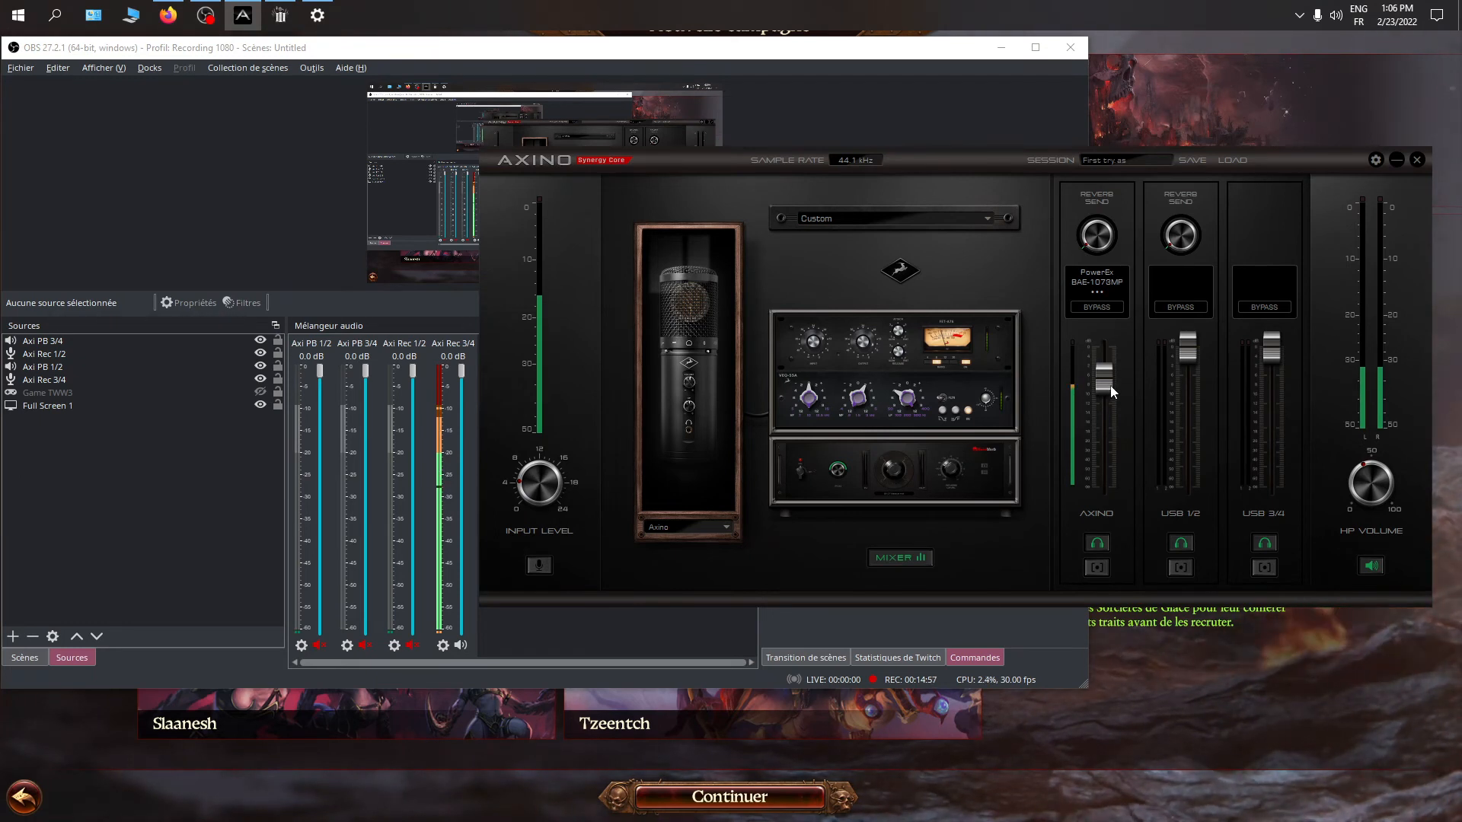
{"action": "left_click_drag", "start_coordinate": [1104, 384], "coordinate": [1103, 357]}
{"action": "left_click", "coordinate": [1099, 309]}
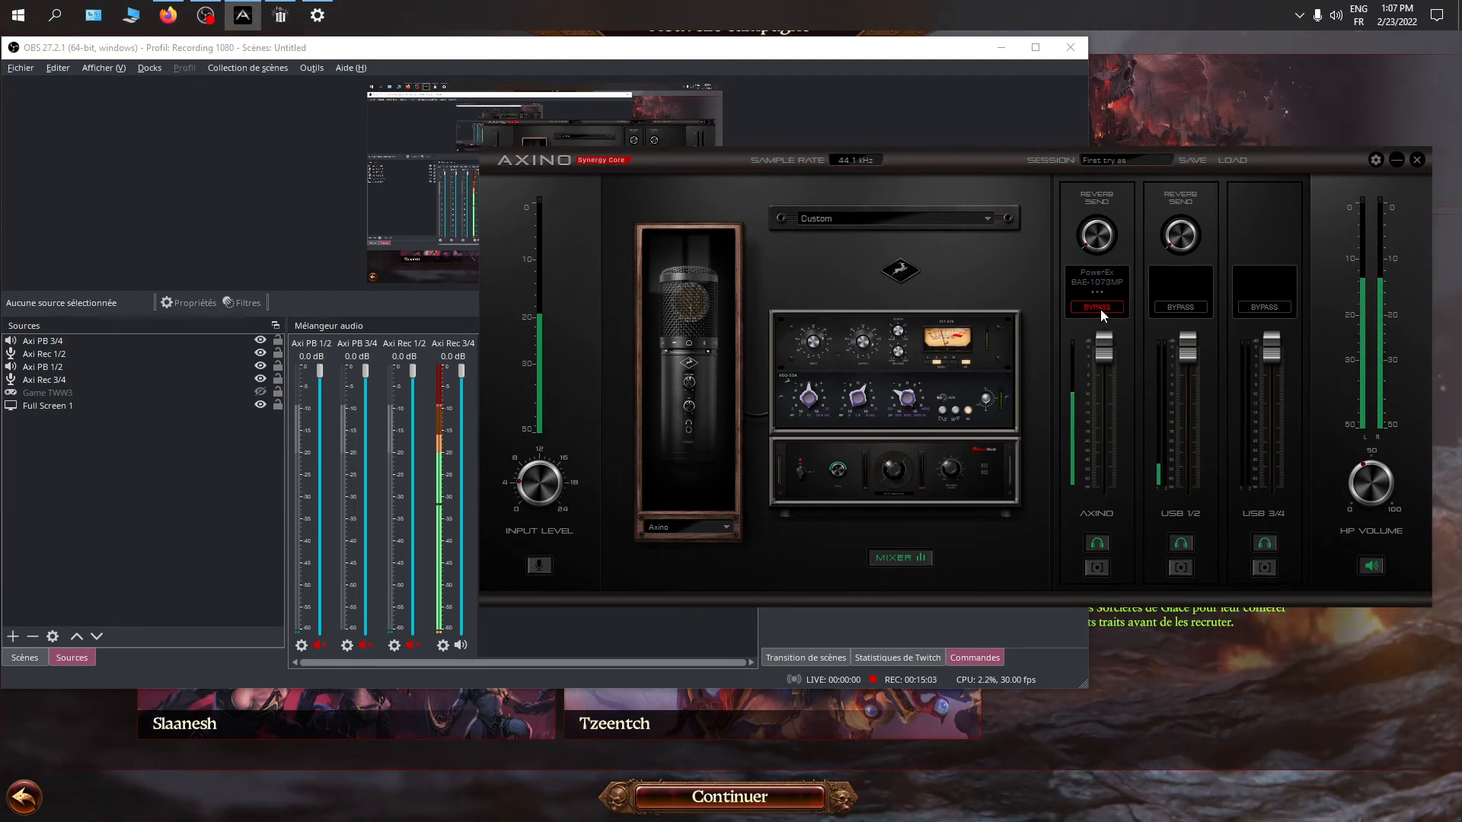
{"action": "left_click", "coordinate": [1099, 309]}
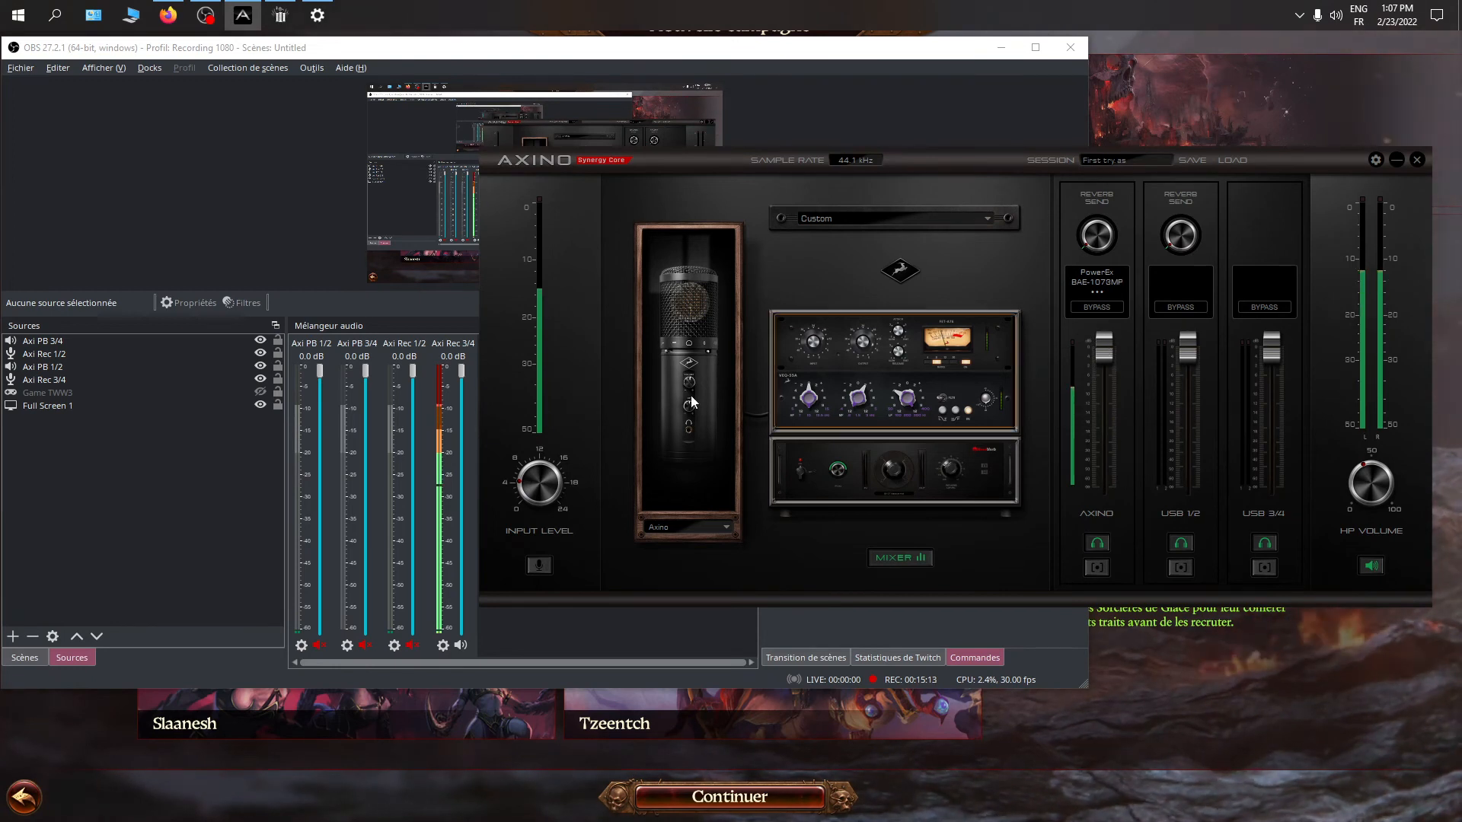
Examine the Axi Rec 3/4 fader and level in OBS, comparing them with the Axino mixer
{"action": "left_click", "coordinate": [462, 372]}
{"action": "mouse_move", "coordinate": [462, 372]}
{"action": "left_mouse_down"}
{"action": "mouse_move", "coordinate": [461, 413]}
{"action": "mouse_move", "coordinate": [459, 354]}
{"action": "left_mouse_up"}
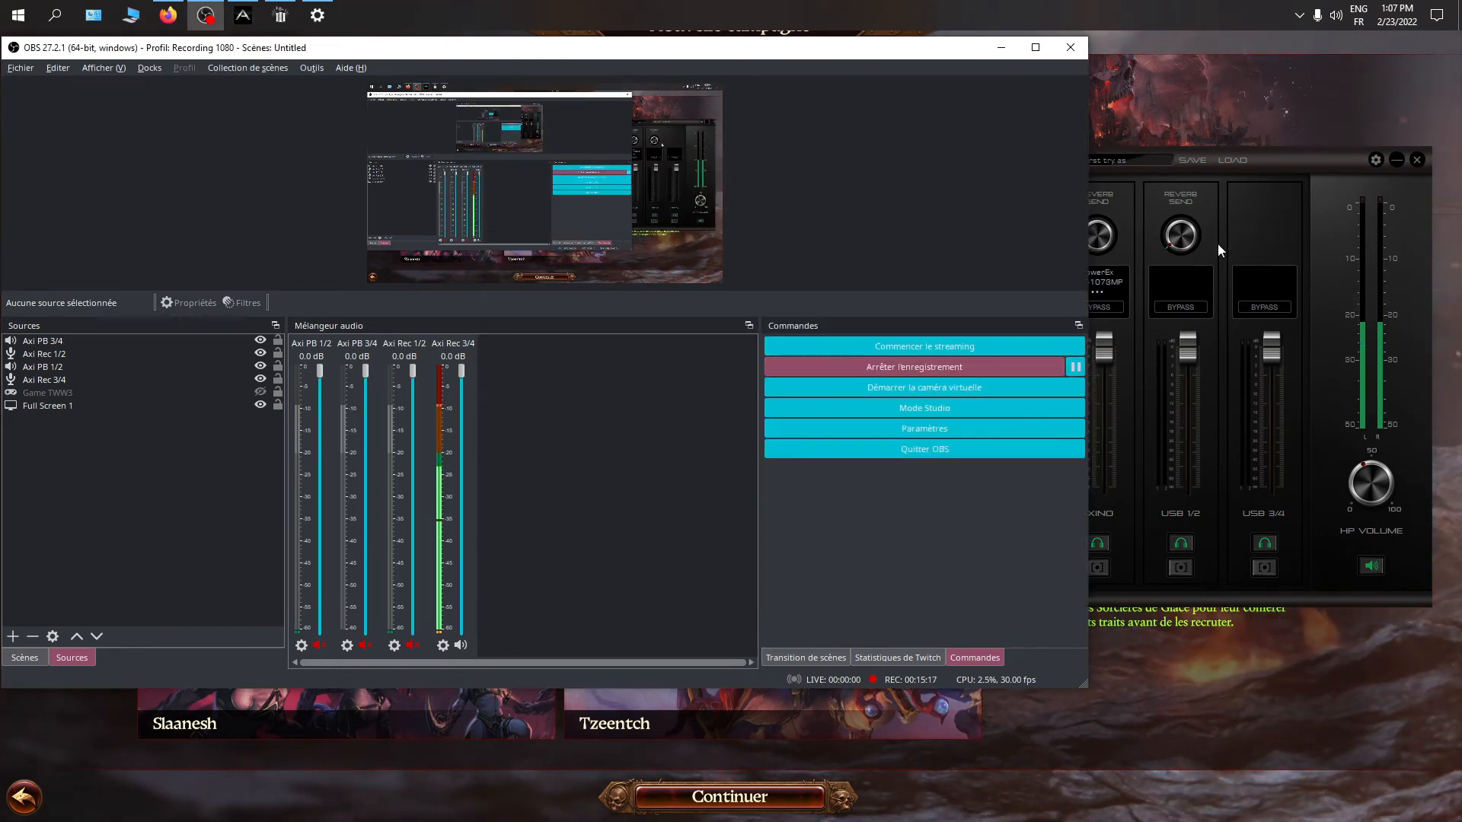
{"action": "left_click", "coordinate": [1264, 230]}
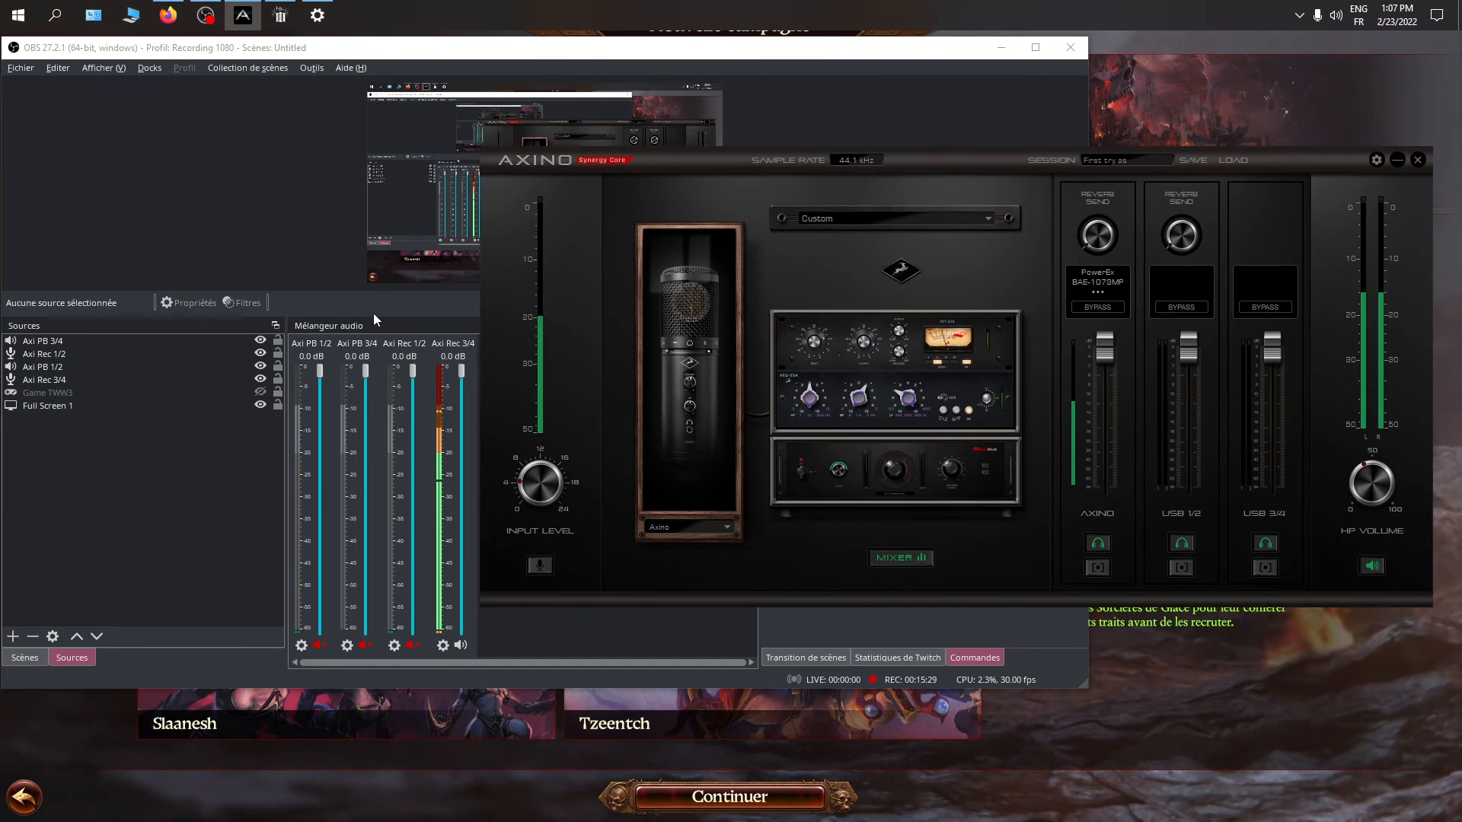
{"action": "left_click", "coordinate": [289, 367]}
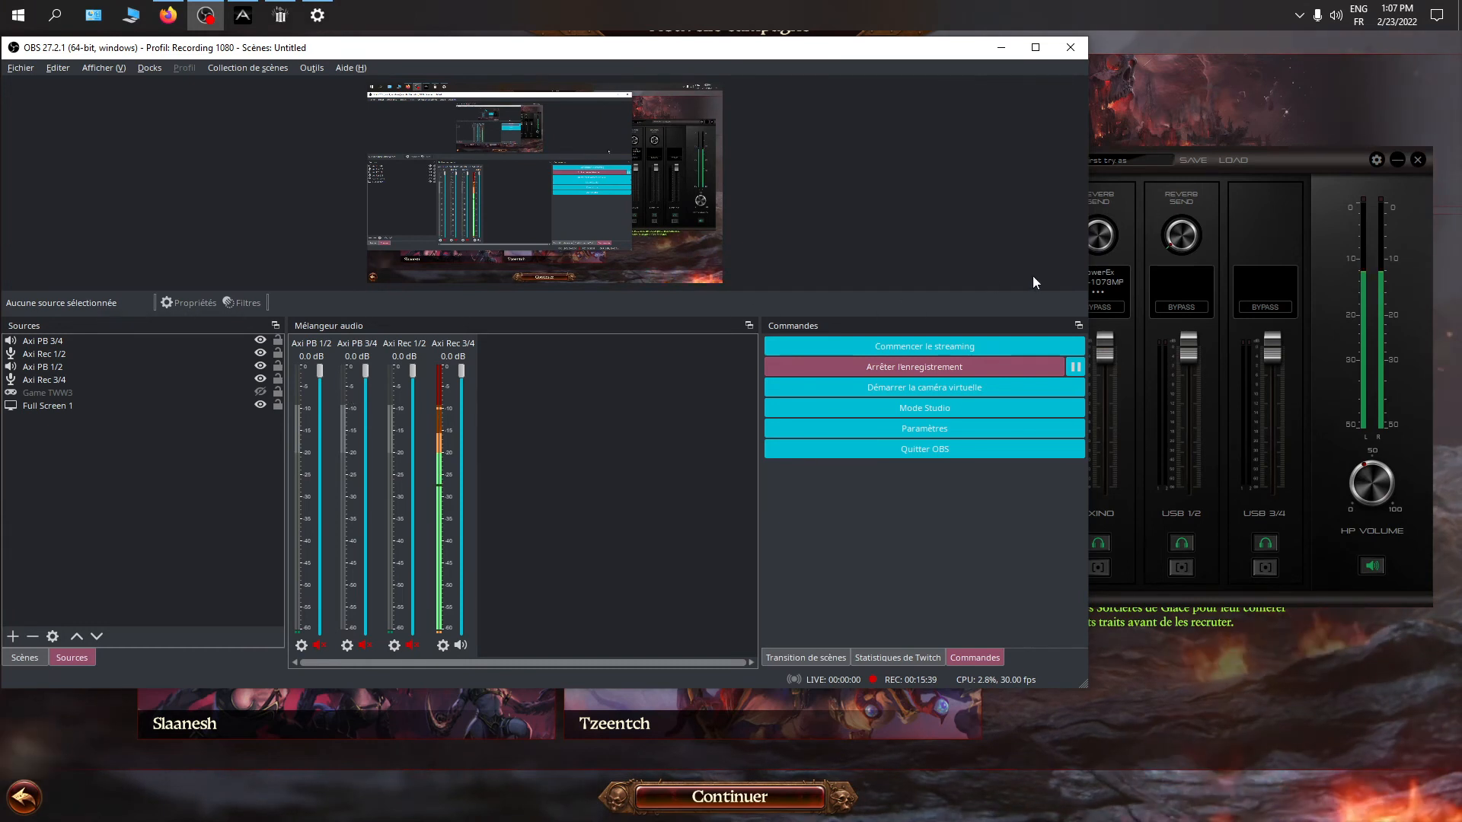
Try the USB 1/2 channel's fader in the Axino mixer, then open and close its empty effects slot
{"action": "left_click", "coordinate": [1202, 238]}
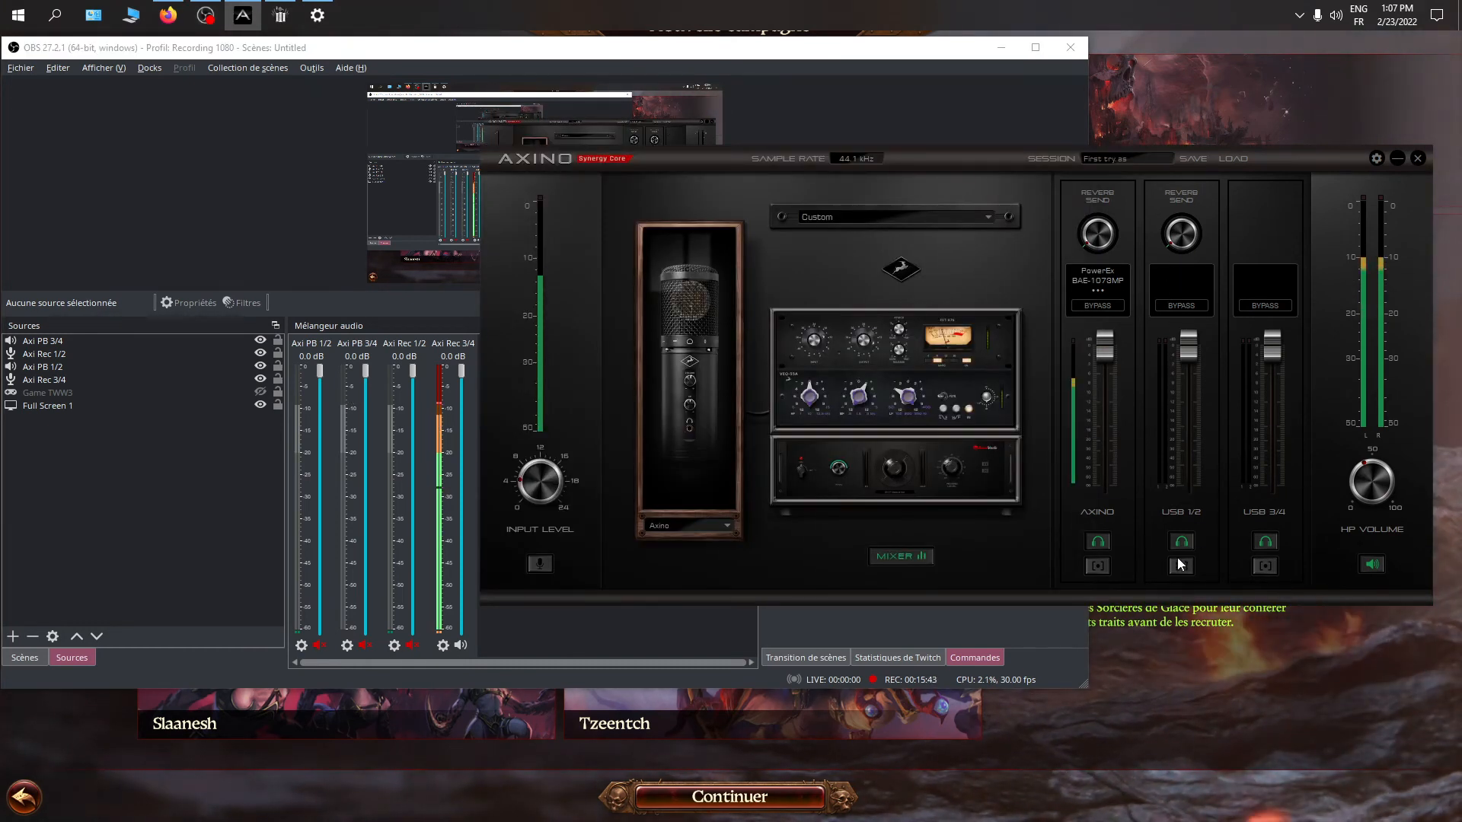
{"action": "left_click_drag", "start_coordinate": [1192, 343], "coordinate": [1195, 367]}
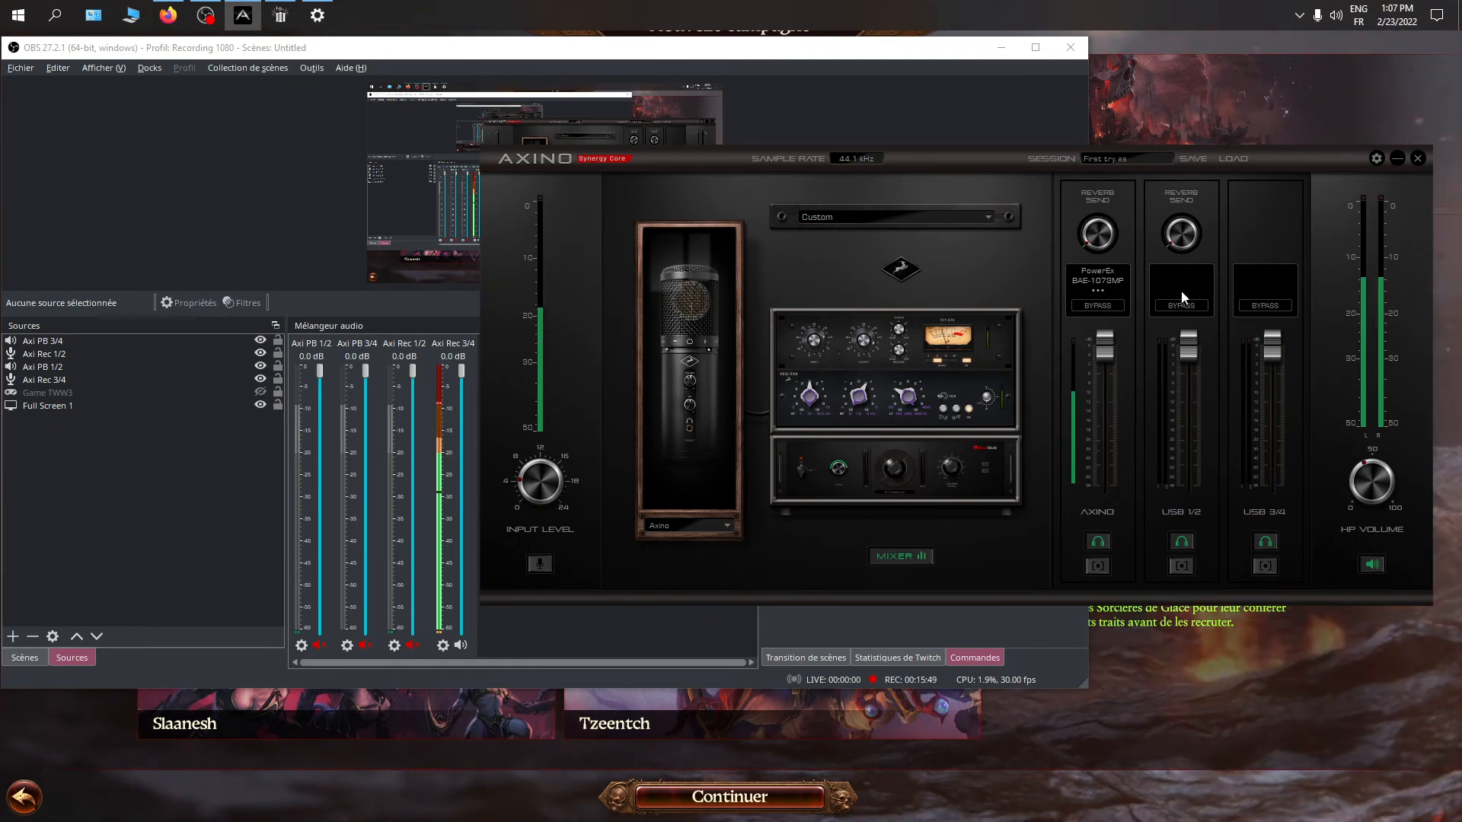
{"action": "left_click", "coordinate": [1180, 285]}
{"action": "left_click", "coordinate": [1163, 255]}
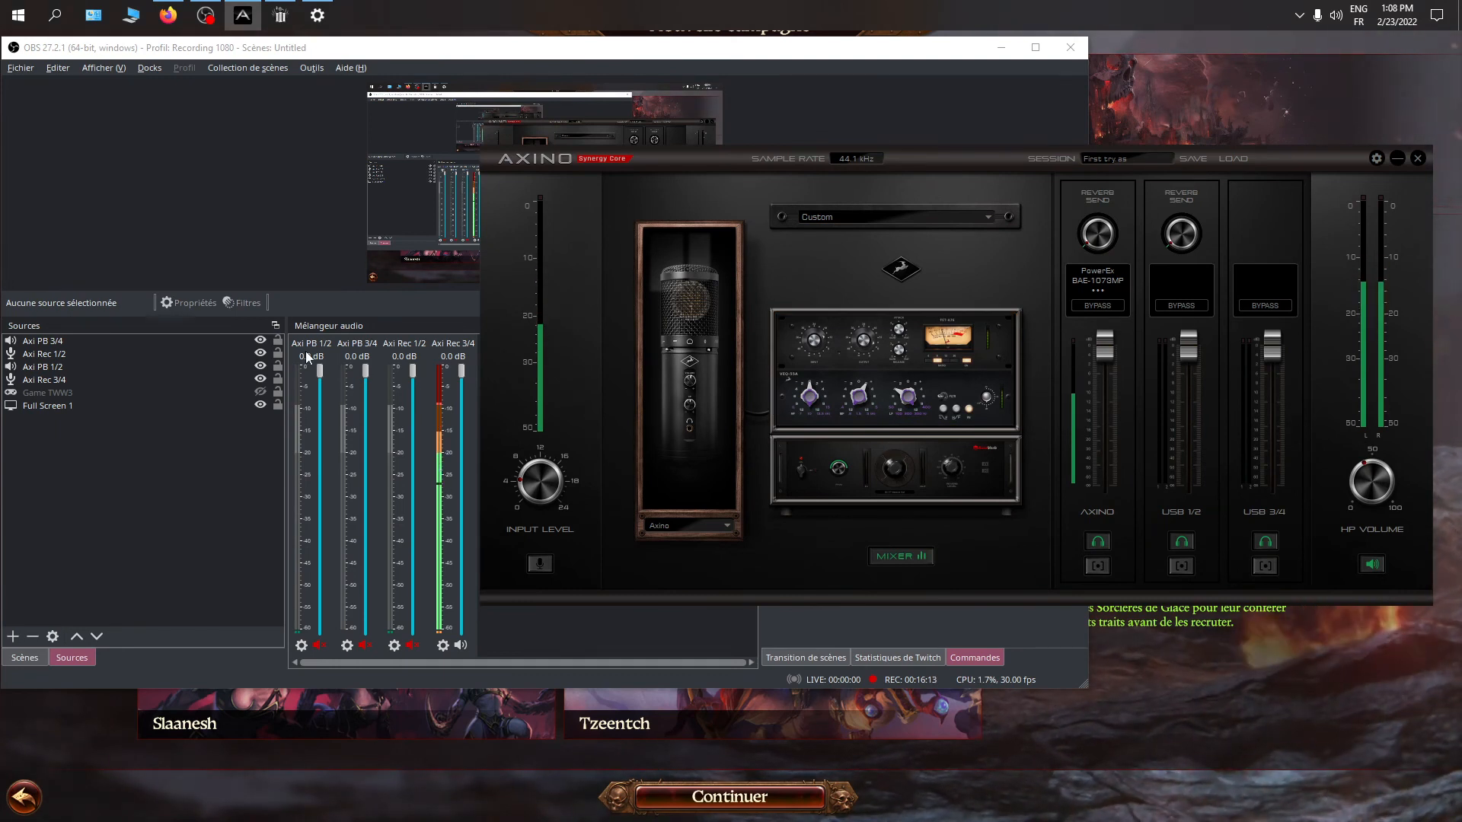
Unmute Axi PB 1/2 and Axi PB 3/4 in the OBS audio mixer
{"action": "left_click", "coordinate": [319, 645]}
{"action": "left_click", "coordinate": [364, 645]}
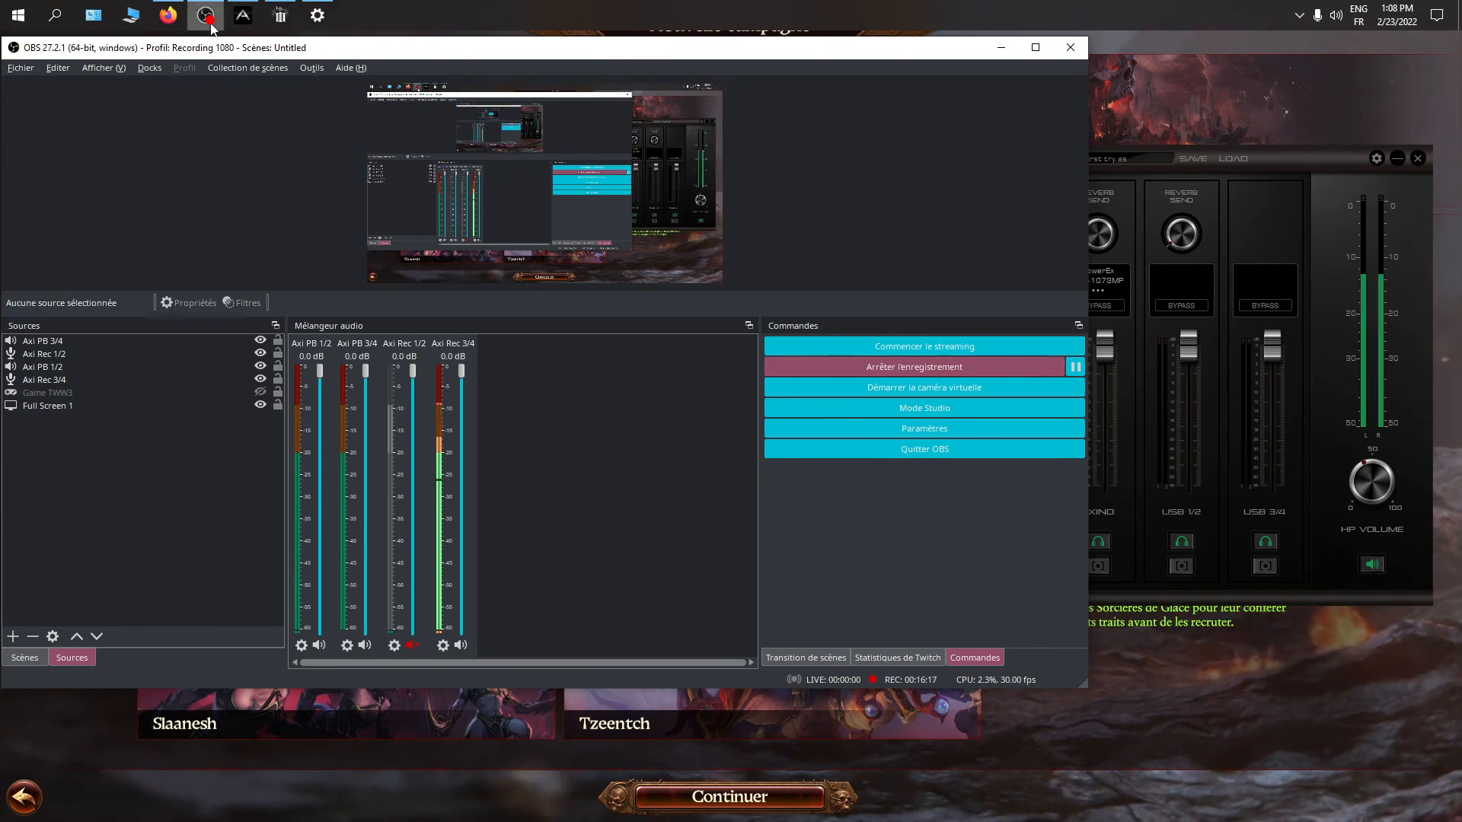
Bring Firefox up below the Axino mixer, keep Axi PB 3/4 muted in OBS, and play the YouTube video
{"action": "left_click", "coordinate": [166, 17]}
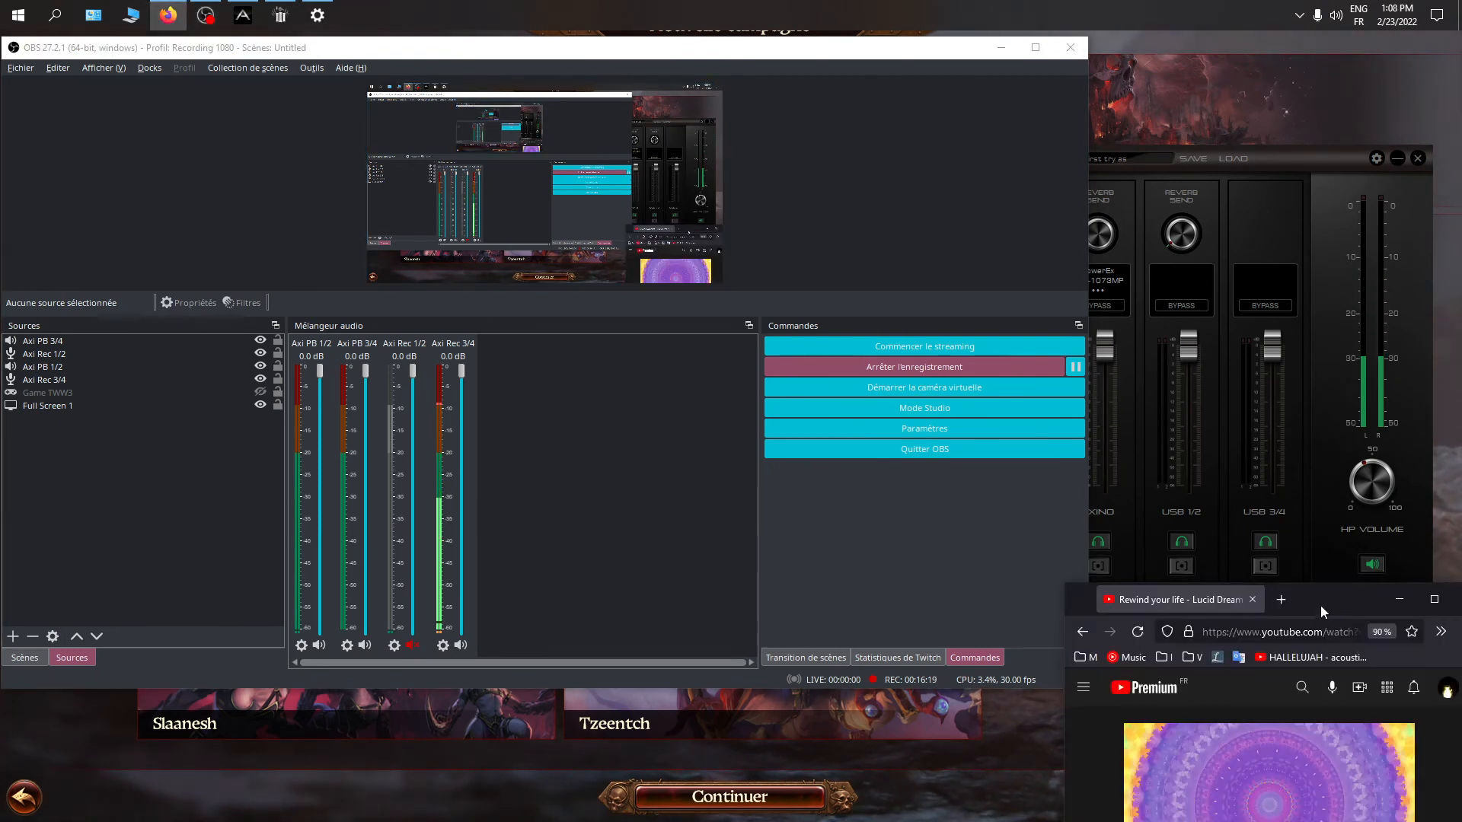
{"action": "left_click_drag", "start_coordinate": [1320, 606], "coordinate": [1321, 568]}
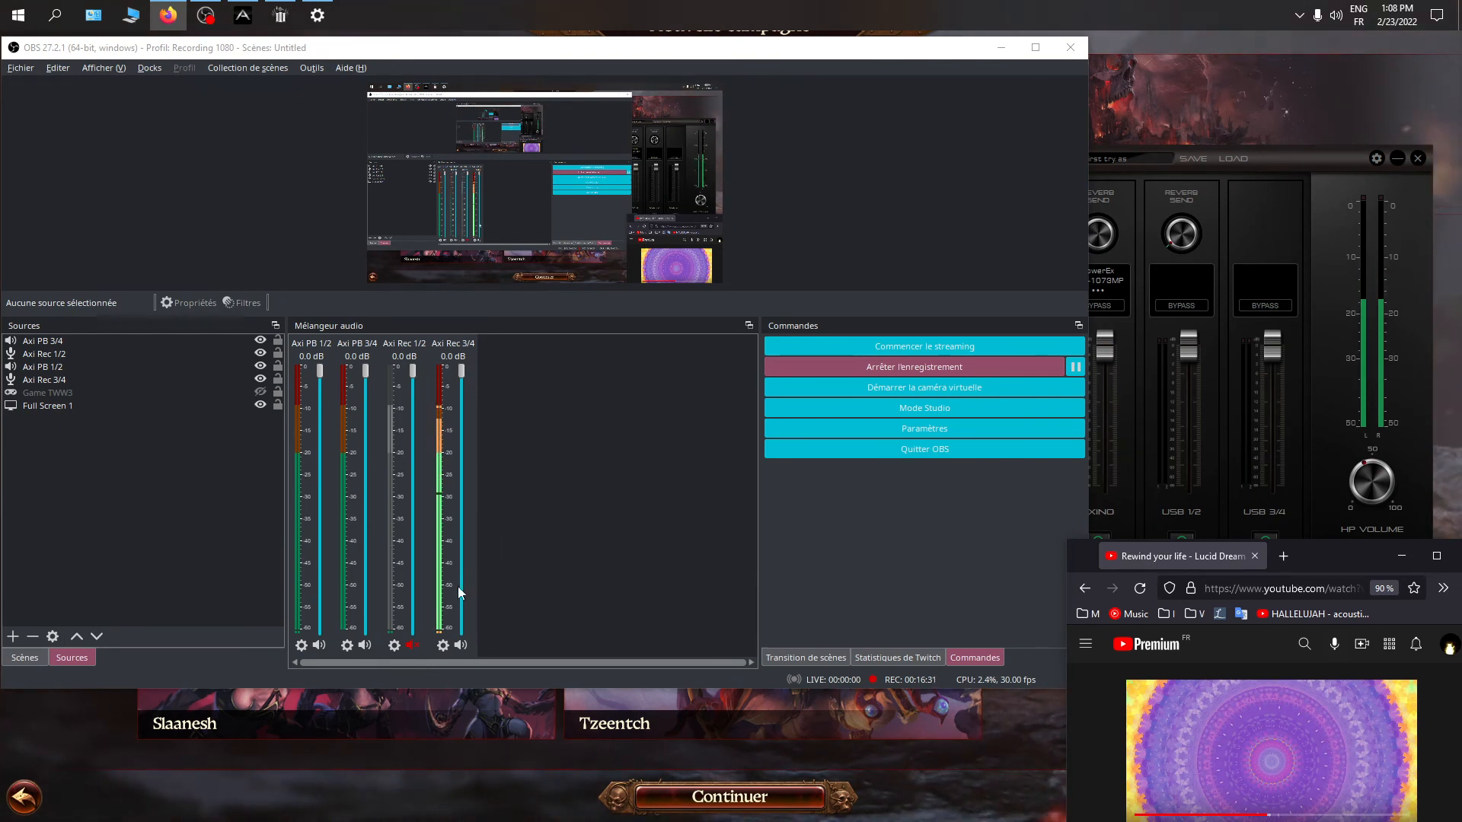
{"action": "left_click", "coordinate": [363, 646]}
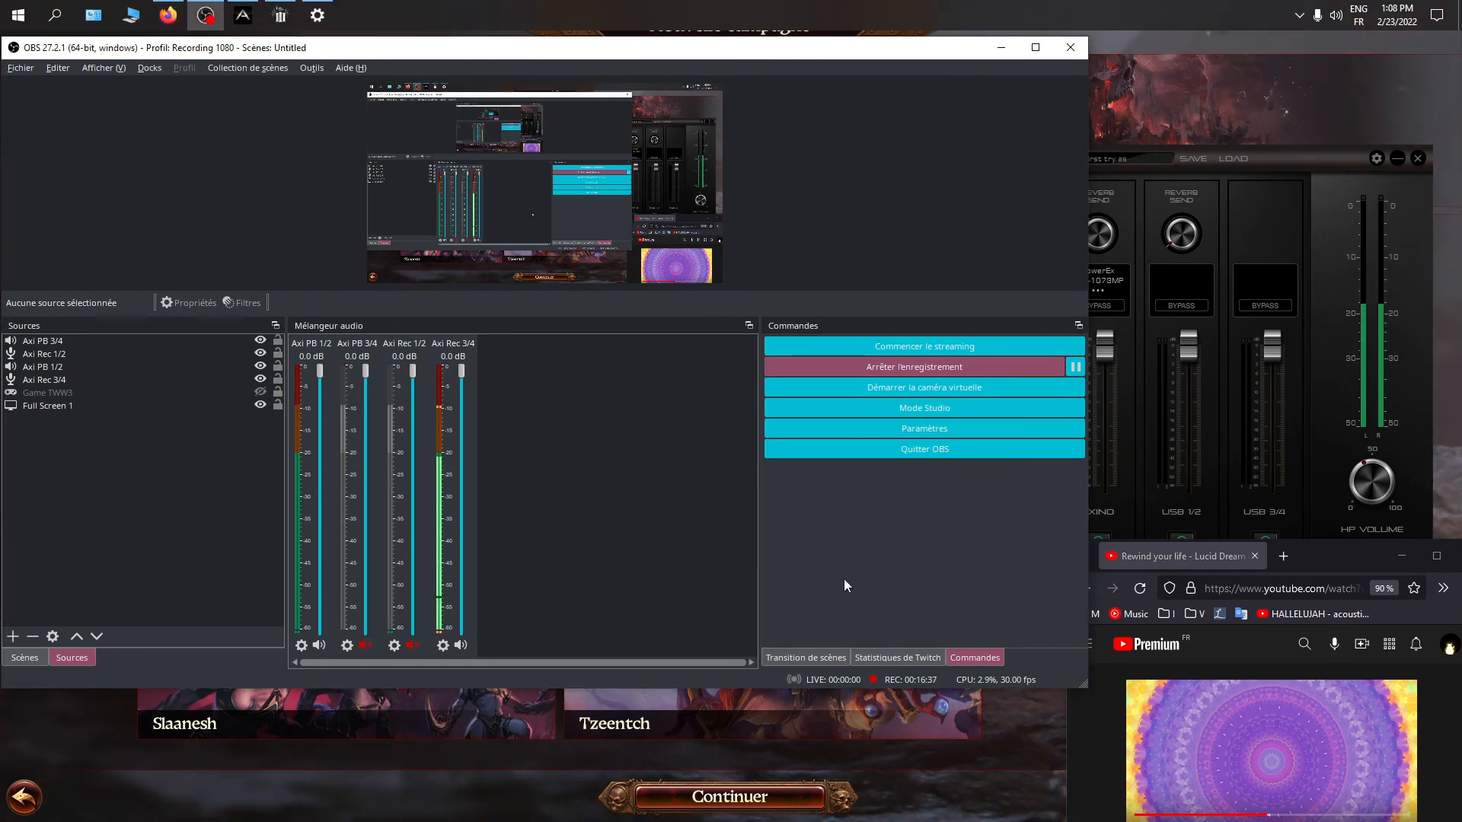
{"action": "left_click", "coordinate": [1287, 762]}
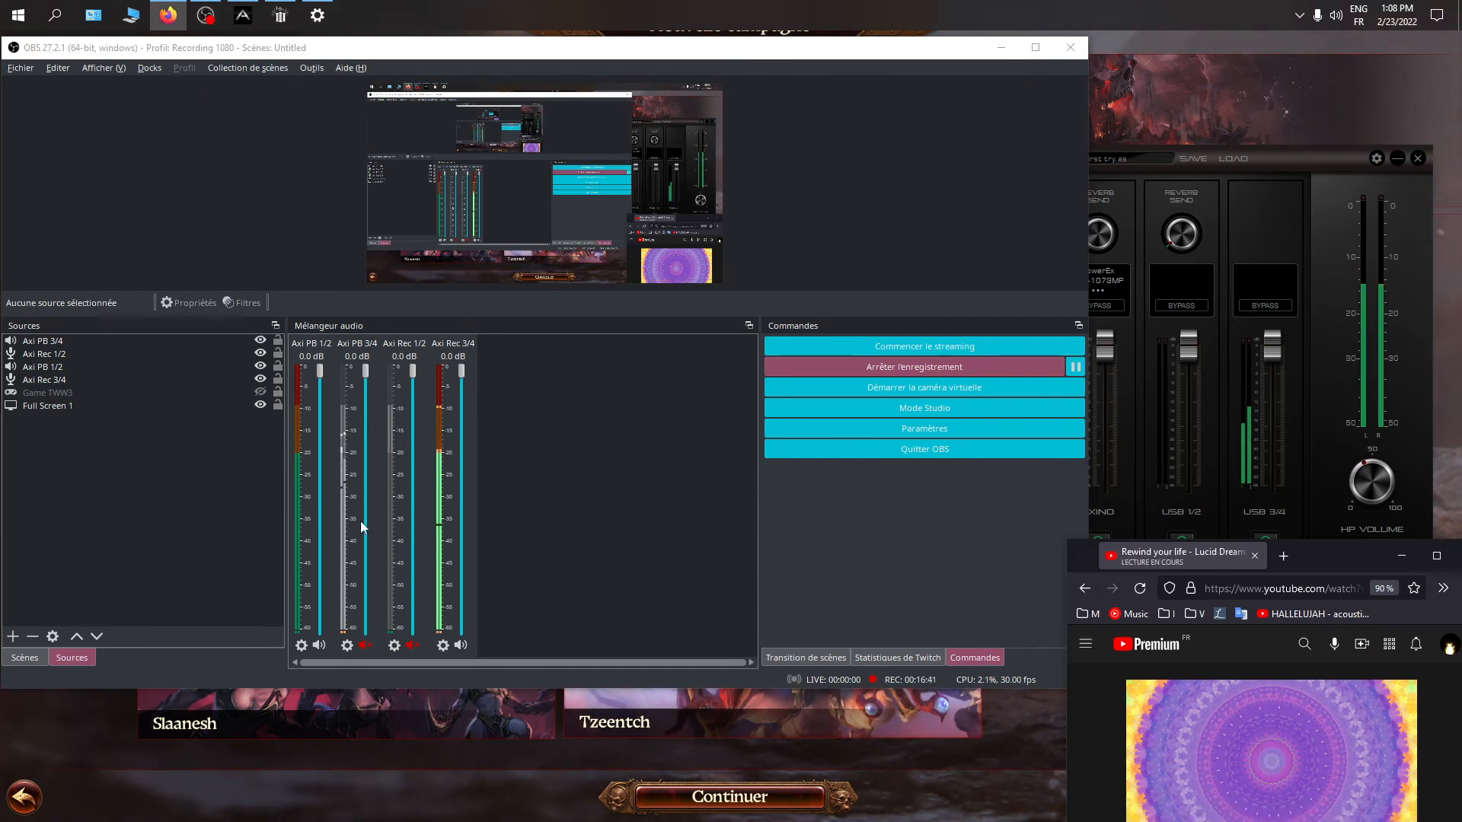
{"action": "left_click", "coordinate": [366, 648]}
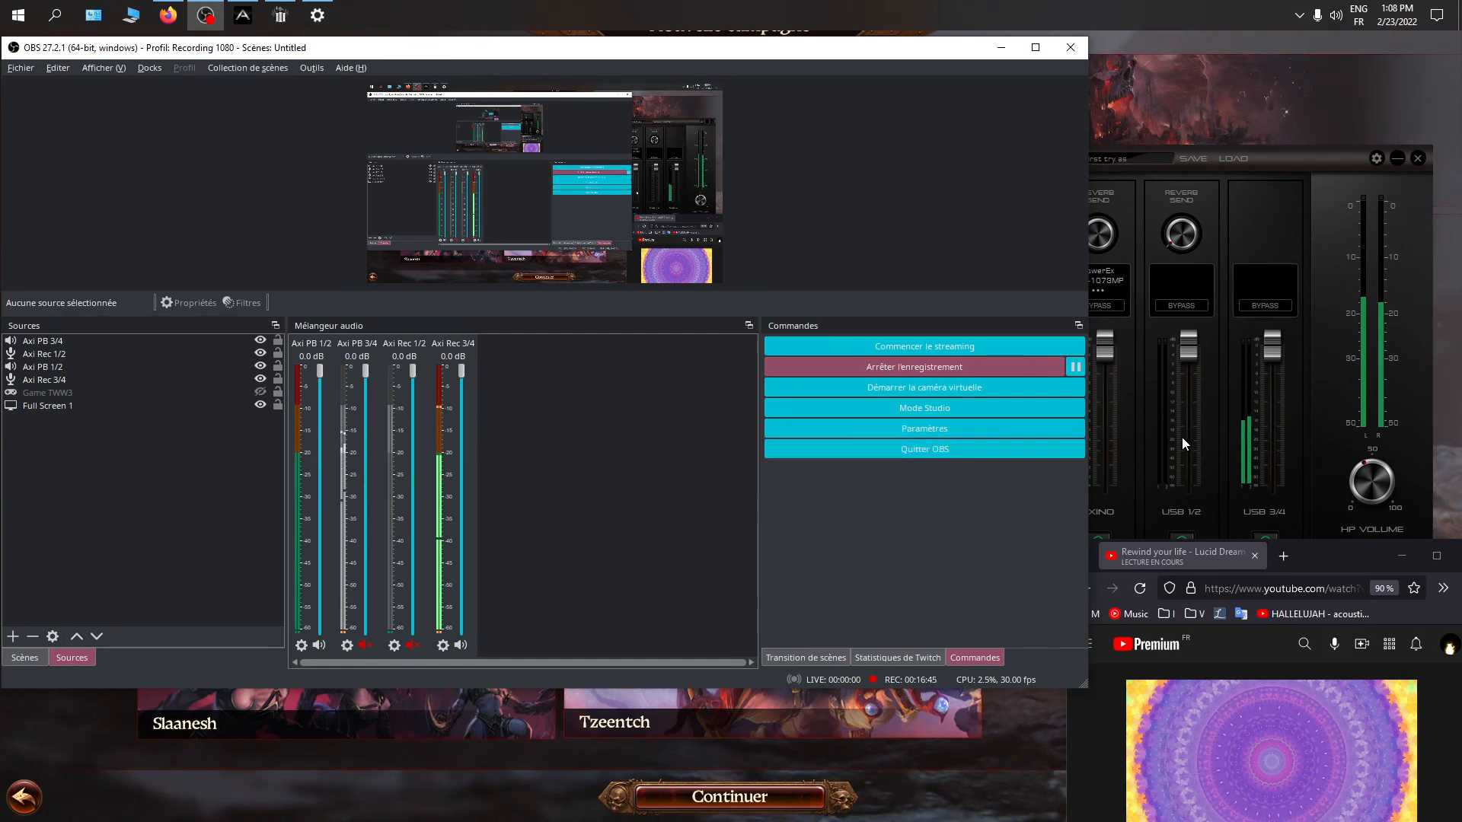
Lower the USB 3/4 channel's fader slightly in the Axino mixer and switch to the game
{"action": "left_click_drag", "start_coordinate": [1271, 346], "coordinate": [1270, 367]}
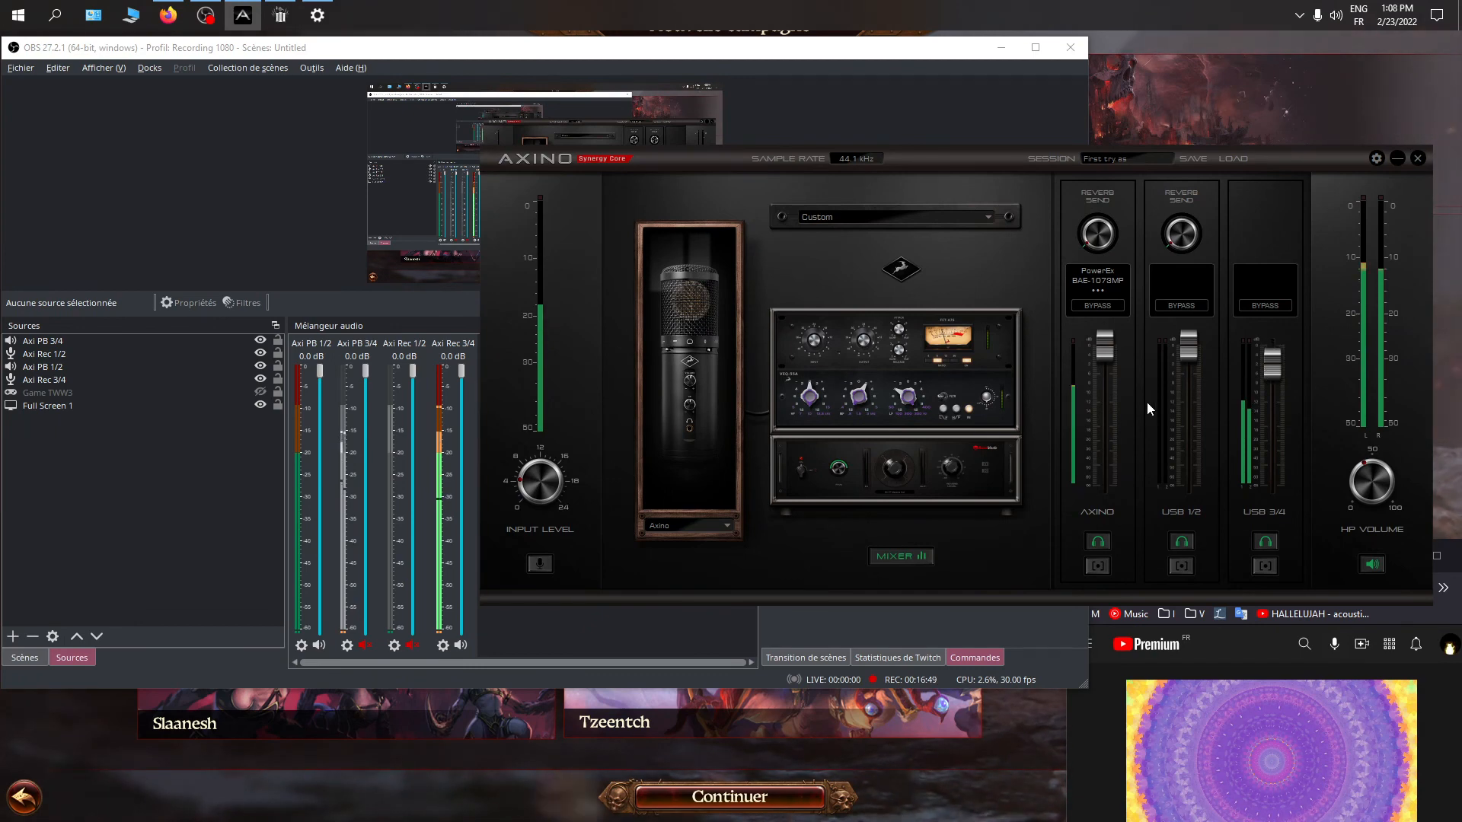
{"action": "left_click", "coordinate": [1184, 111]}
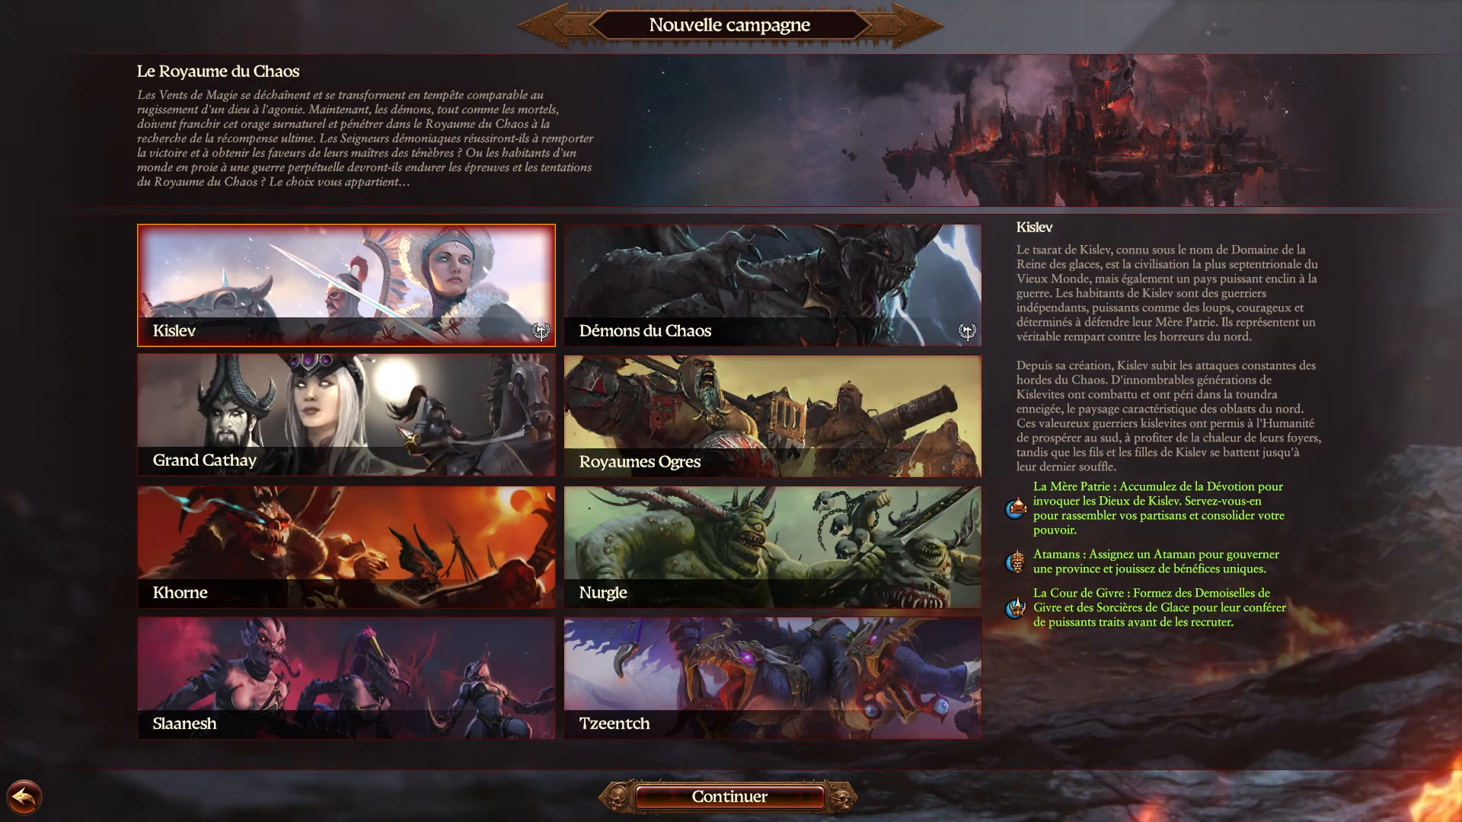
Bring OBS and the Axino mixer back over the game and raise the USB 3/4 fader to its maximum
{"action": "key", "text": "alt+Tab"}
{"action": "key", "text": "alt+Tab"}
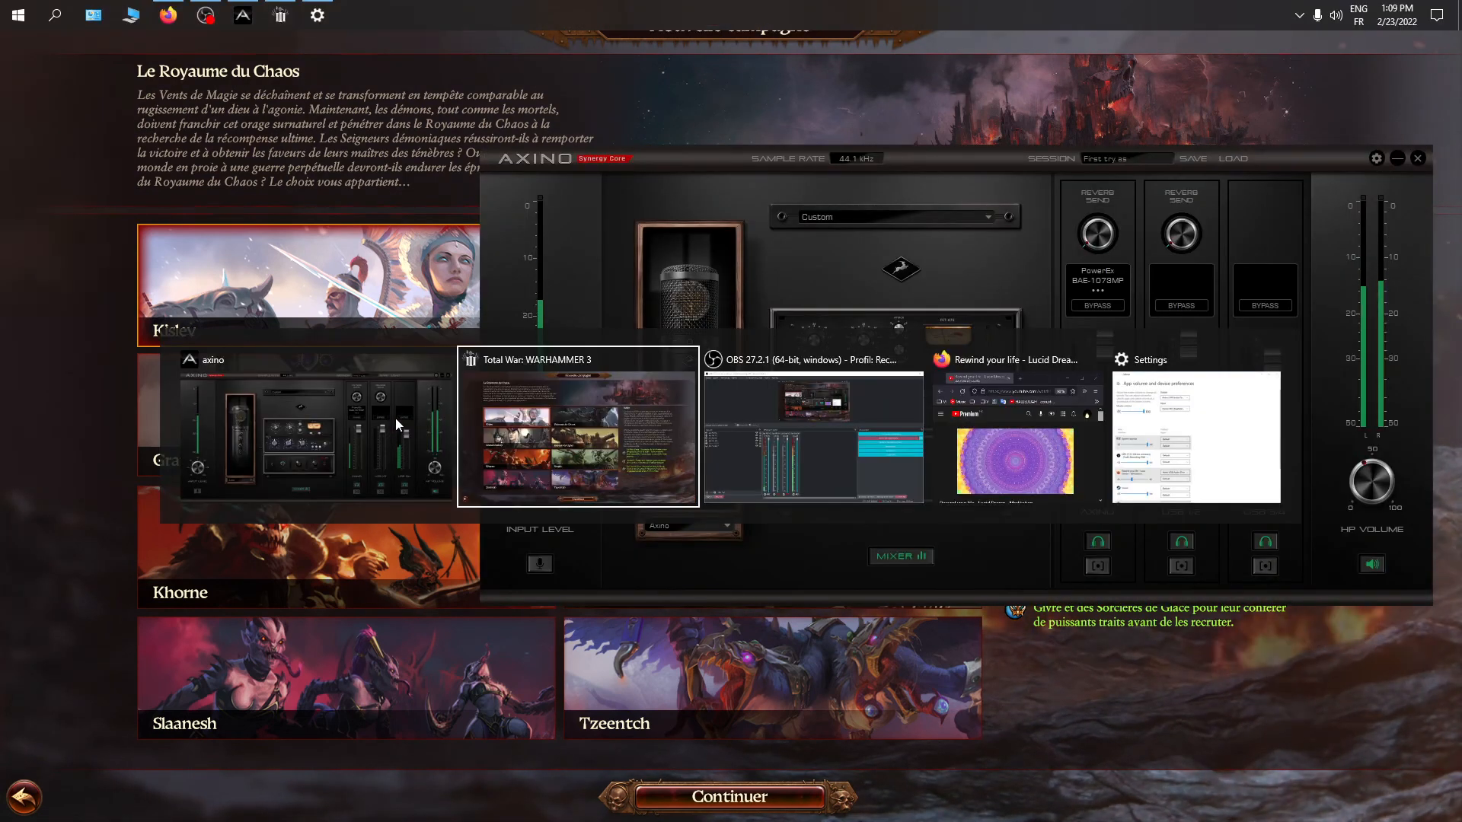
{"action": "key", "text": "alt+Tab"}
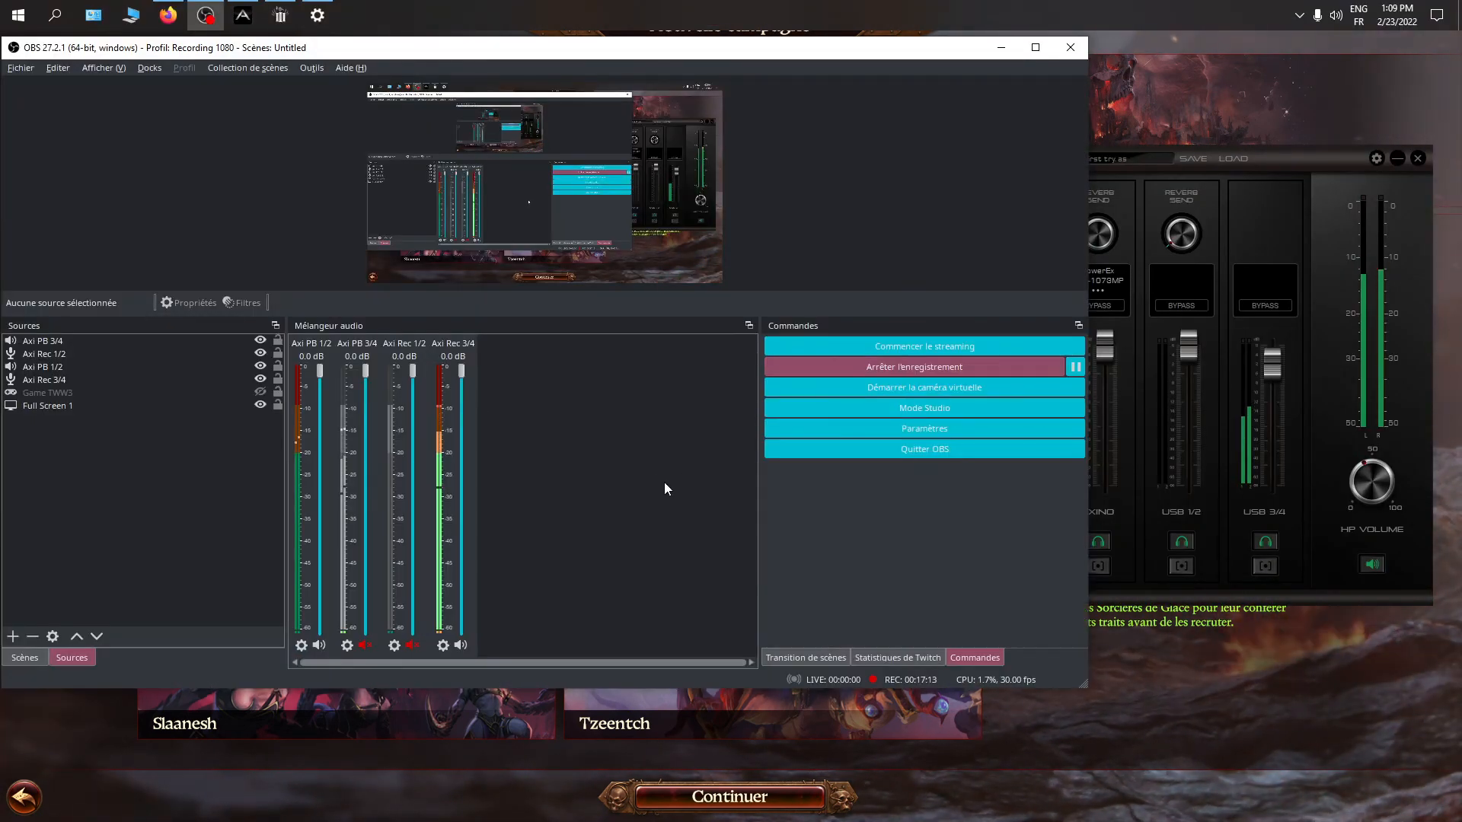
{"action": "left_click", "coordinate": [243, 15]}
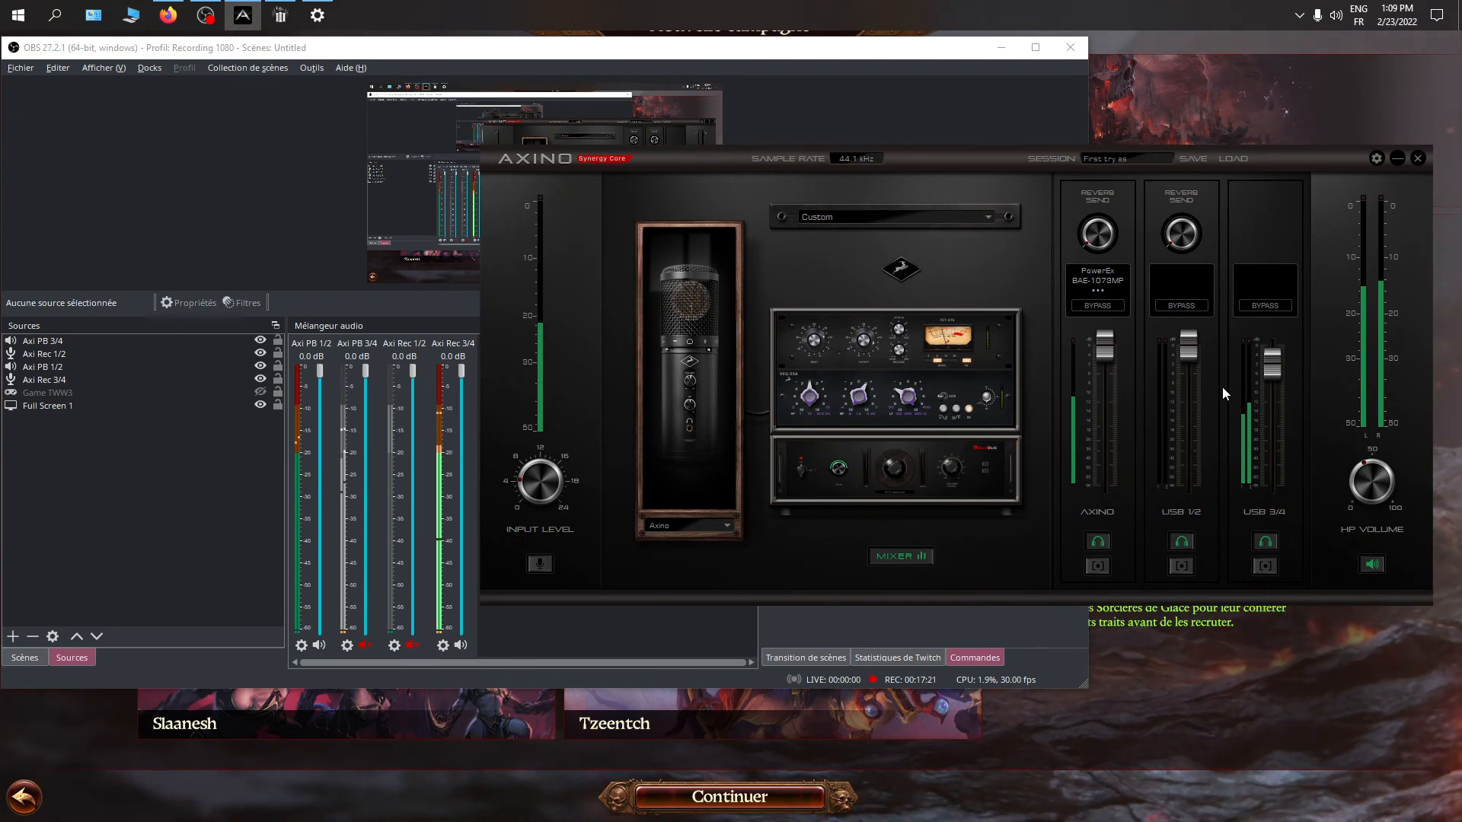
{"action": "left_click_drag", "start_coordinate": [1273, 374], "coordinate": [1273, 346]}
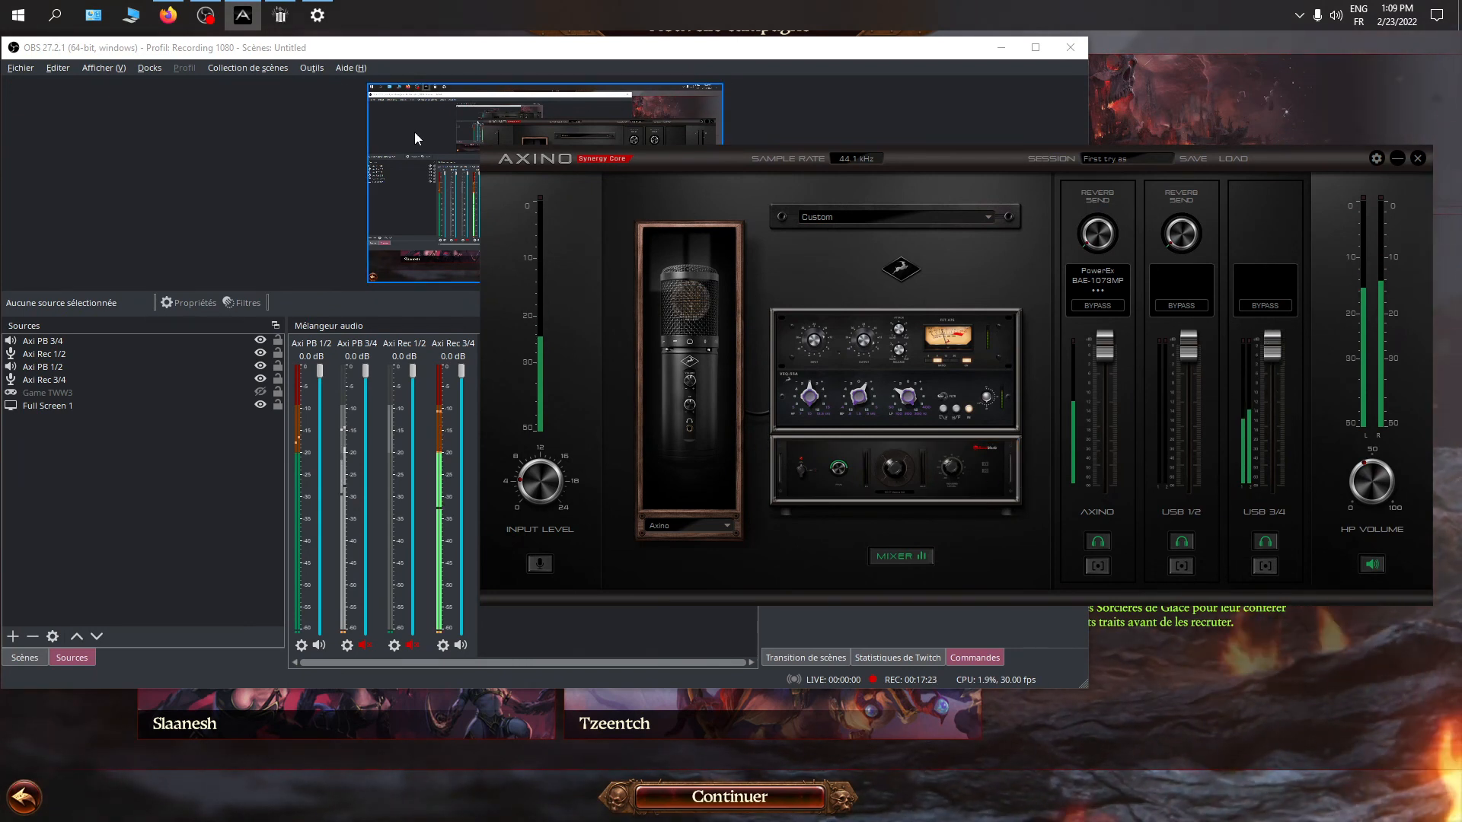
Switch to Firefox to pause the YouTube video and return to the Axino mixer
{"action": "left_click", "coordinate": [154, 14]}
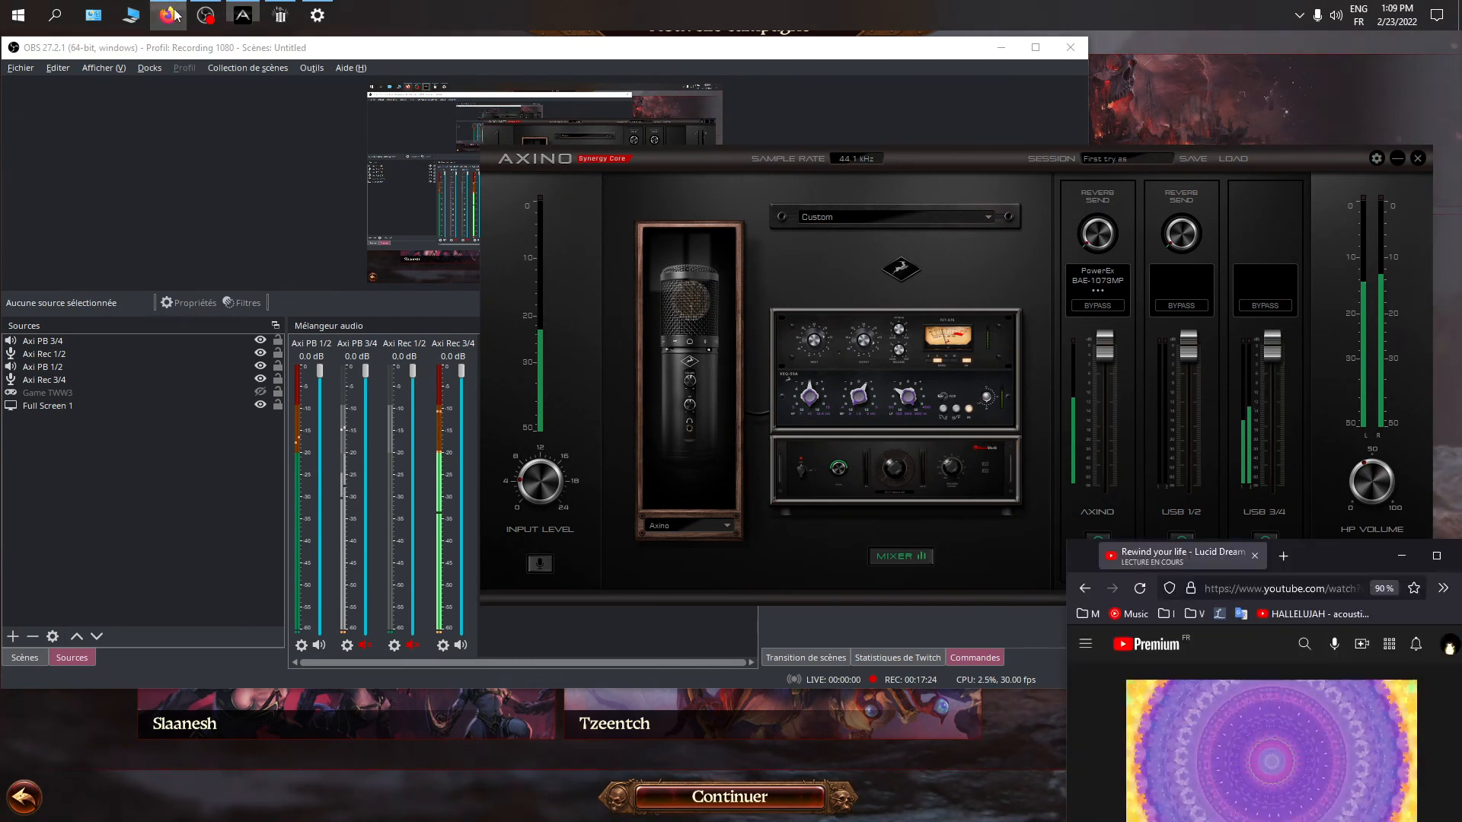
{"action": "left_click", "coordinate": [944, 270]}
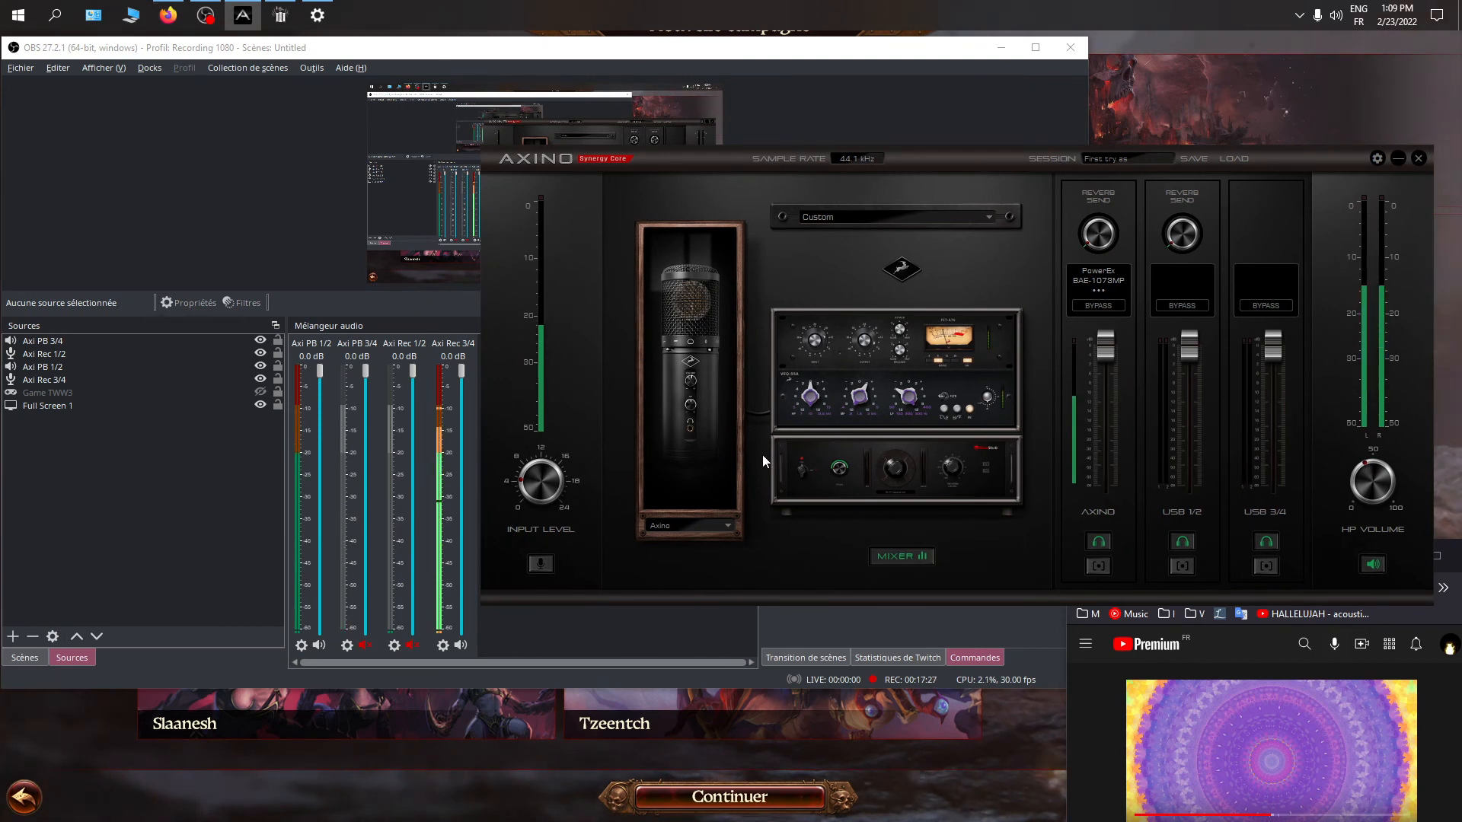